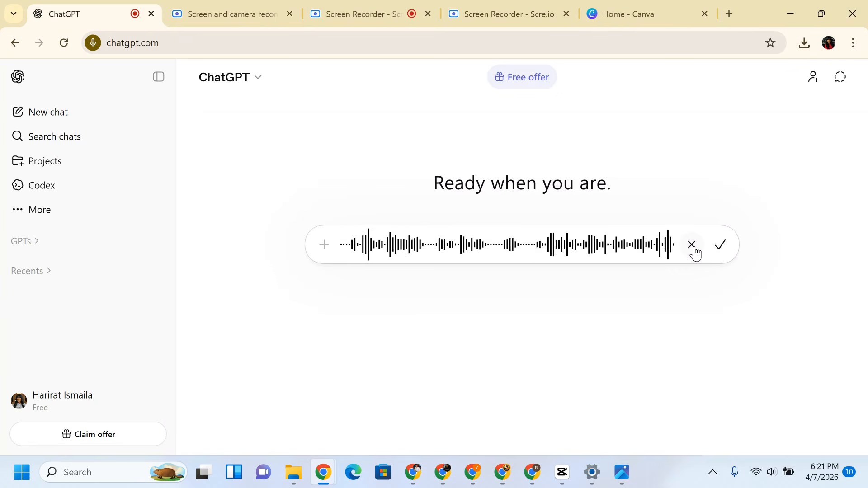
Accept the dictated description and send it, requesting a character-creation prompt for a handsome, muscular 25-year-old AI influencer with dreads who hosts a masculinity podcast
{"action": "left_click", "coordinate": [720, 254]}
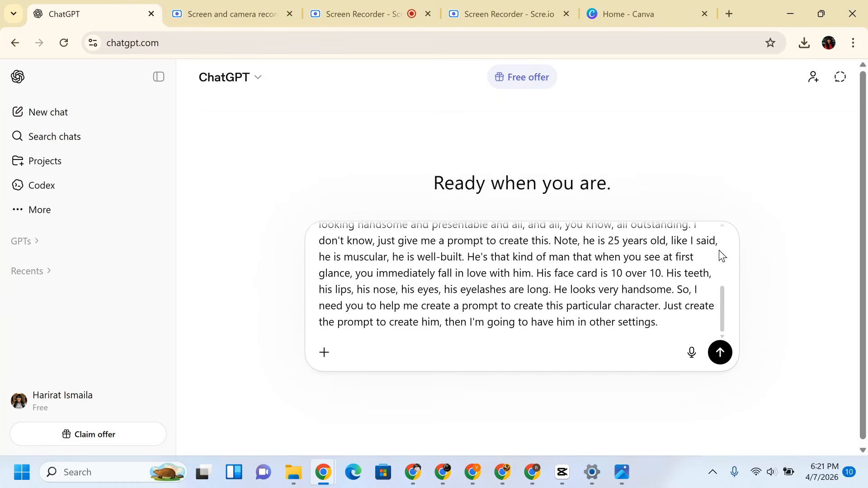
{"action": "key", "text": "Return"}
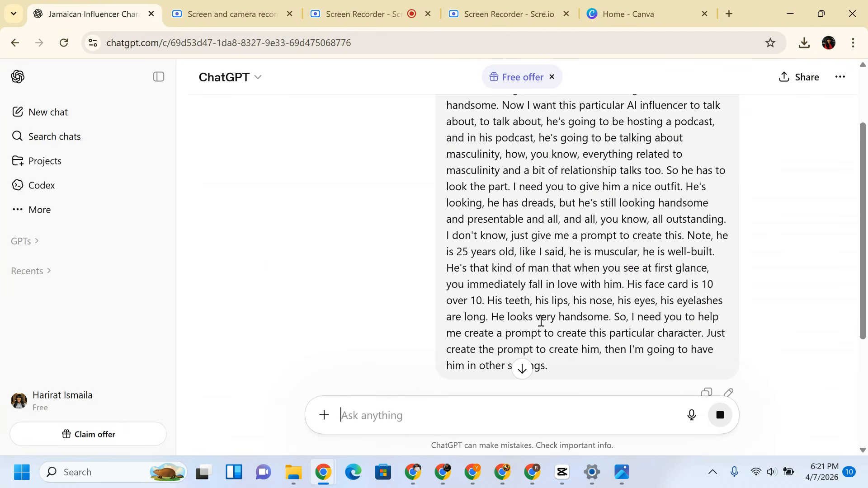
{"action": "left_click", "coordinate": [502, 472]}
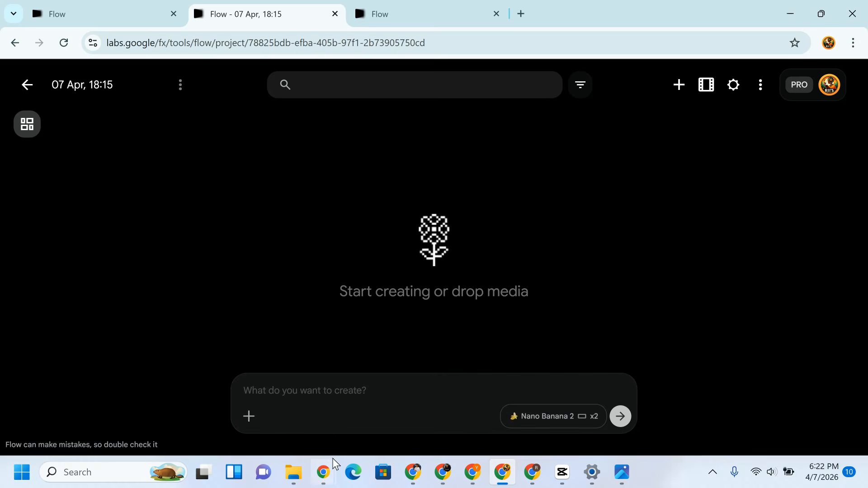
{"action": "mouse_move", "coordinate": [333, 460]}
{"action": "left_click", "coordinate": [268, 412]}
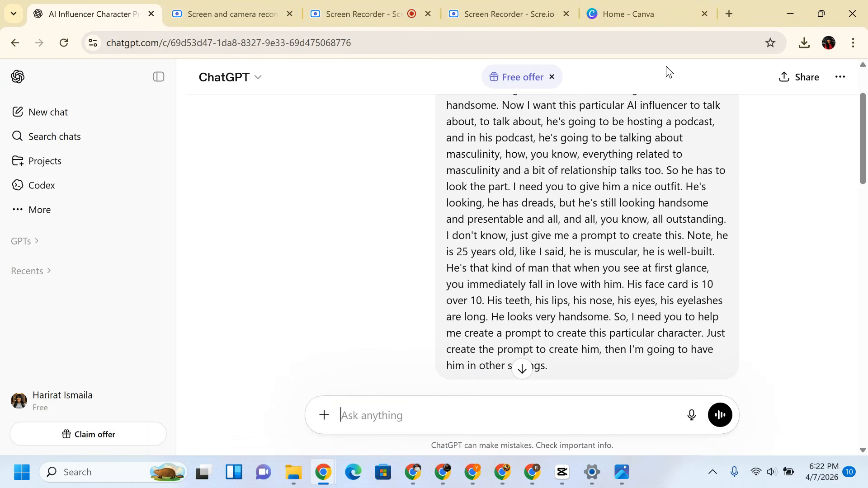
Open pinterest.com in a new browser tab
{"action": "left_click", "coordinate": [729, 21]}
{"action": "type", "text": "pinterest.com"}
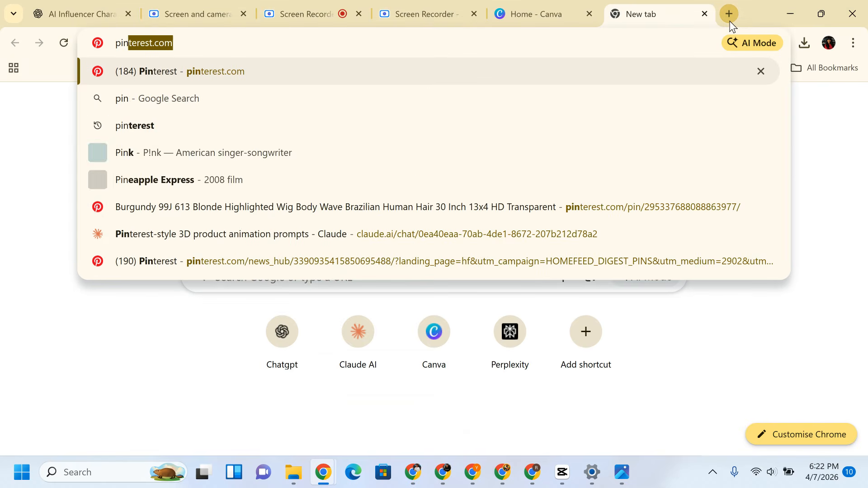
{"action": "key", "text": "Return"}
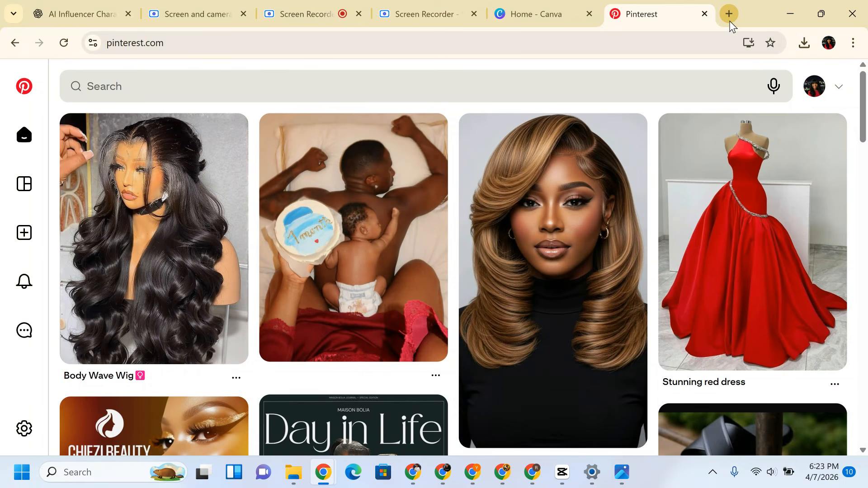
Browse the pins in the Pinterest home feed for visual inspiration and return to its beginning
{"action": "scroll", "coordinate": [452, 271], "scroll_direction": "down", "scroll_amount": 5}
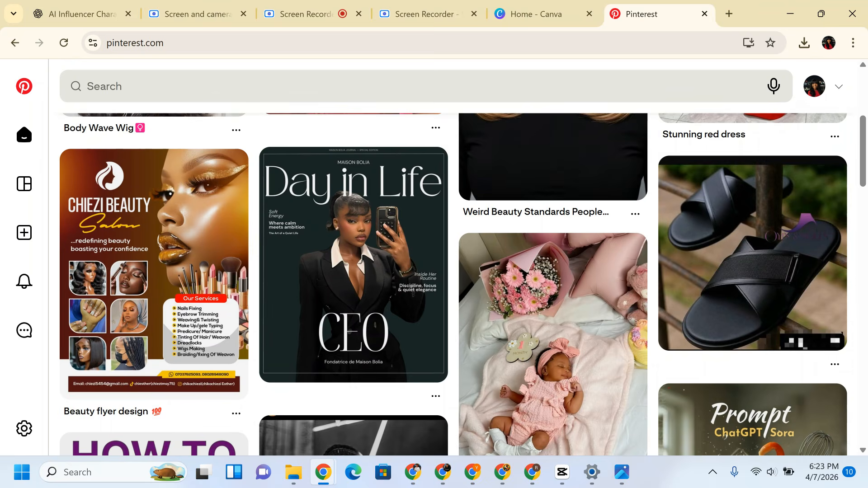
{"action": "scroll", "coordinate": [463, 283], "scroll_direction": "down", "scroll_amount": 2}
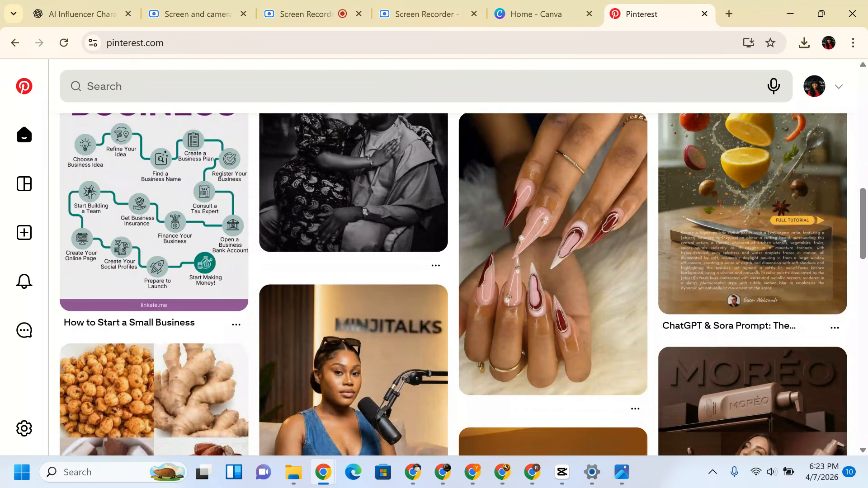
{"action": "scroll", "coordinate": [451, 283], "scroll_direction": "down", "scroll_amount": 5}
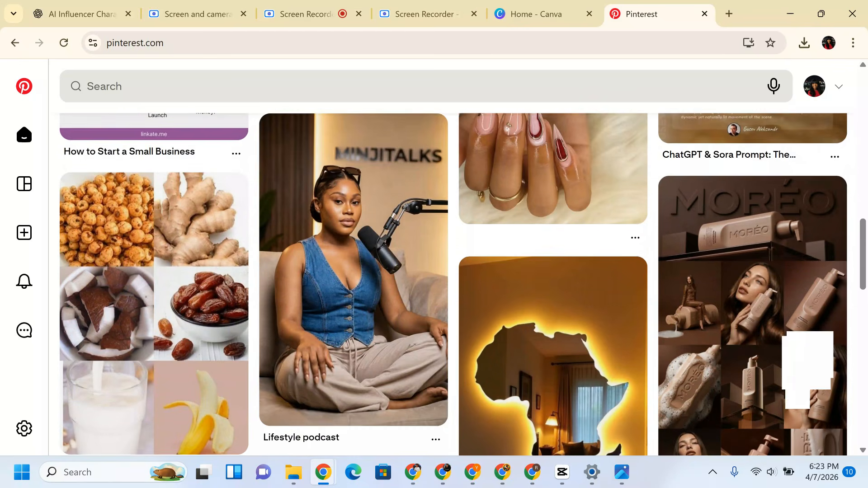
{"action": "scroll", "coordinate": [452, 283], "scroll_direction": "down", "scroll_amount": 4}
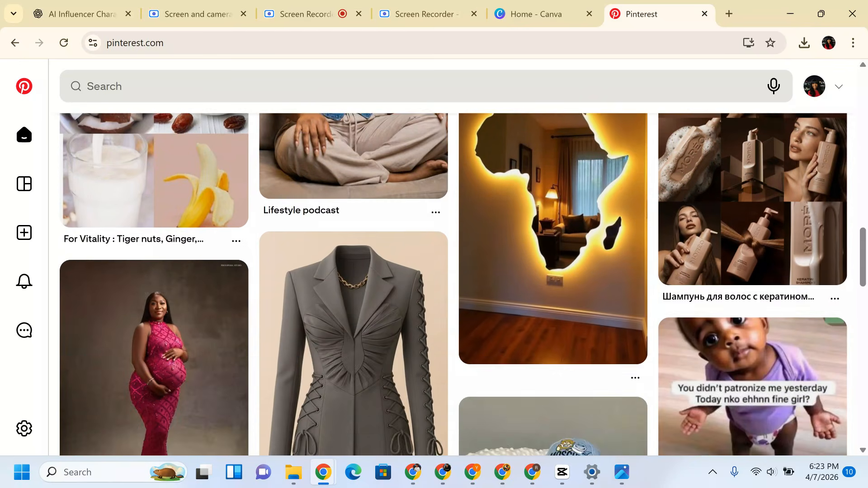
{"action": "scroll", "coordinate": [452, 283], "scroll_direction": "down", "scroll_amount": 2}
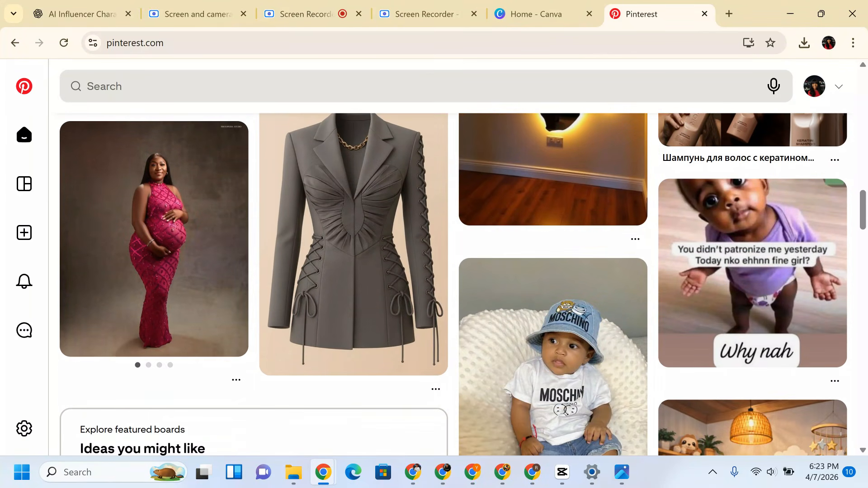
{"action": "scroll", "coordinate": [451, 284], "scroll_direction": "down", "scroll_amount": 4}
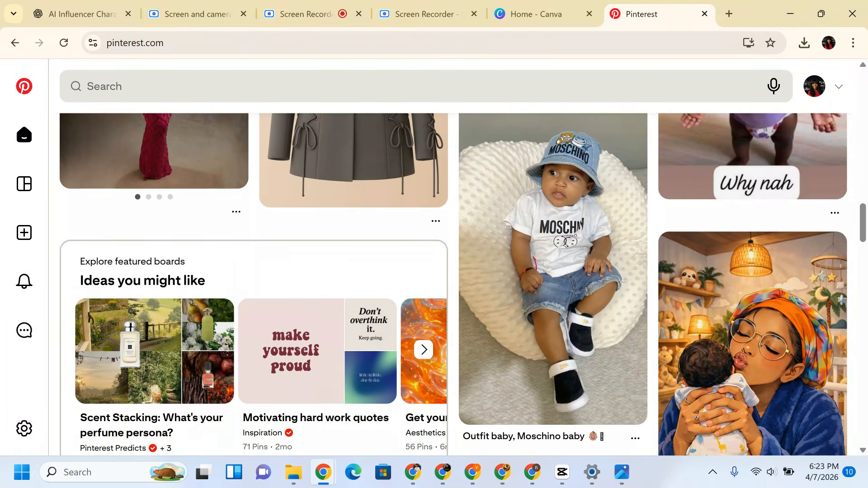
{"action": "scroll", "coordinate": [452, 284], "scroll_direction": "down", "scroll_amount": 6}
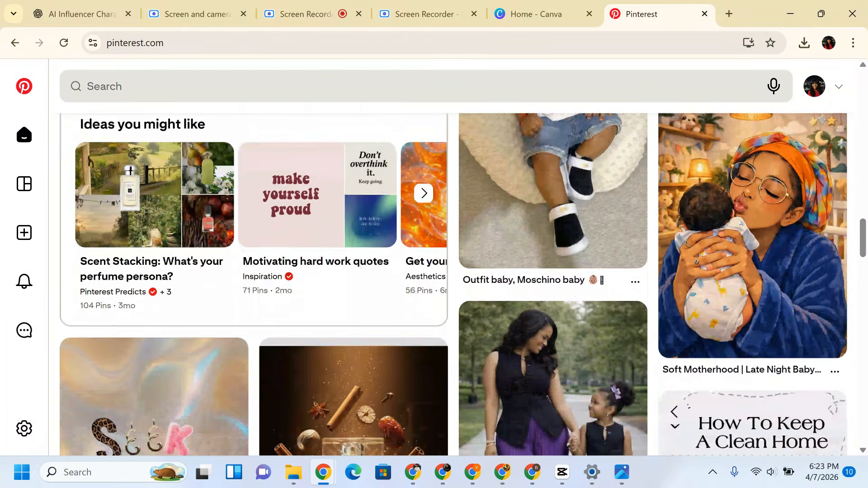
{"action": "scroll", "coordinate": [452, 284], "scroll_direction": "down", "scroll_amount": 6}
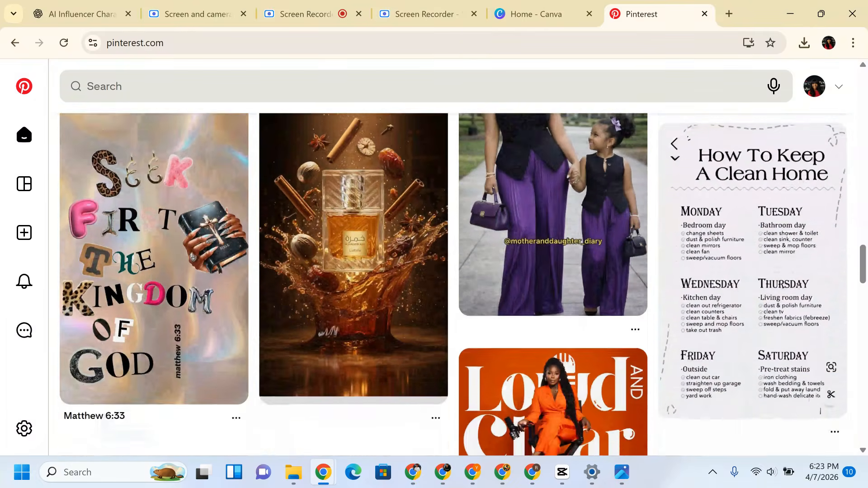
{"action": "scroll", "coordinate": [452, 283], "scroll_direction": "up", "scroll_amount": 4}
{"action": "scroll", "coordinate": [452, 284], "scroll_direction": "up", "scroll_amount": 20}
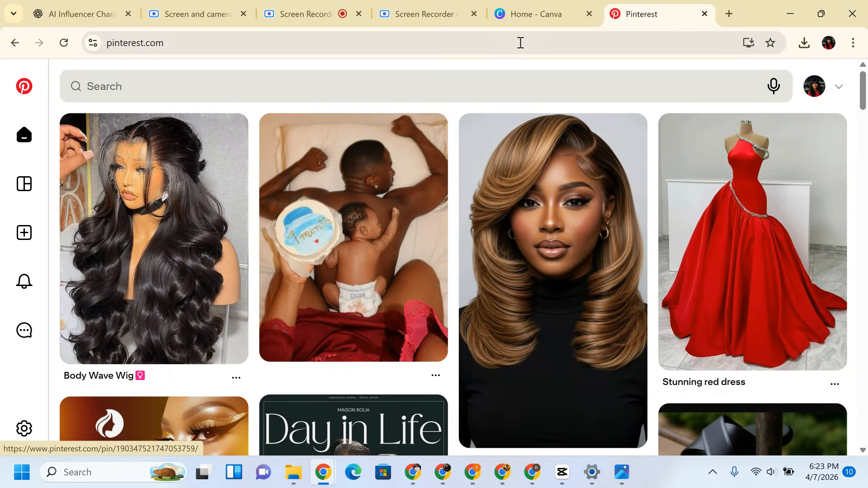
Return to the ChatGPT conversation and copy the full text of the character creation prompt, from "Ultra-realistic cinematic portrait" to "photorealistic"
{"action": "left_click", "coordinate": [101, 4]}
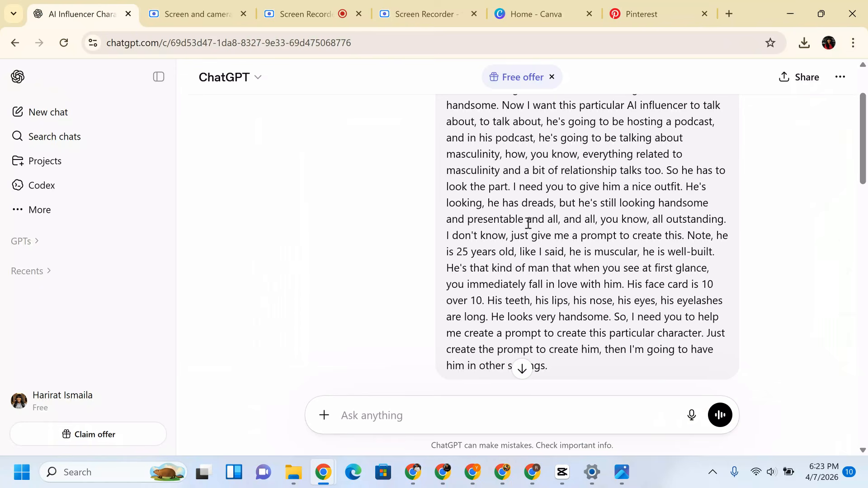
{"action": "scroll", "coordinate": [528, 223], "scroll_direction": "down", "scroll_amount": 10}
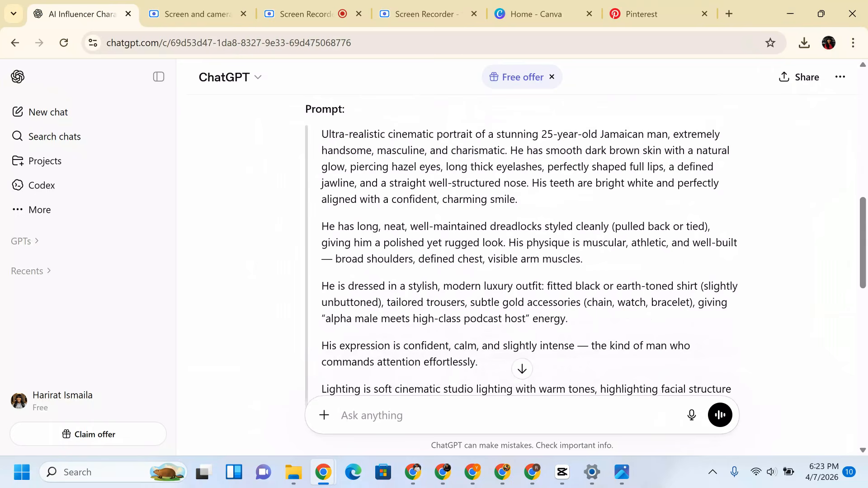
{"action": "scroll", "coordinate": [528, 244], "scroll_direction": "down", "scroll_amount": 6}
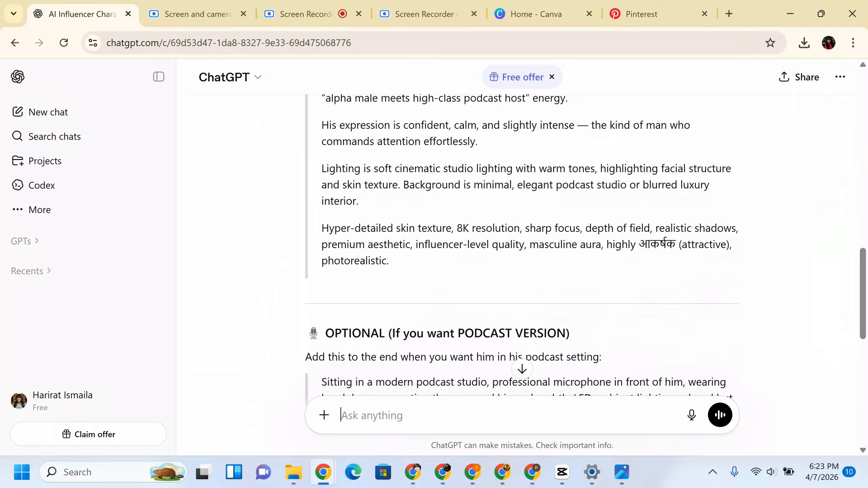
{"action": "scroll", "coordinate": [528, 244], "scroll_direction": "up", "scroll_amount": 3}
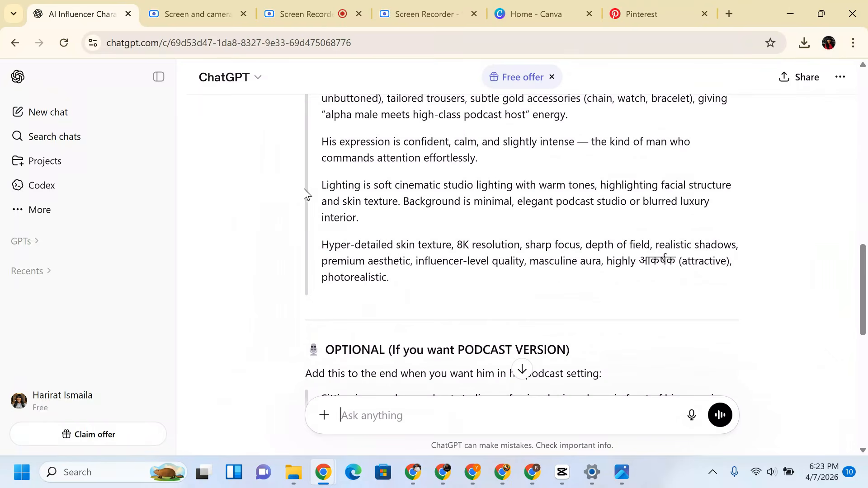
{"action": "left_click_drag", "start_coordinate": [399, 284], "coordinate": [321, 208]}
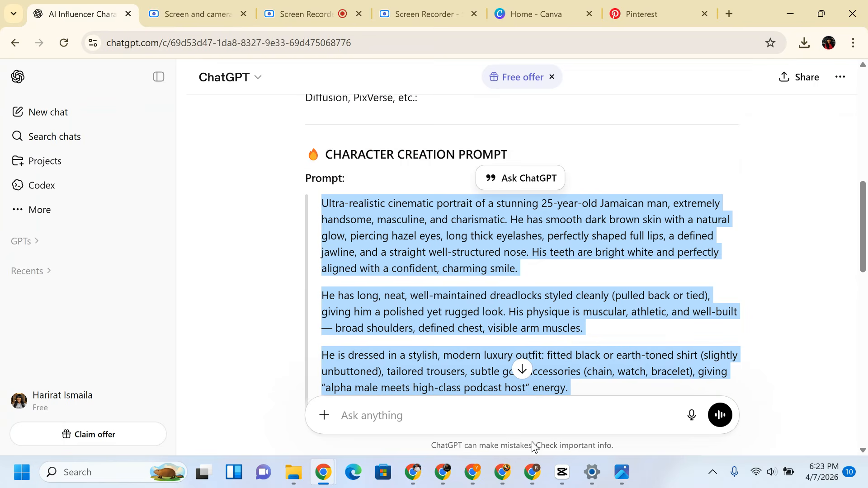
Switch to the Flow project and set image generation to x3 outputs
{"action": "mouse_move", "coordinate": [502, 472]}
{"action": "left_click", "coordinate": [442, 360]}
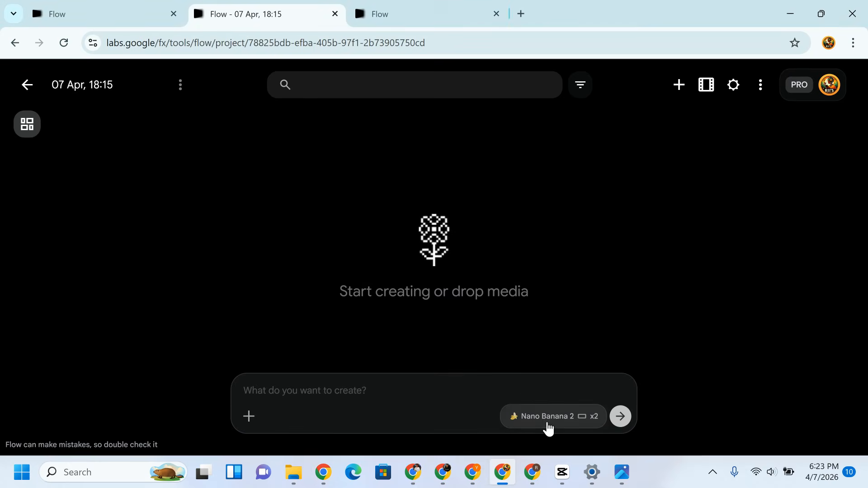
{"action": "left_click", "coordinate": [548, 425]}
{"action": "left_click", "coordinate": [534, 329]}
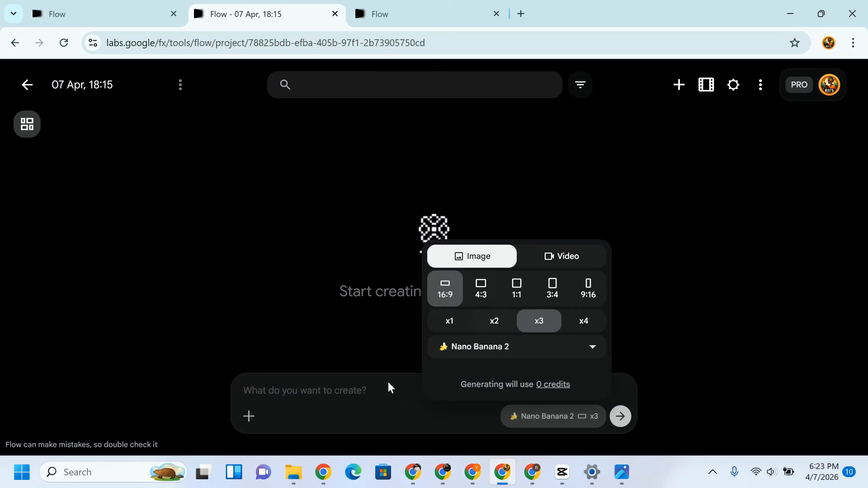
Paste the copied character prompt into Flow's creation prompt and generate the images with Nano Banana 2
{"action": "left_click", "coordinate": [359, 386]}
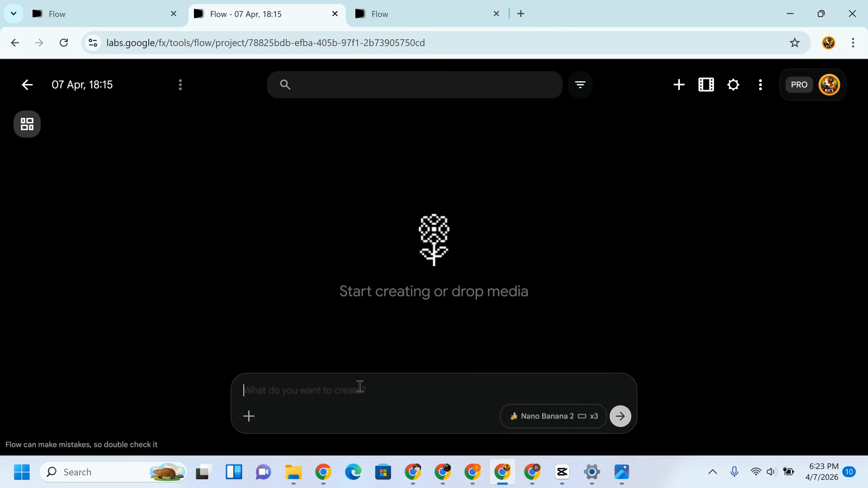
{"action": "key", "text": "ctrl+v"}
{"action": "left_click", "coordinate": [625, 413]}
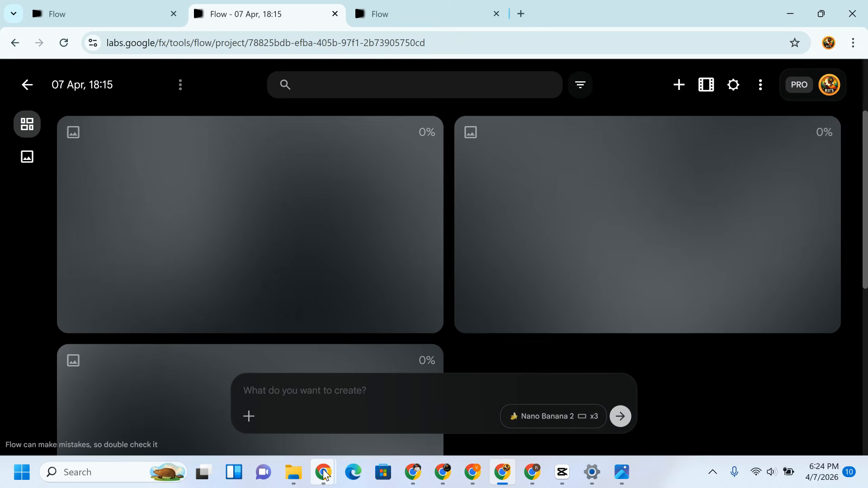
{"action": "left_click", "coordinate": [323, 473]}
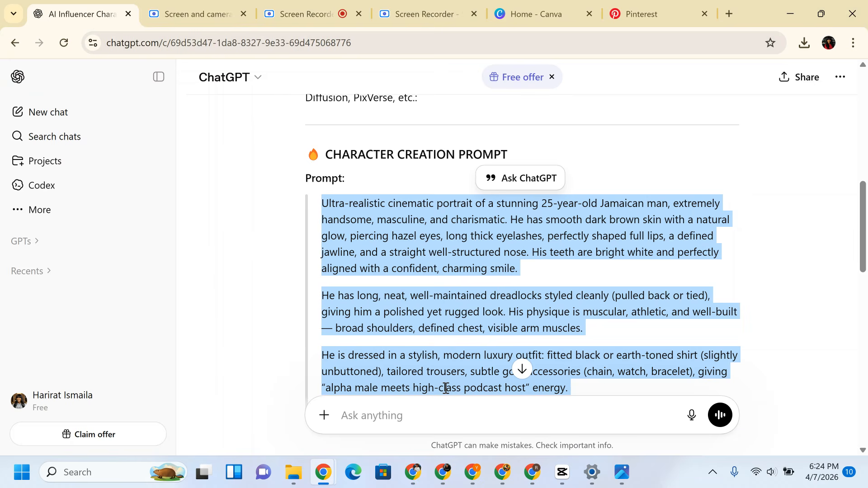
{"action": "mouse_move", "coordinate": [502, 473]}
{"action": "left_click", "coordinate": [480, 357]}
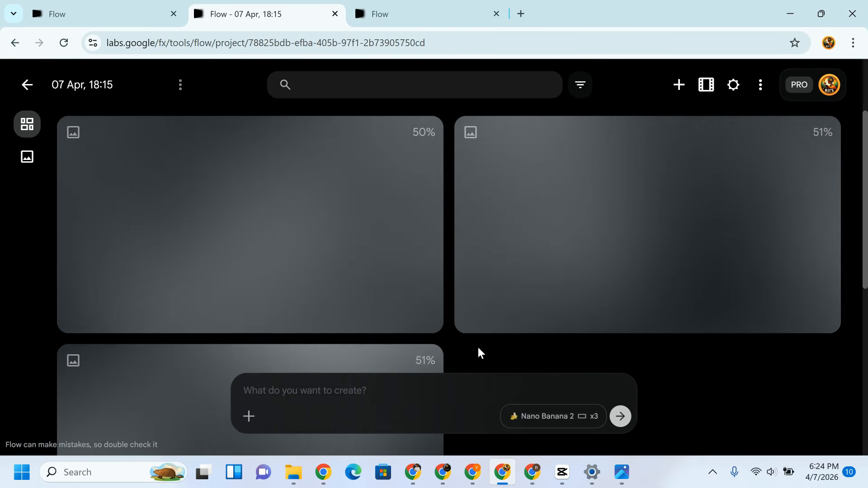
{"action": "mouse_move", "coordinate": [689, 185]}
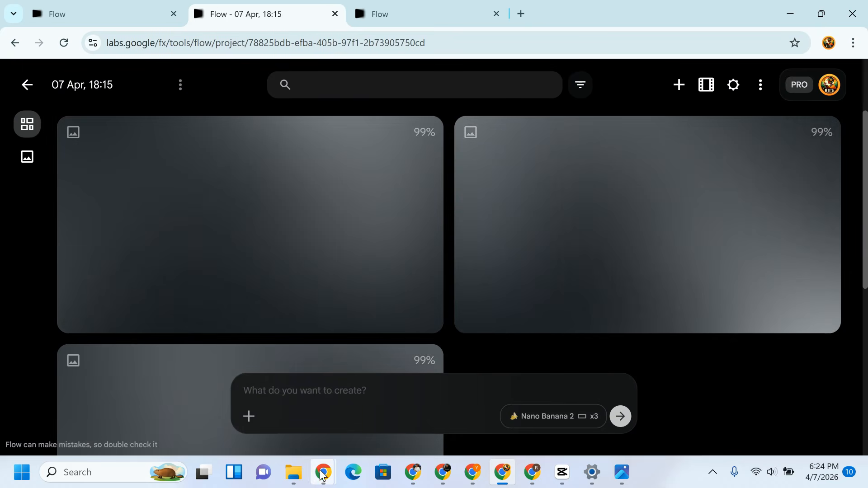
Switch to the ChatGPT conversation, dictate a follow-up message by voice and accept the recording for transcription
{"action": "mouse_move", "coordinate": [322, 475]}
{"action": "left_click", "coordinate": [268, 405]}
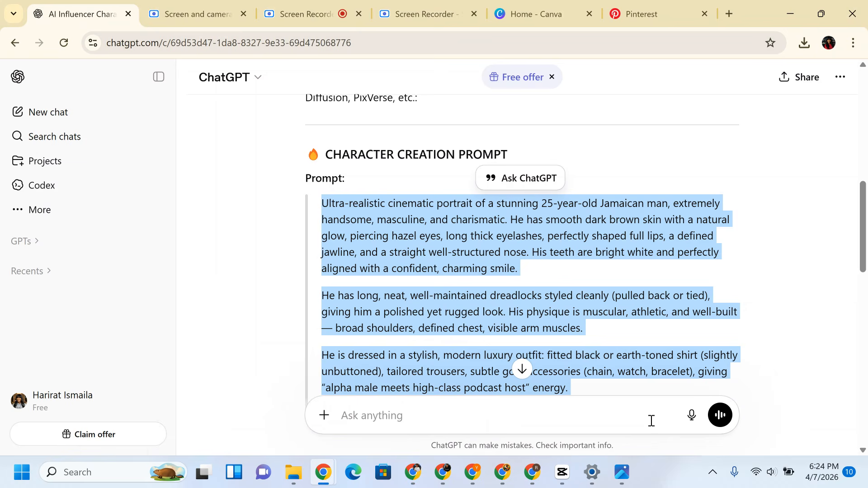
{"action": "left_click", "coordinate": [692, 415]}
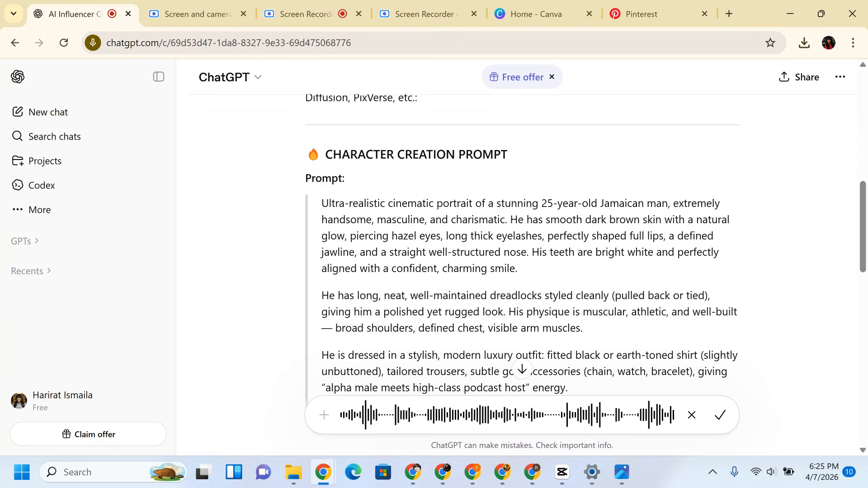
{"action": "left_click", "coordinate": [719, 414]}
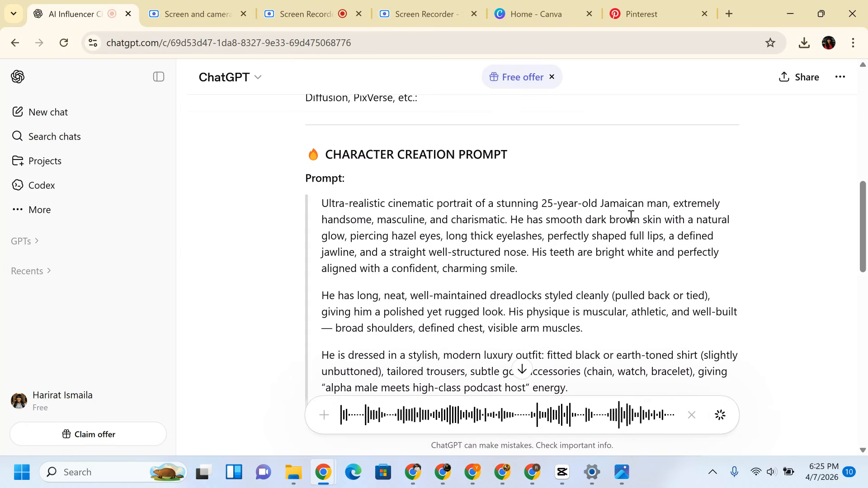
Switch to the Flow project and examine the generated images of the man with dreadlocks in the podcast studio
{"action": "left_click", "coordinate": [496, 473]}
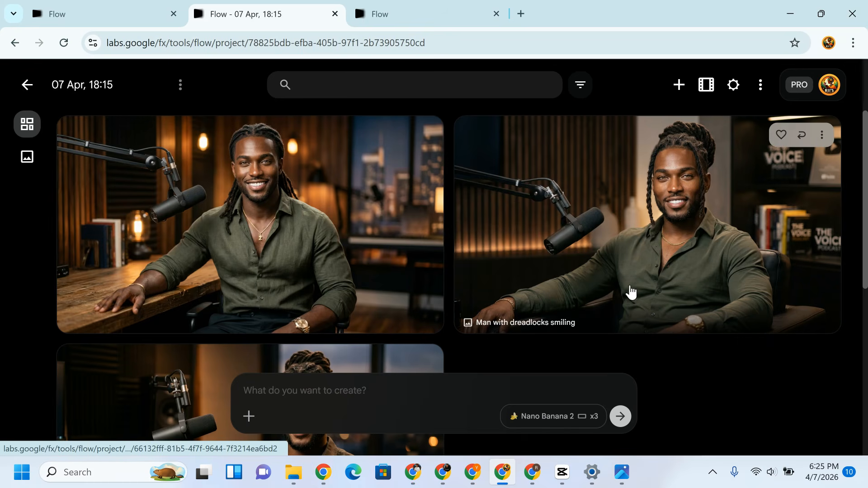
{"action": "scroll", "coordinate": [631, 291], "scroll_direction": "down", "scroll_amount": 4}
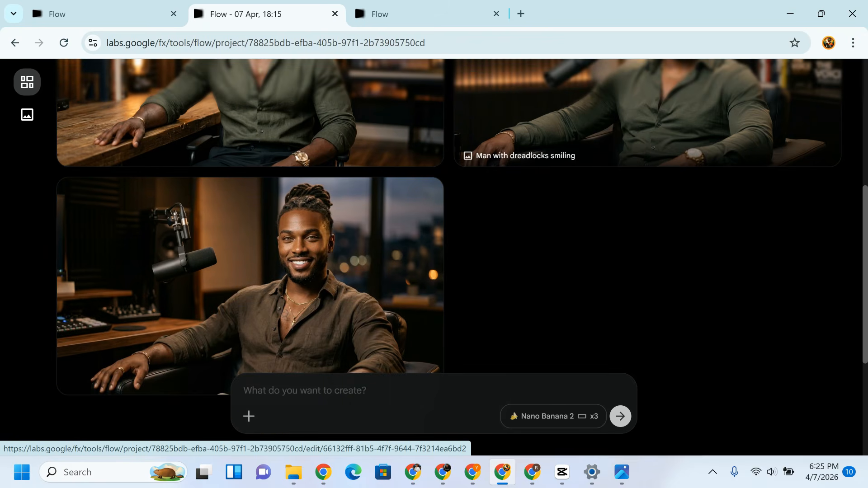
{"action": "scroll", "coordinate": [632, 291], "scroll_direction": "up", "scroll_amount": 3}
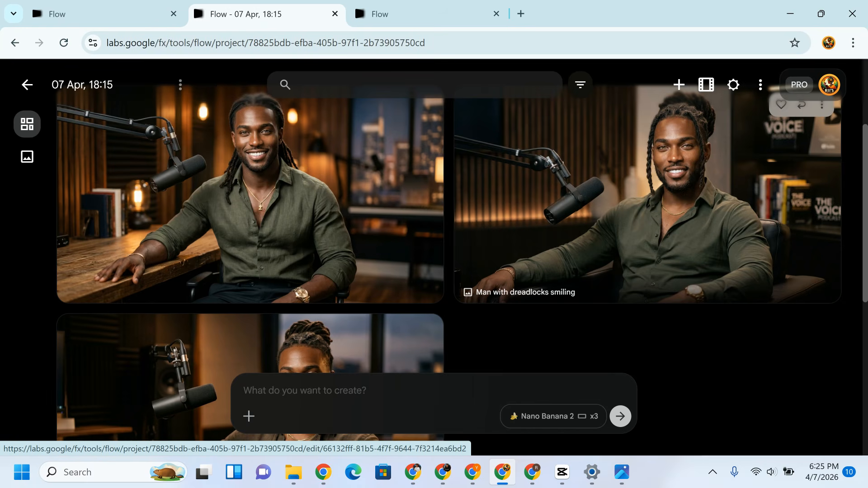
{"action": "scroll", "coordinate": [631, 291], "scroll_direction": "up", "scroll_amount": 1}
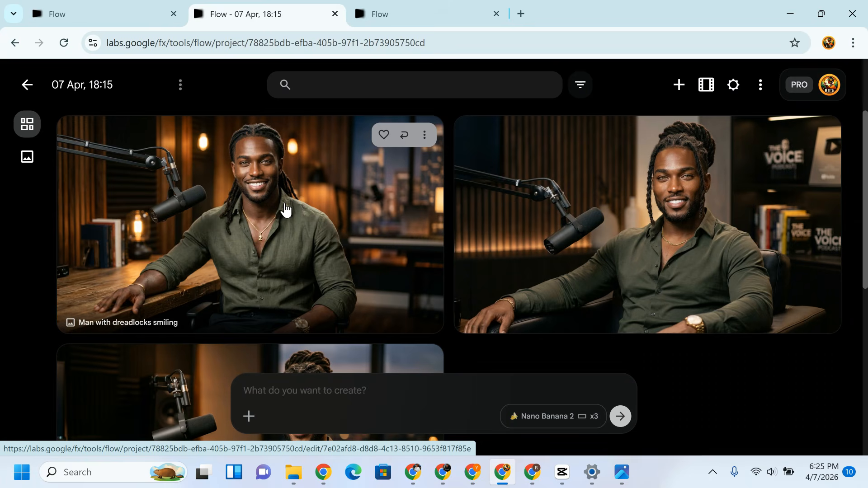
{"action": "scroll", "coordinate": [285, 209], "scroll_direction": "down", "scroll_amount": 8}
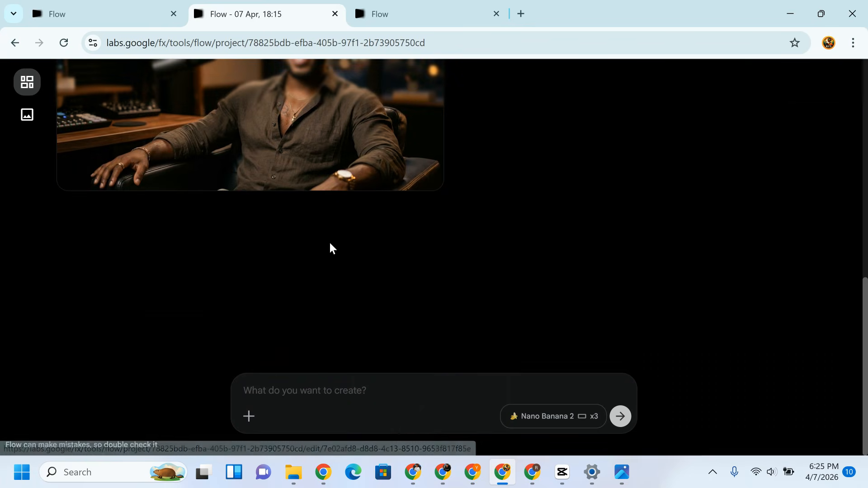
{"action": "scroll", "coordinate": [329, 248], "scroll_direction": "up", "scroll_amount": 2}
{"action": "scroll", "coordinate": [461, 243], "scroll_direction": "up", "scroll_amount": 1}
{"action": "scroll", "coordinate": [447, 253], "scroll_direction": "up", "scroll_amount": 5}
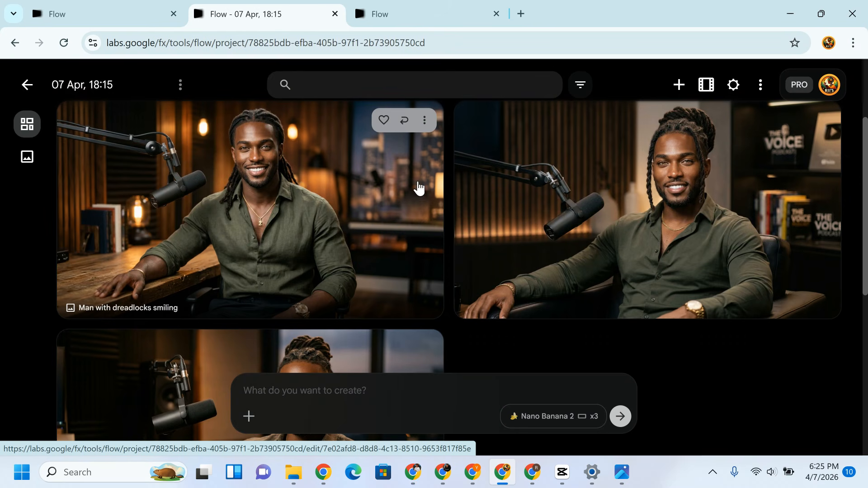
Search Google in a new tab for "nice jamaican names for men" and expand the related question about Jamaican men's names
{"action": "left_click", "coordinate": [521, 14]}
{"action": "type", "text": "nice jai"}
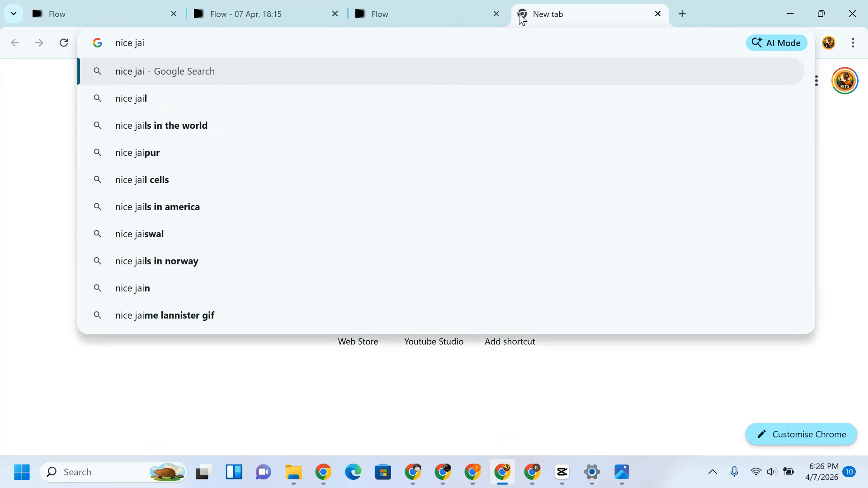
{"action": "key", "text": "BackSpace"}
{"action": "type", "text": "maic"}
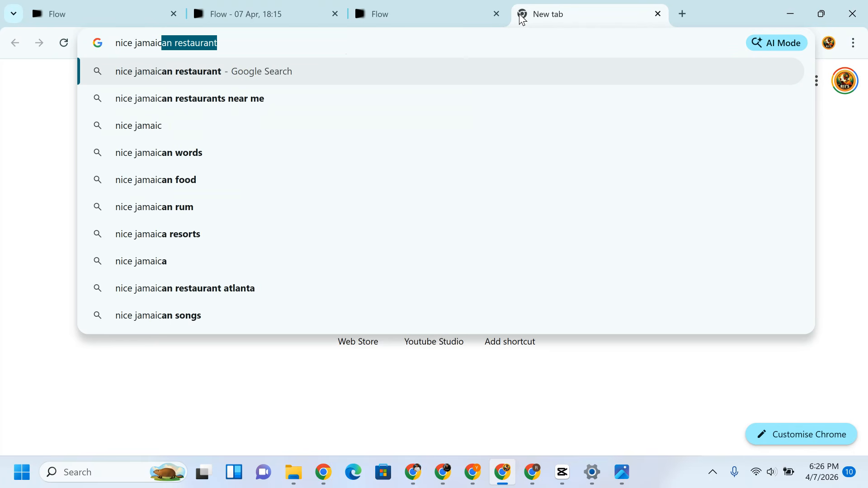
{"action": "type", "text": "an nam"}
{"action": "key", "text": "BackSpace"}
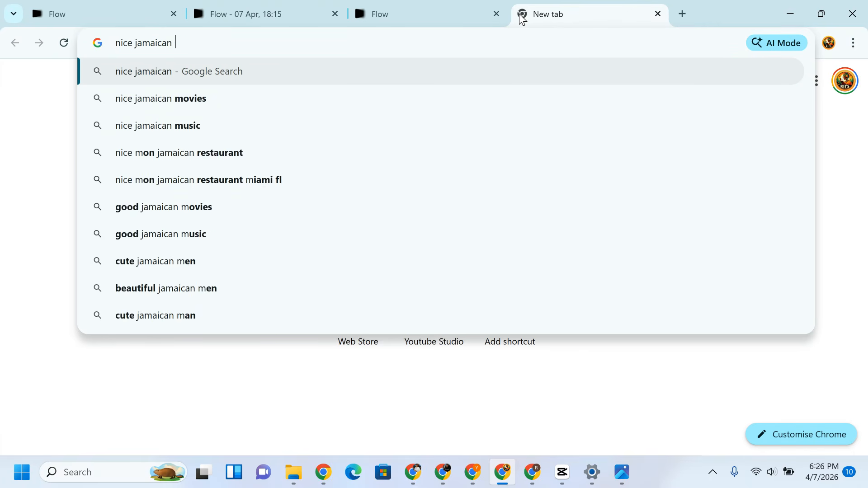
{"action": "type", "text": "names for men"}
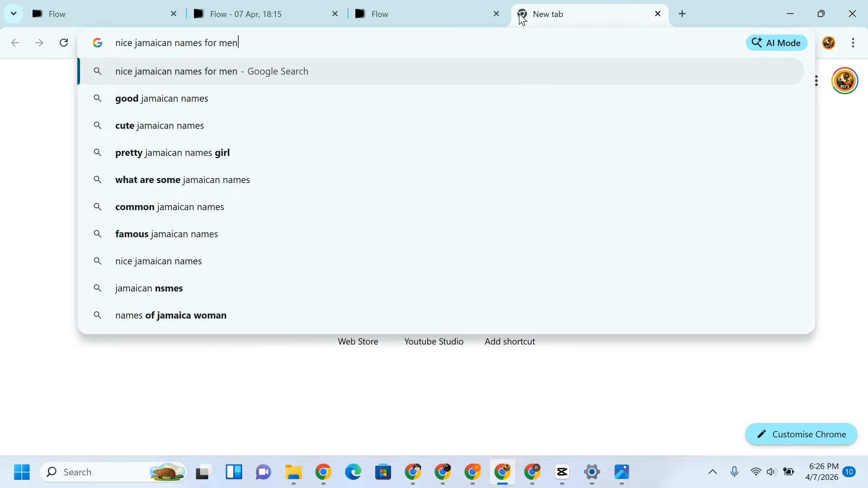
{"action": "key", "text": "Return"}
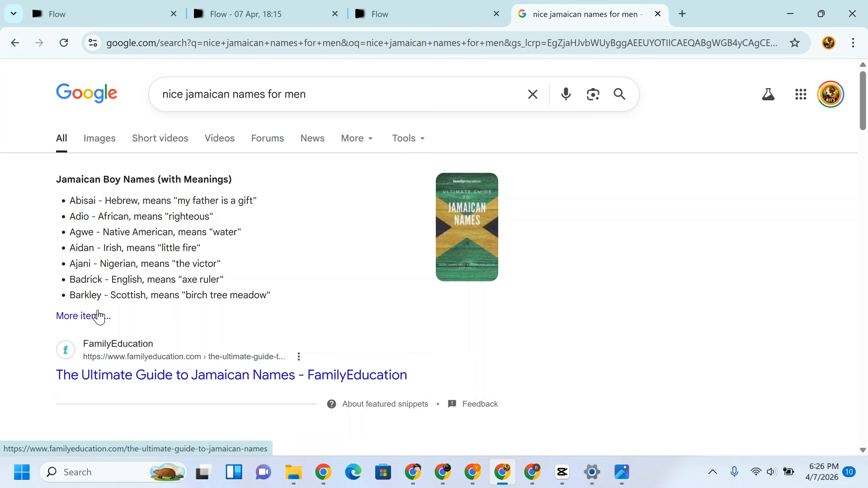
{"action": "scroll", "coordinate": [569, 243], "scroll_direction": "down", "scroll_amount": 7}
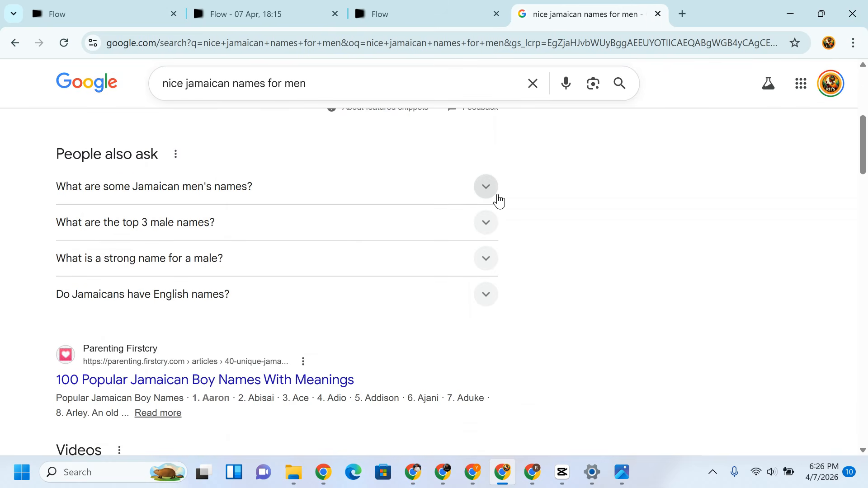
{"action": "left_click", "coordinate": [499, 201]}
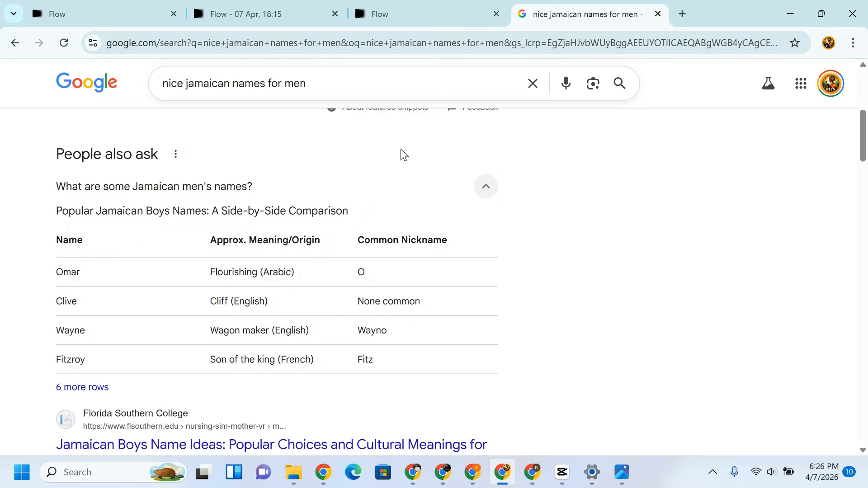
Switch to the ChatGPT conversation and send the dictated request for a polished, Jamaican-sounding custom voice tone and style for the character
{"action": "left_click", "coordinate": [296, 4]}
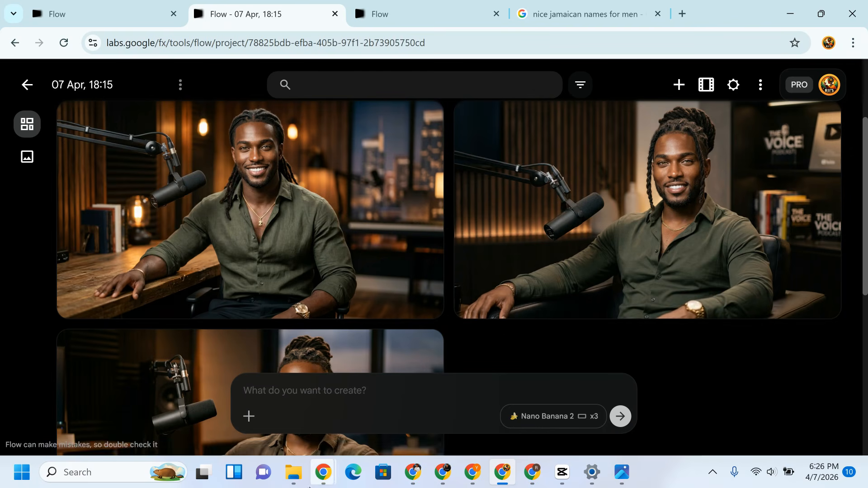
{"action": "mouse_move", "coordinate": [322, 472]}
{"action": "left_click", "coordinate": [270, 418]}
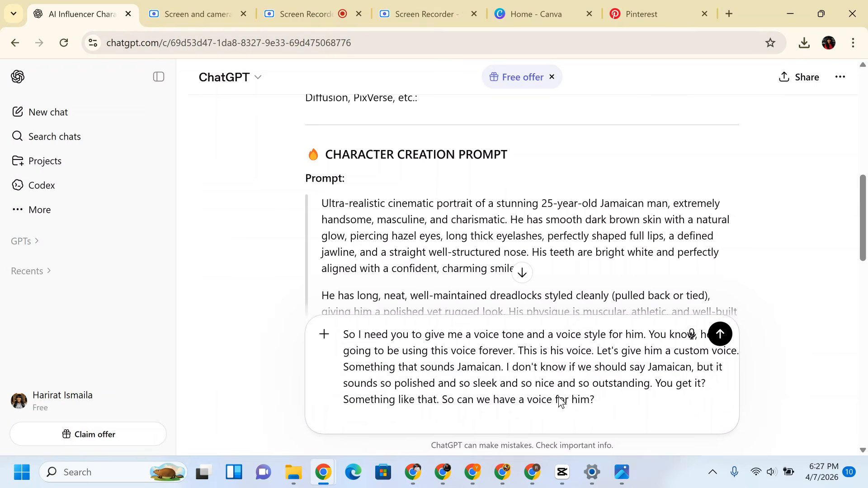
{"action": "key", "text": "Return"}
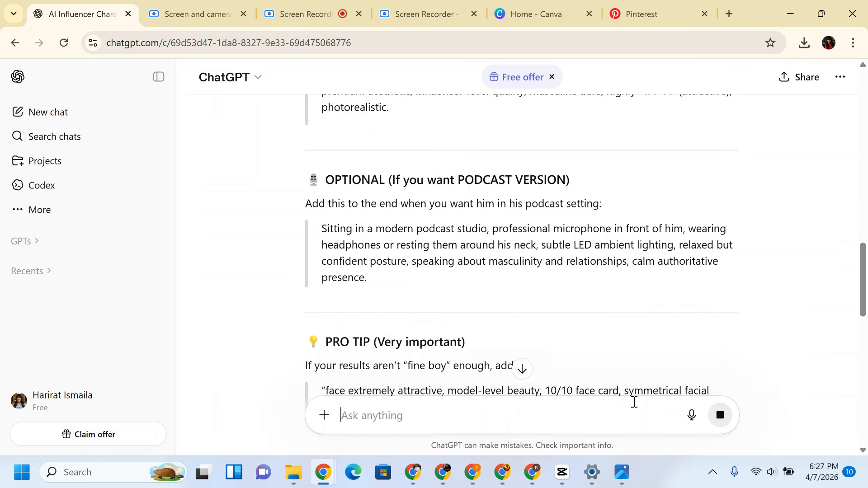
Switch to Pinterest, open the Body Wave Wig pin from the home feed and save it to the profile
{"action": "left_click", "coordinate": [635, 12]}
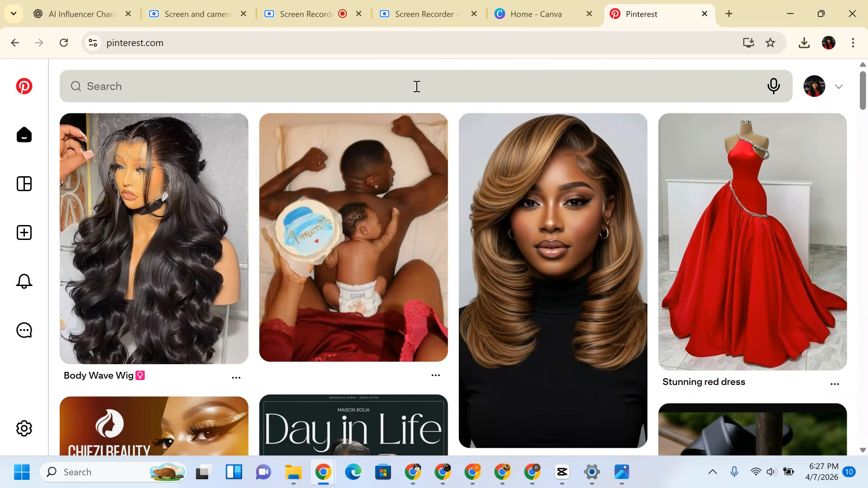
{"action": "left_click", "coordinate": [410, 87]}
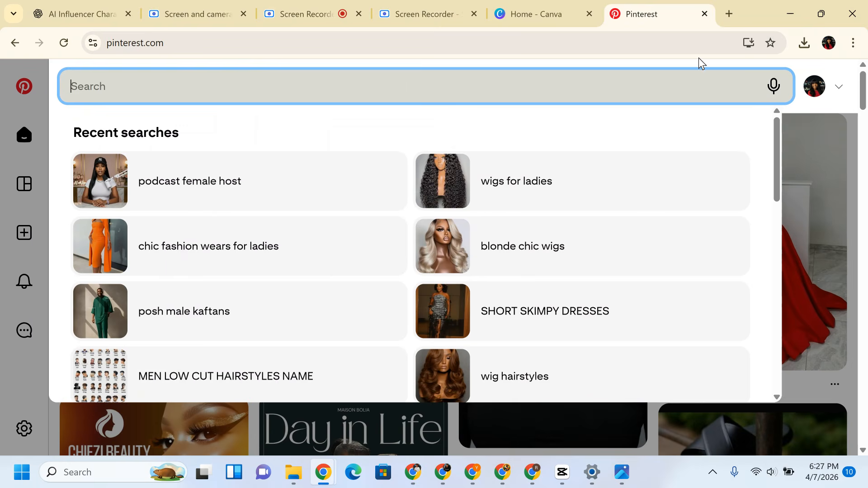
{"action": "left_click", "coordinate": [684, 44]}
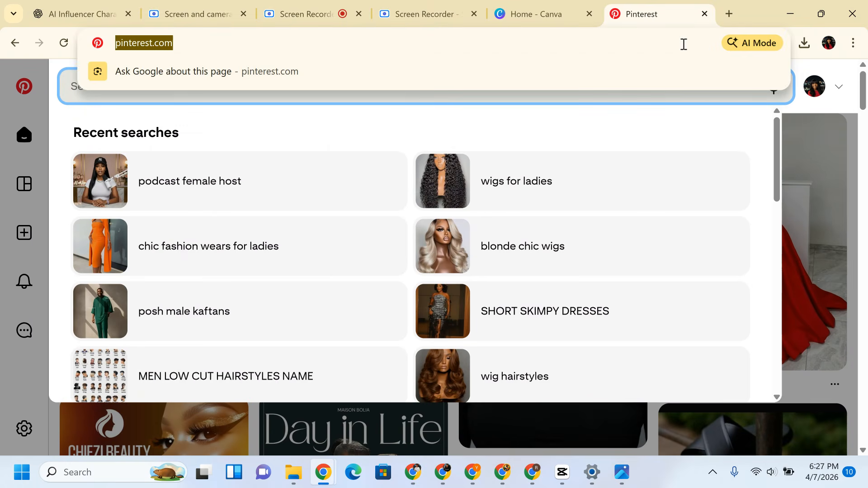
{"action": "left_click", "coordinate": [805, 113]}
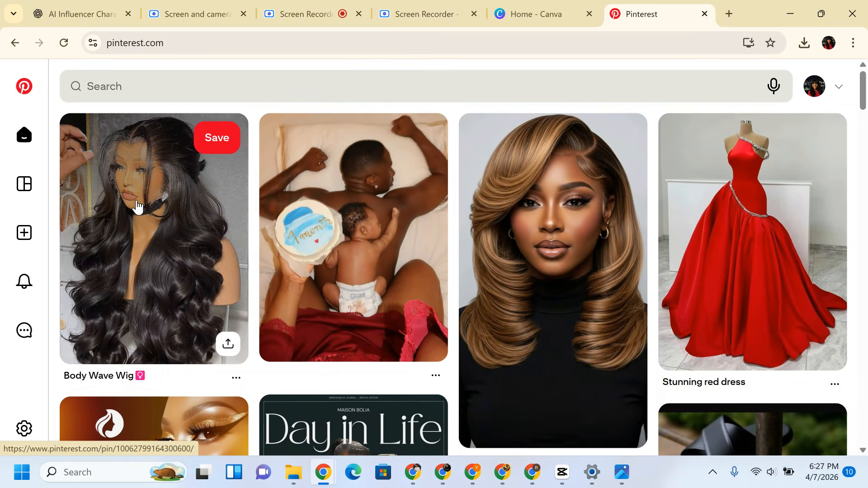
{"action": "left_click", "coordinate": [138, 207]}
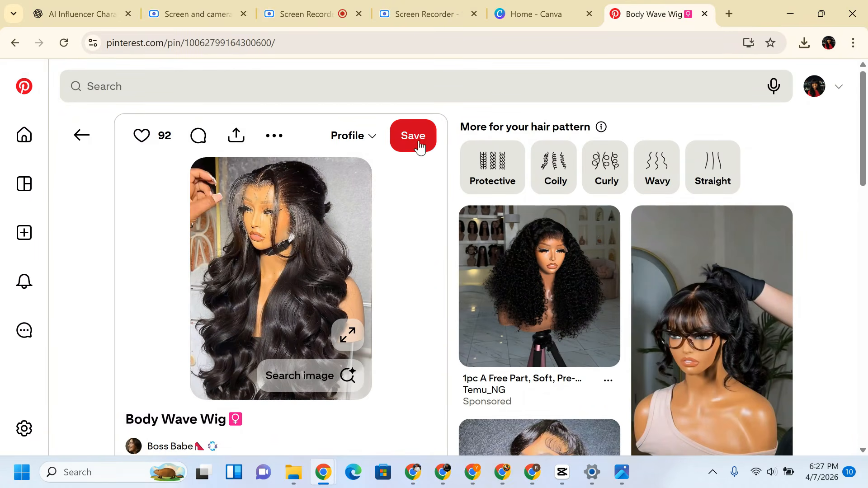
{"action": "left_click", "coordinate": [419, 145]}
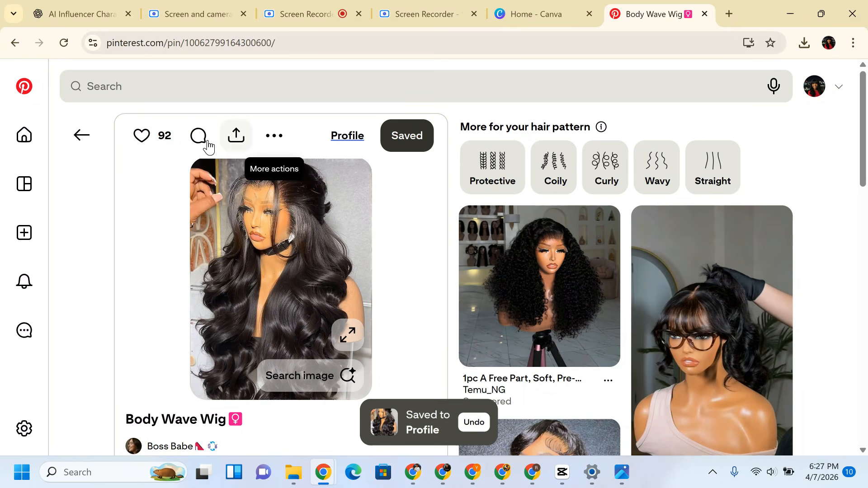
Download the wig pin's image as a JPEG to the Downloads folder and return to the home feed
{"action": "right_click", "coordinate": [256, 253]}
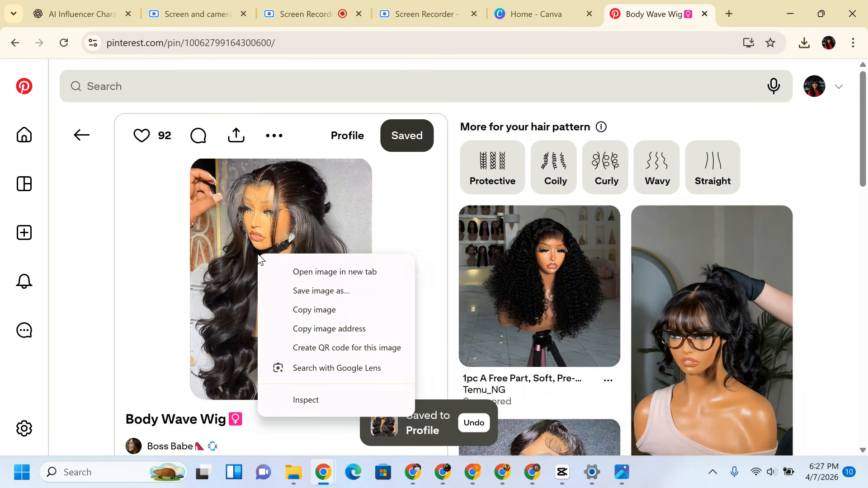
{"action": "left_click", "coordinate": [308, 292]}
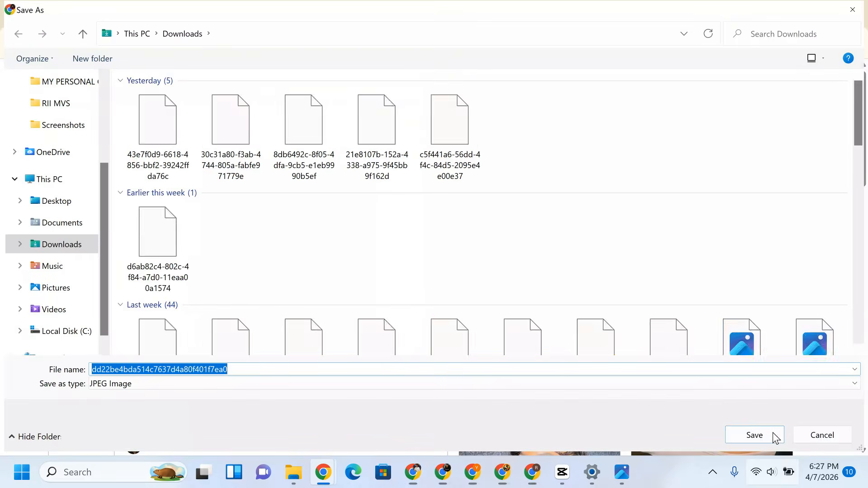
{"action": "left_click", "coordinate": [769, 430]}
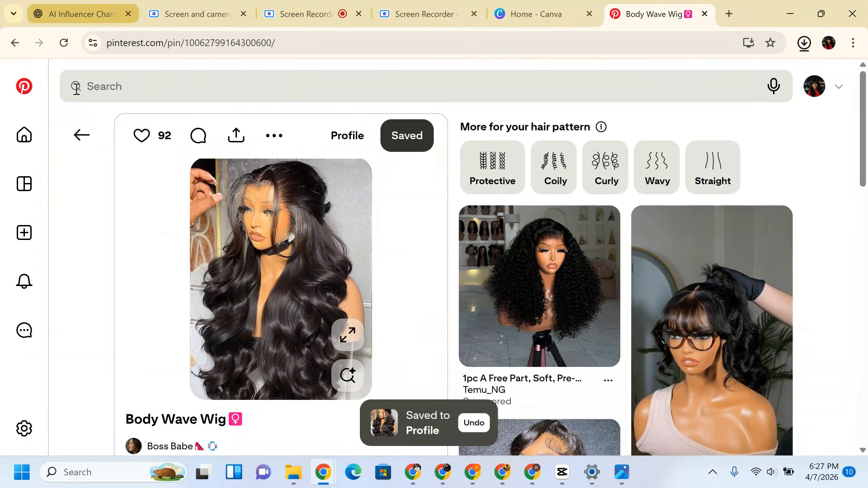
{"action": "left_click", "coordinate": [76, 144]}
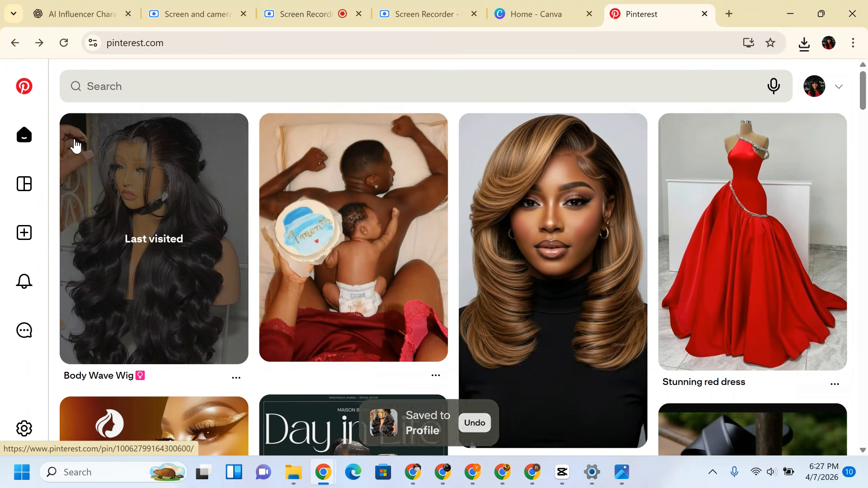
Search Pinterest for "men podcast"
{"action": "left_click", "coordinate": [309, 80]}
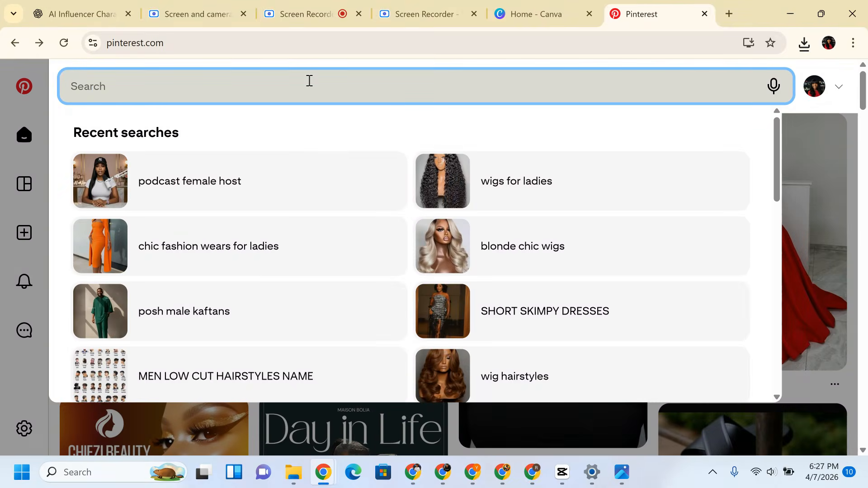
{"action": "type", "text": "podacs"}
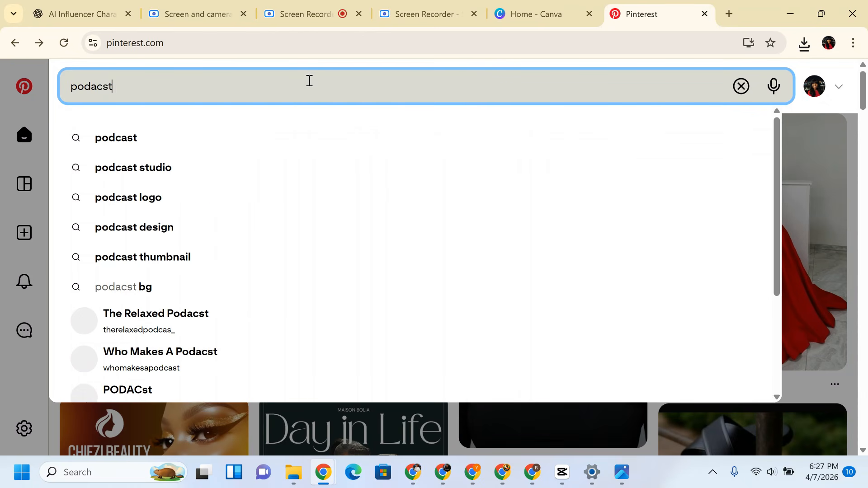
{"action": "type", "text": "t"}
{"action": "key", "text": "BackSpace"}
{"action": "key", "text": "BackSpace"}
{"action": "key", "text": "BackSpace"}
{"action": "key", "text": "BackSpace"}
{"action": "key", "text": "BackSpace"}
{"action": "key", "text": "BackSpace"}
{"action": "key", "text": "BackSpace"}
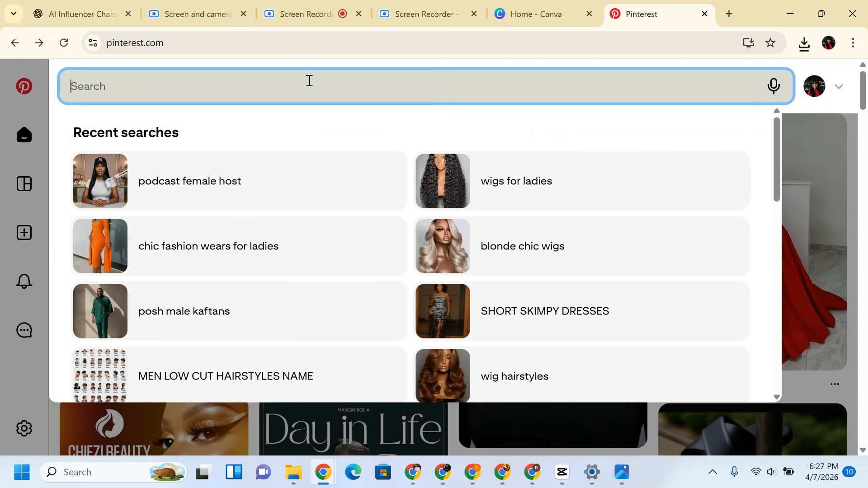
{"action": "type", "text": "men podcast"}
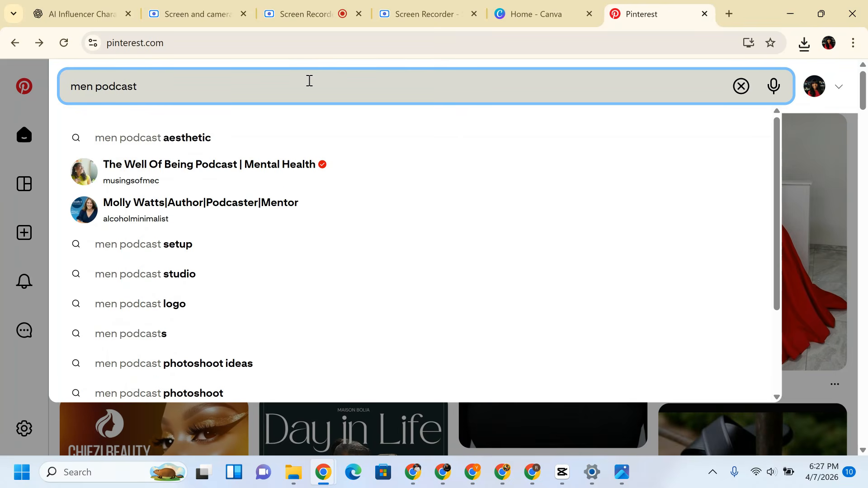
{"action": "key", "text": "Return"}
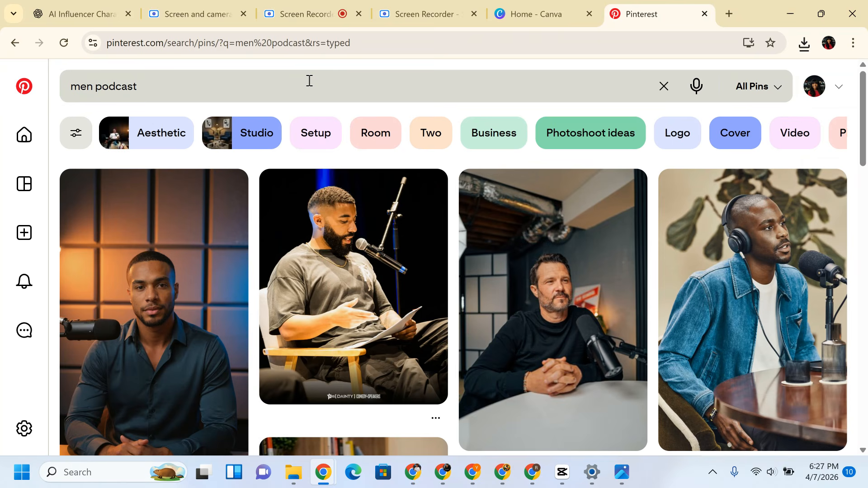
Browse the men podcast pins for reference images of male hosts, poses, outfits and studio settings
{"action": "scroll", "coordinate": [309, 81], "scroll_direction": "down", "scroll_amount": 6}
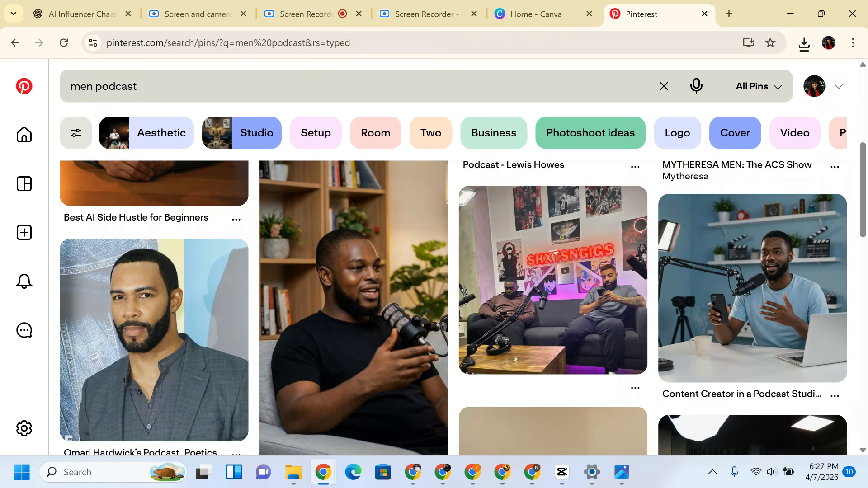
{"action": "scroll", "coordinate": [463, 305], "scroll_direction": "down", "scroll_amount": 1}
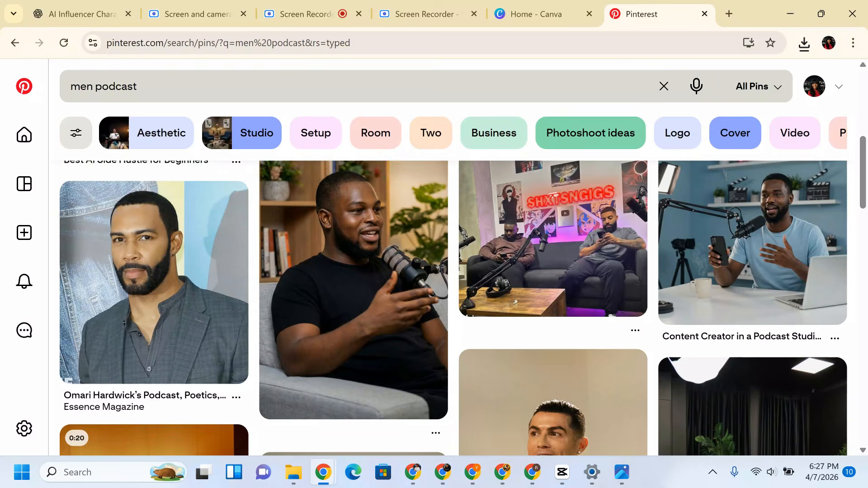
{"action": "scroll", "coordinate": [463, 308], "scroll_direction": "down", "scroll_amount": 5}
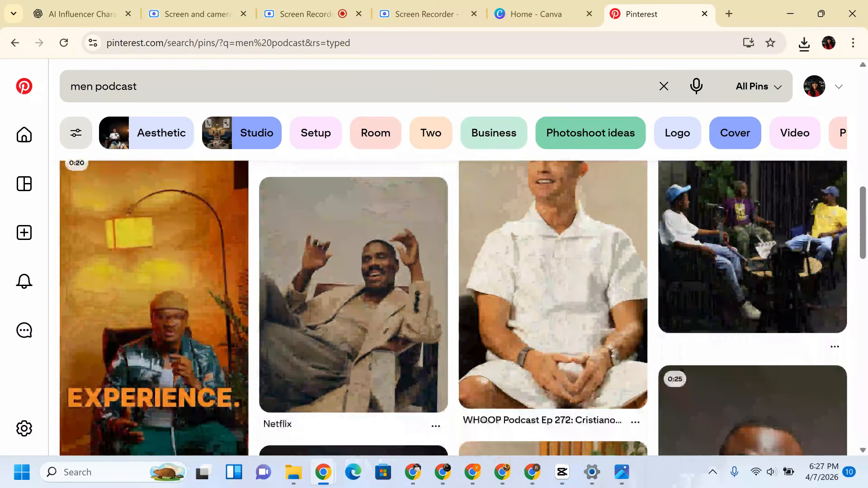
{"action": "scroll", "coordinate": [462, 307], "scroll_direction": "down", "scroll_amount": 5}
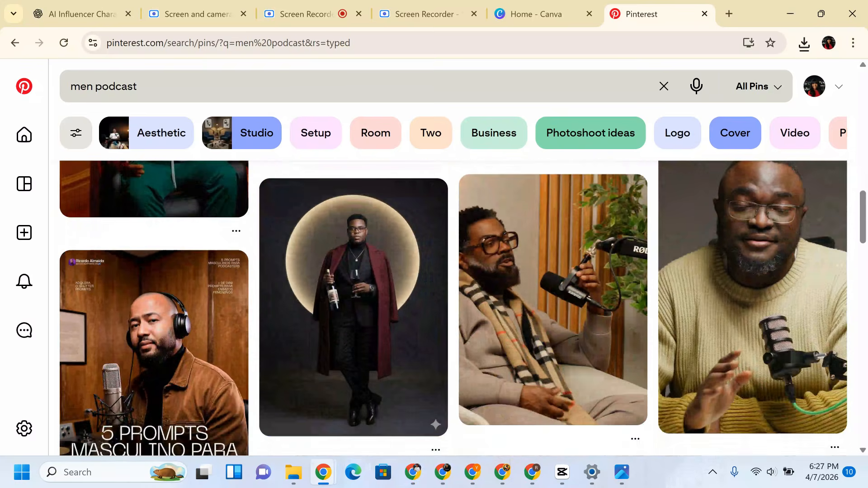
{"action": "scroll", "coordinate": [339, 283], "scroll_direction": "down", "scroll_amount": 8}
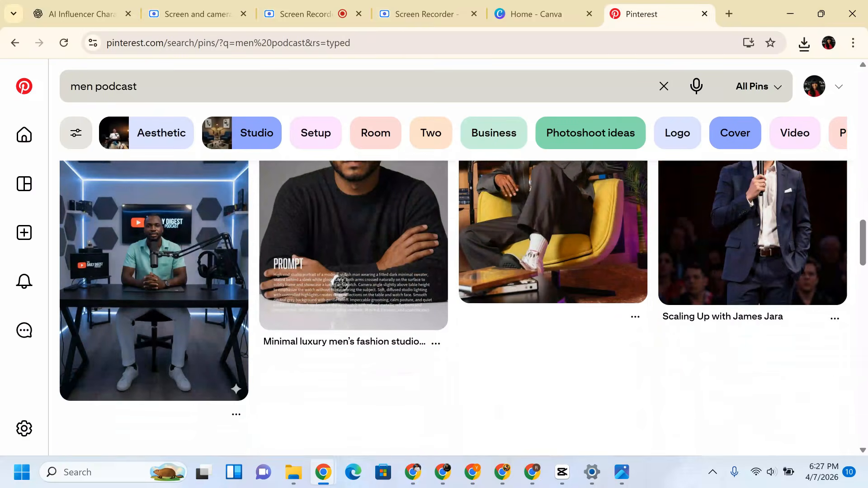
{"action": "scroll", "coordinate": [452, 307], "scroll_direction": "down", "scroll_amount": 3}
{"action": "scroll", "coordinate": [452, 307], "scroll_direction": "up", "scroll_amount": 12}
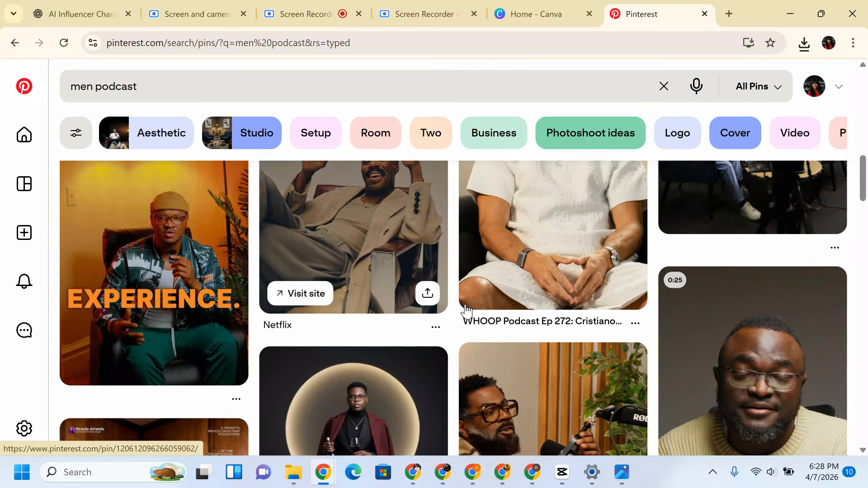
Switch to the Flow project and review the three generated images of the podcast host
{"action": "left_click", "coordinate": [512, 473]}
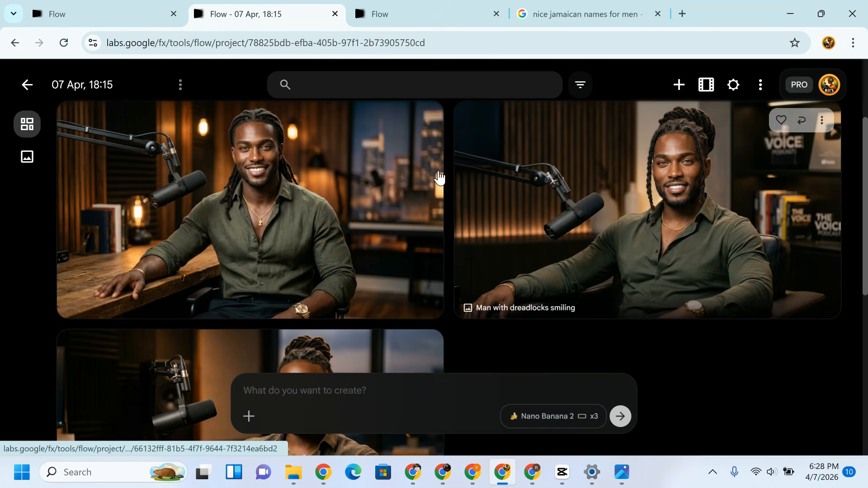
{"action": "scroll", "coordinate": [429, 224], "scroll_direction": "down", "scroll_amount": 3}
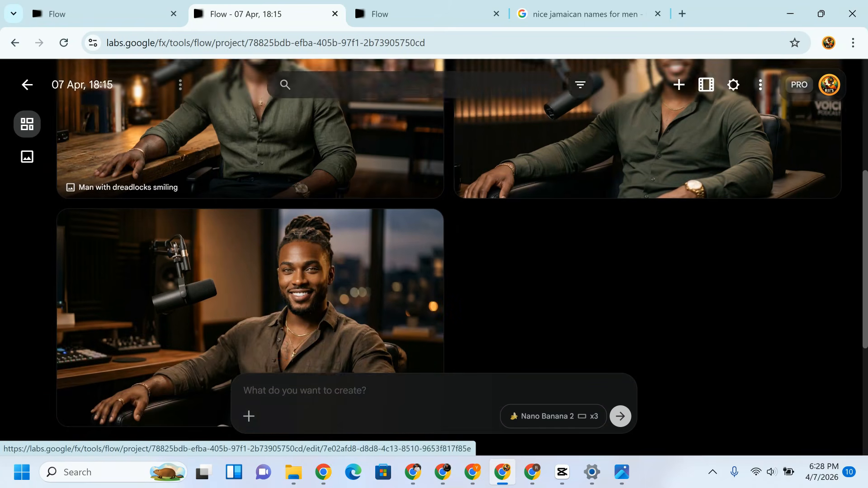
{"action": "scroll", "coordinate": [398, 190], "scroll_direction": "up", "scroll_amount": 4}
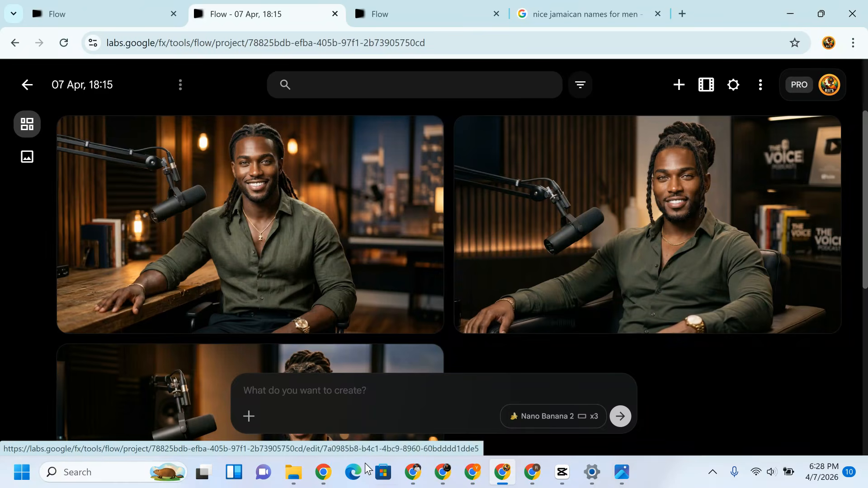
Switch to the ChatGPT chat and read the host's voice profile, the voice generation prompt and the suggestions that follow it
{"action": "mouse_move", "coordinate": [319, 481]}
{"action": "left_click", "coordinate": [248, 409]}
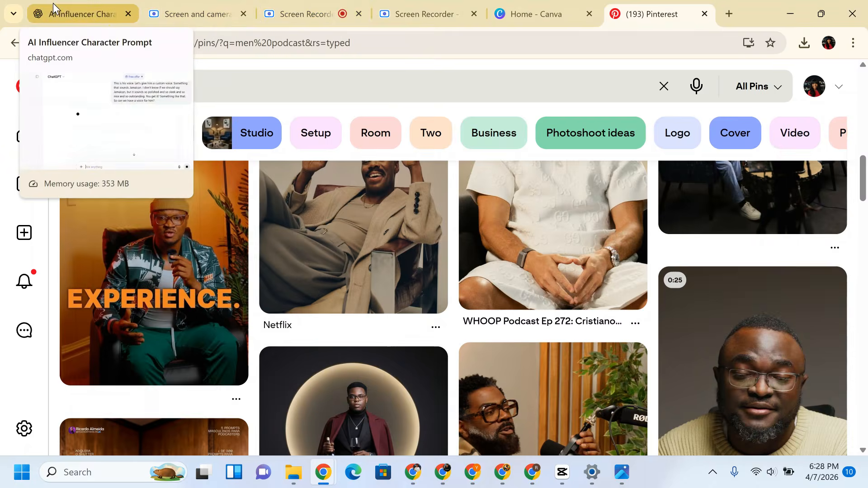
{"action": "left_click", "coordinate": [53, 4]}
{"action": "scroll", "coordinate": [432, 180], "scroll_direction": "down", "scroll_amount": 3}
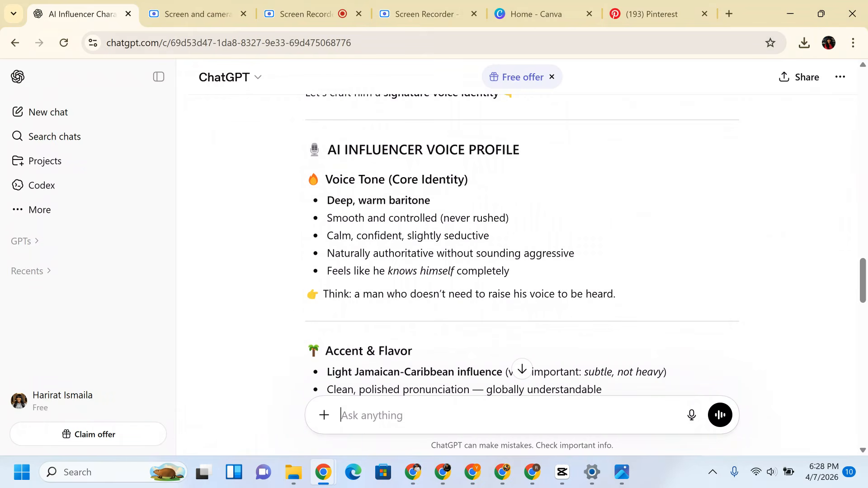
{"action": "scroll", "coordinate": [522, 246], "scroll_direction": "down", "scroll_amount": 8}
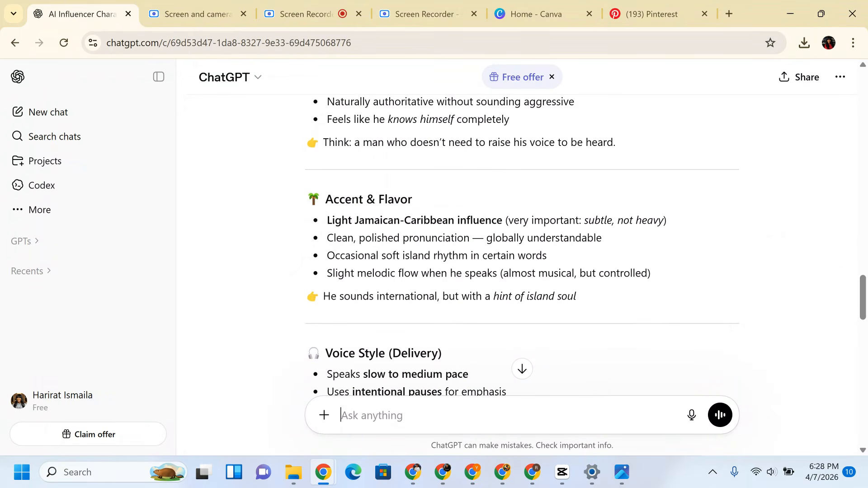
{"action": "scroll", "coordinate": [521, 247], "scroll_direction": "down", "scroll_amount": 10}
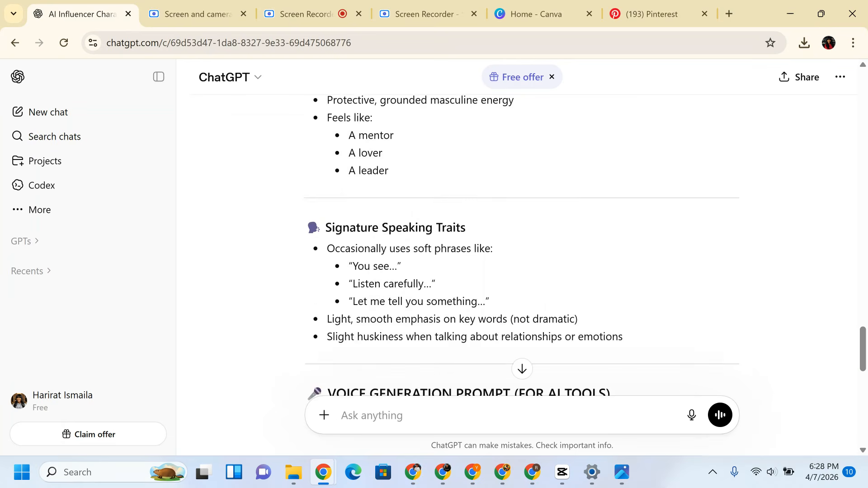
{"action": "scroll", "coordinate": [522, 247], "scroll_direction": "down", "scroll_amount": 2}
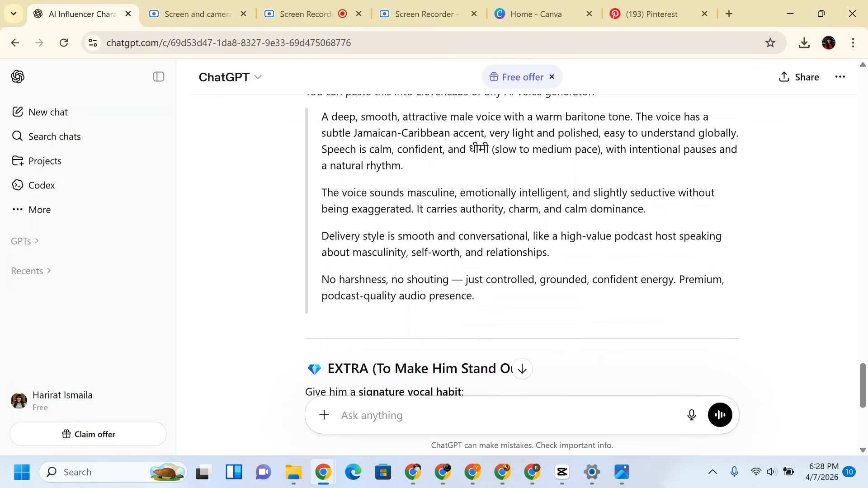
{"action": "scroll", "coordinate": [522, 247], "scroll_direction": "up", "scroll_amount": 1}
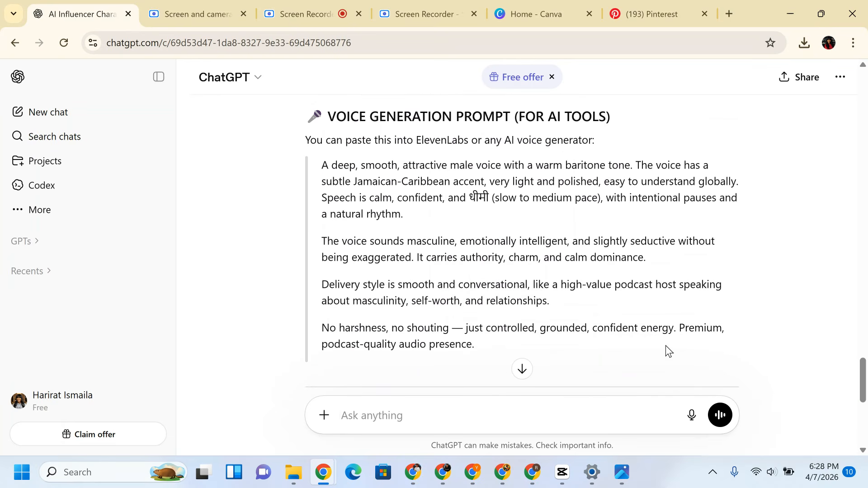
{"action": "scroll", "coordinate": [690, 418], "scroll_direction": "down", "scroll_amount": 3}
{"action": "scroll", "coordinate": [522, 250], "scroll_direction": "down", "scroll_amount": 3}
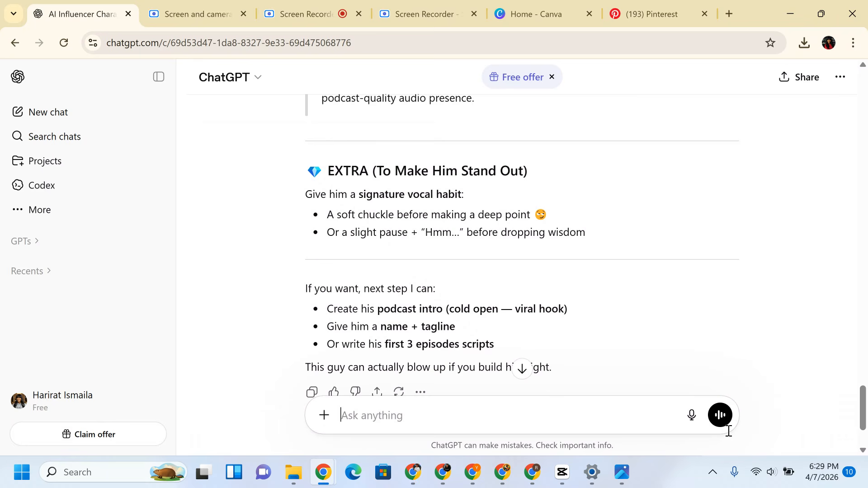
Dictate a message asking for four punchy, striking masculinity topics of 10, 12 or 15 seconds each
{"action": "left_click", "coordinate": [697, 425]}
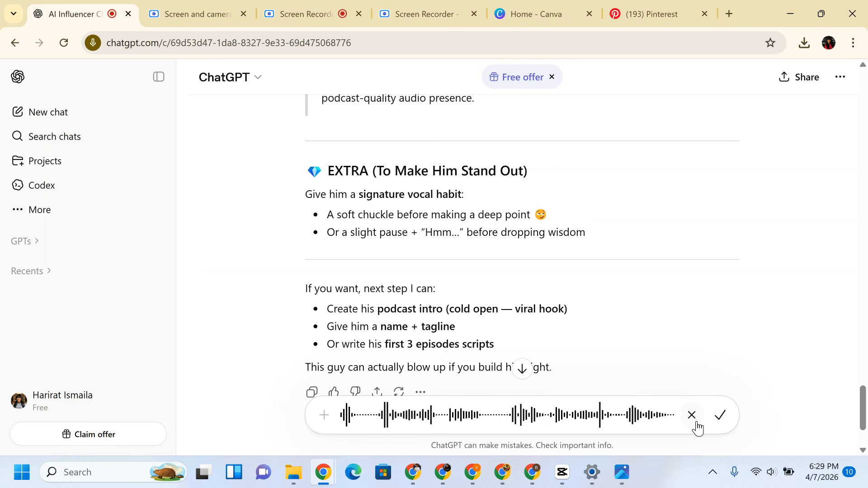
{"action": "left_click", "coordinate": [722, 418]}
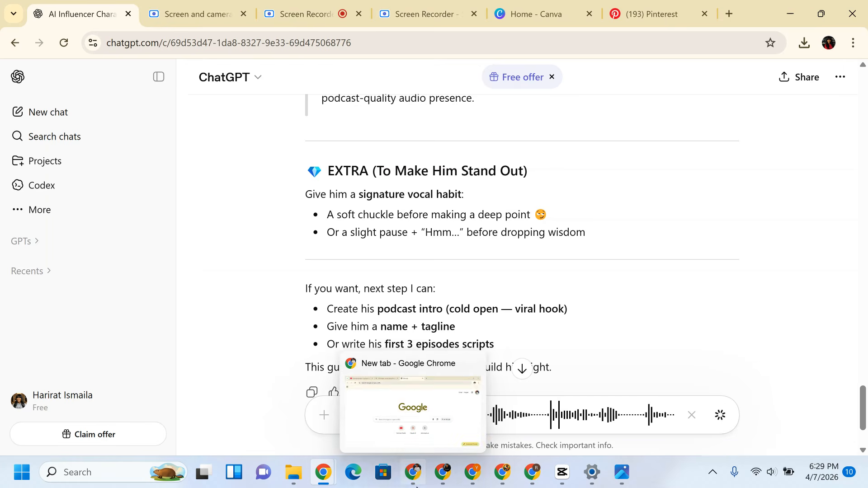
Switch to Flow, download the second host image upscaled to 2K and start a new project in the other Flow tab
{"action": "left_click", "coordinate": [501, 472]}
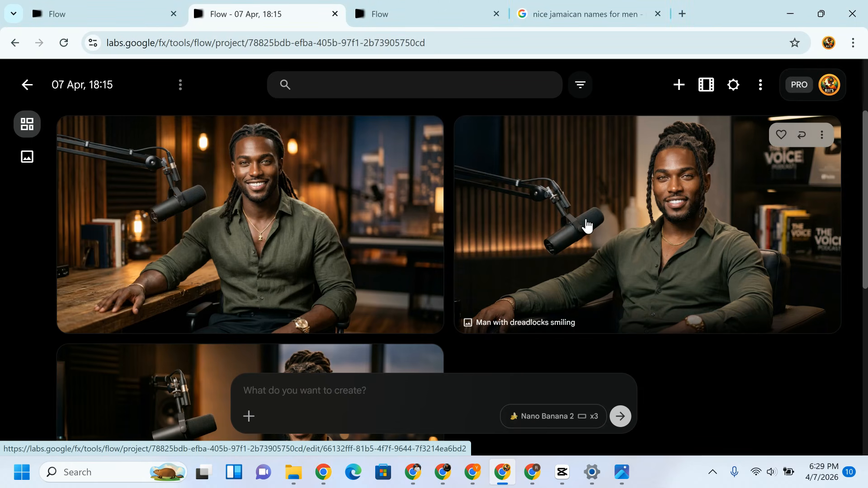
{"action": "right_click", "coordinate": [586, 224]}
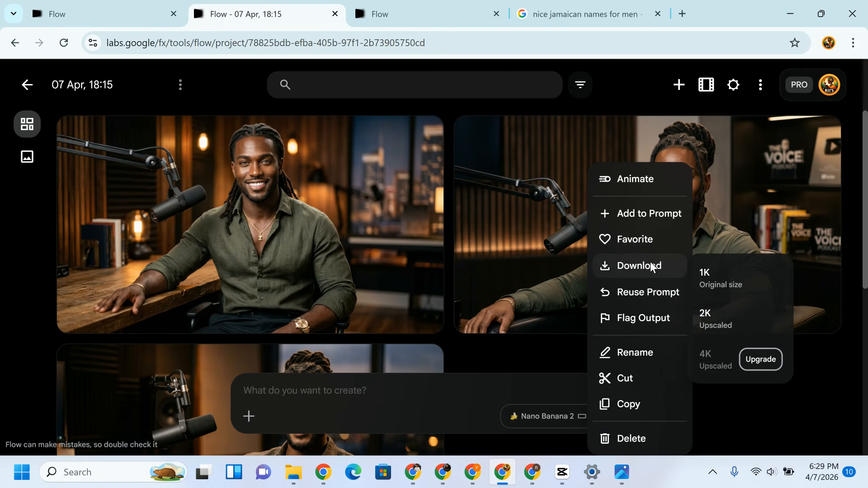
{"action": "left_click", "coordinate": [717, 322]}
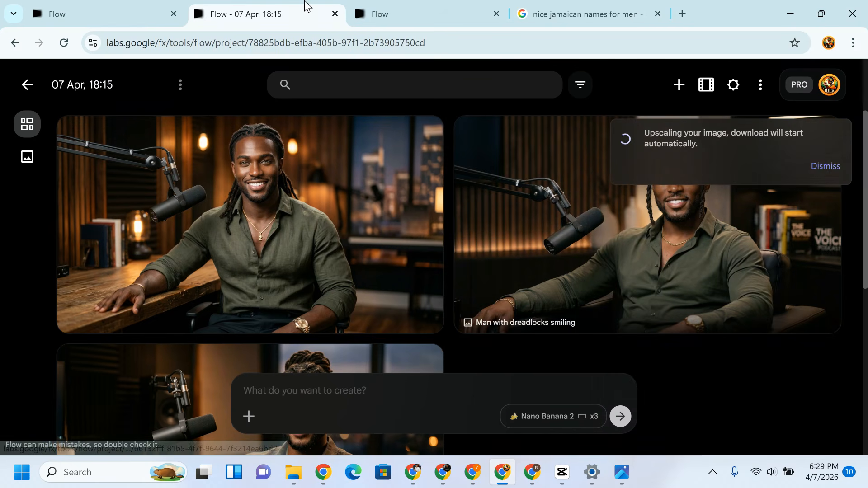
{"action": "left_click", "coordinate": [406, 12]}
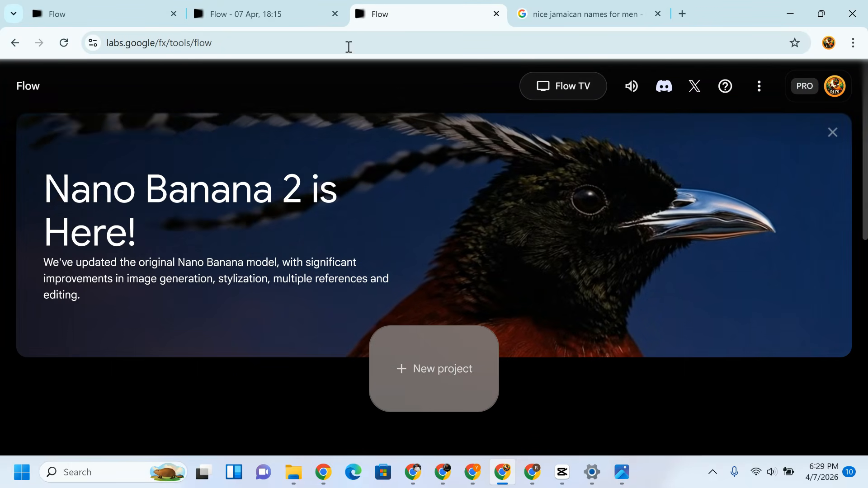
{"action": "left_click", "coordinate": [283, 12]}
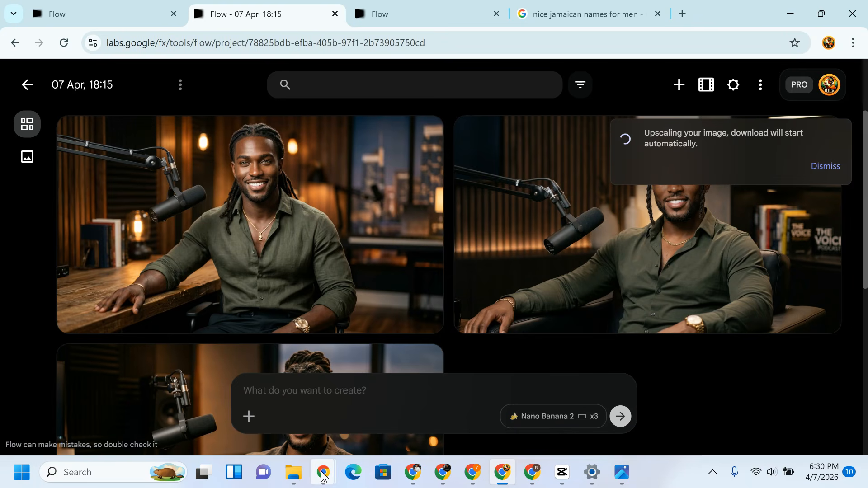
Return to the ChatGPT chat and send the dictated request for four short masculinity topics
{"action": "mouse_move", "coordinate": [323, 474]}
{"action": "left_click", "coordinate": [246, 409]}
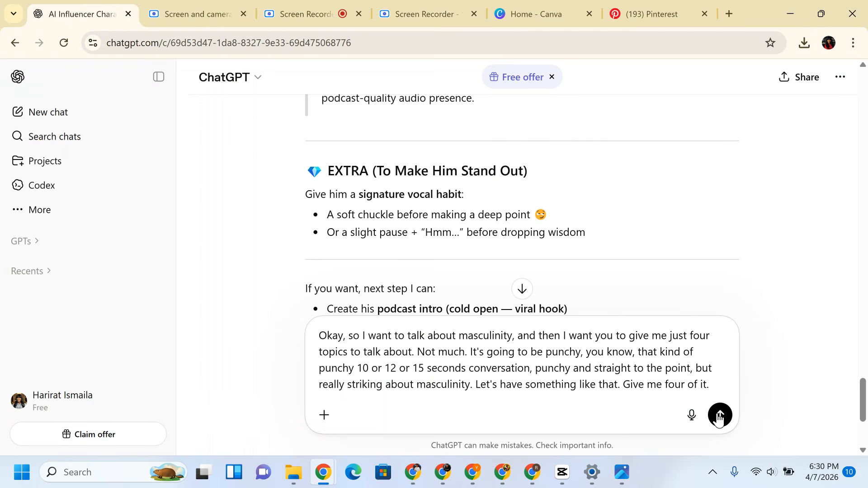
{"action": "left_click", "coordinate": [719, 416]}
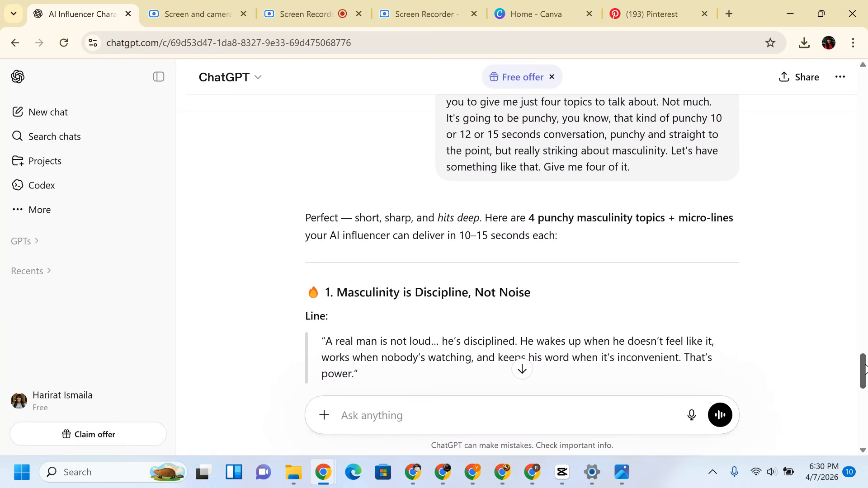
Read the suggested masculinity topics, focusing on the line for "Masculinity is Discipline, Not Noise"
{"action": "right_click", "coordinate": [864, 386]}
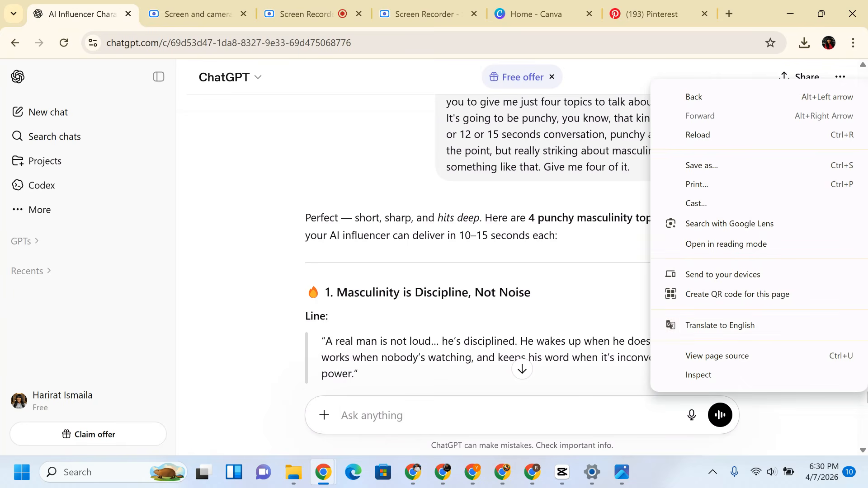
{"action": "left_click", "coordinate": [552, 313]}
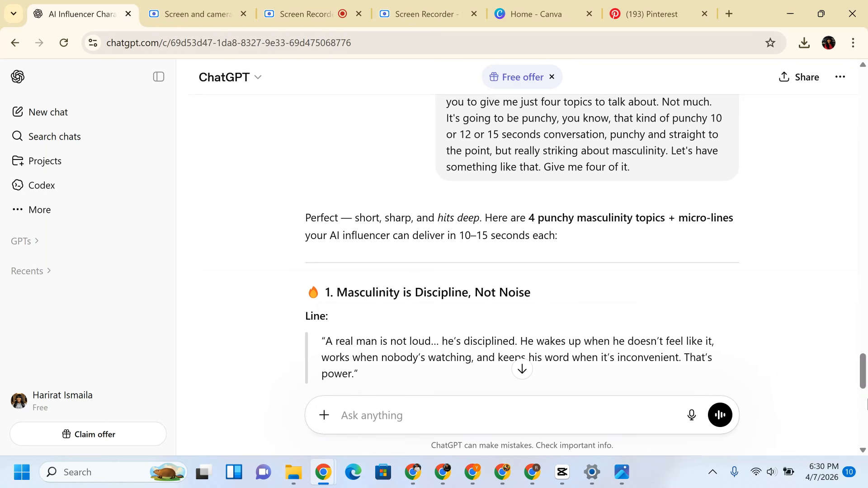
{"action": "right_click", "coordinate": [862, 401]}
{"action": "left_click", "coordinate": [599, 314]}
{"action": "scroll", "coordinate": [600, 313], "scroll_direction": "down", "scroll_amount": 2}
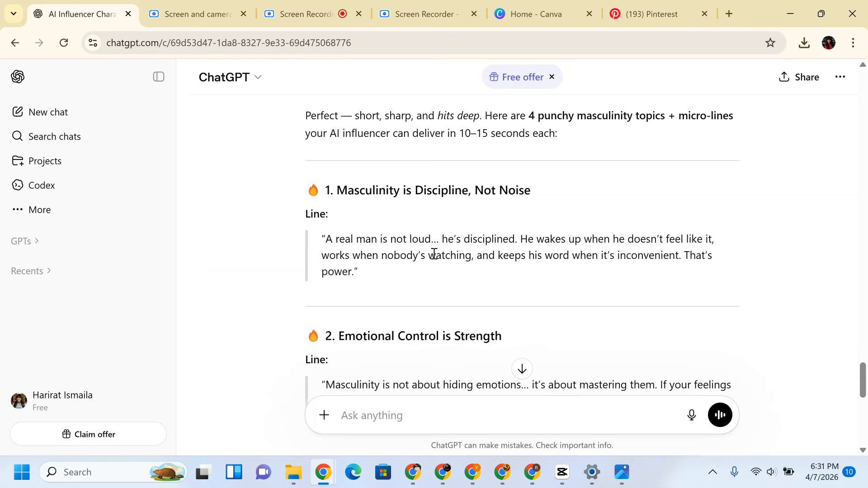
{"action": "left_click_drag", "start_coordinate": [324, 238], "coordinate": [471, 256]}
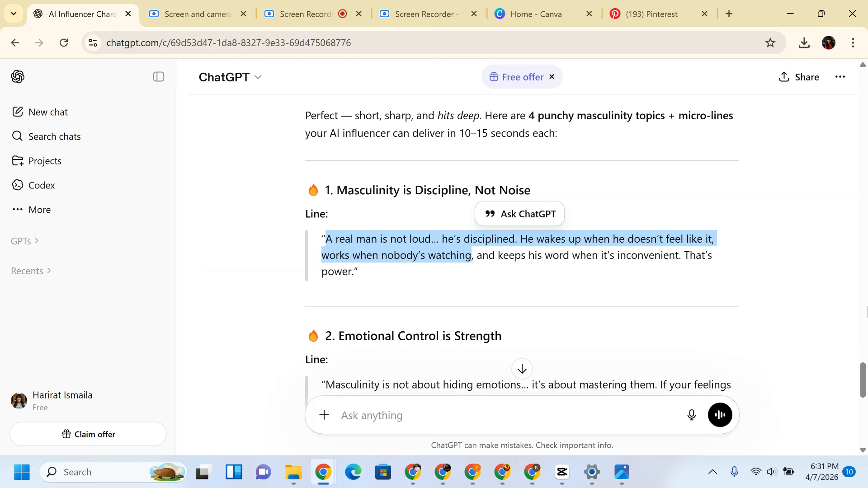
{"action": "left_click", "coordinate": [498, 463]}
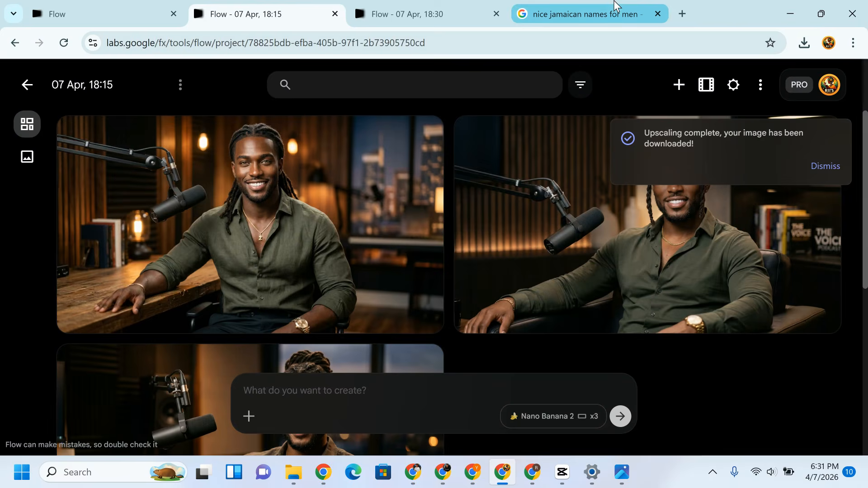
{"action": "left_click", "coordinate": [409, 14]}
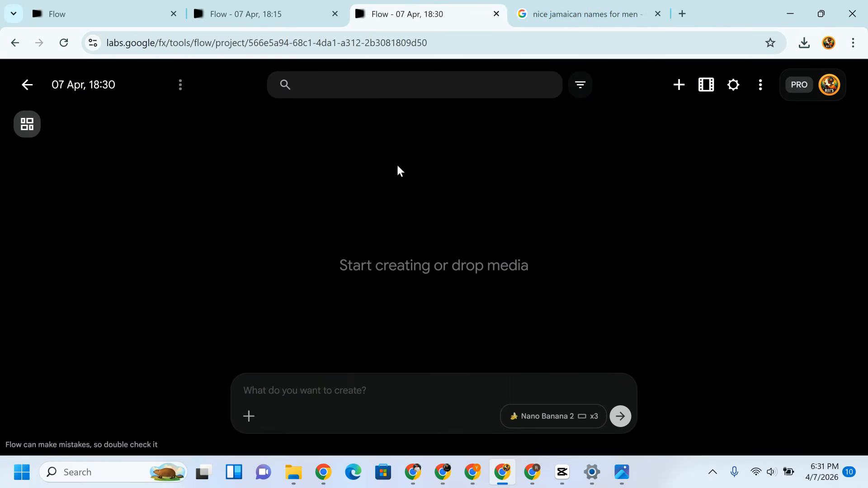
{"action": "left_click", "coordinate": [671, 93]}
{"action": "left_click", "coordinate": [615, 129]}
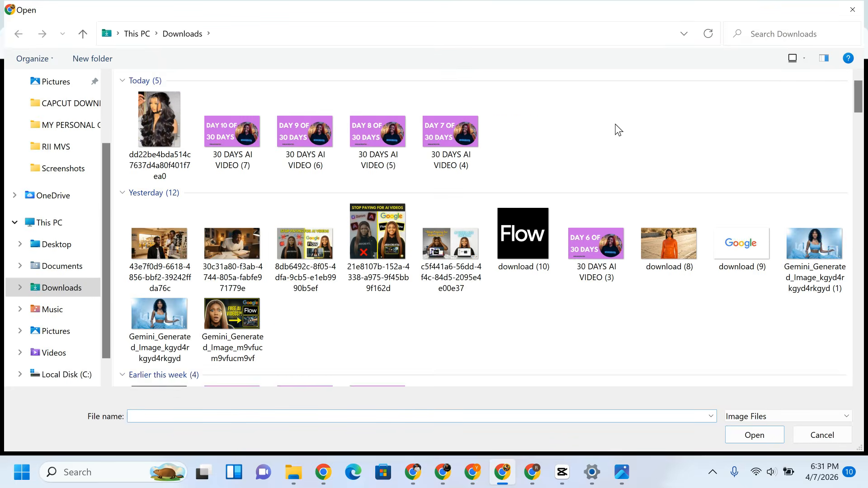
{"action": "left_click", "coordinate": [150, 136]}
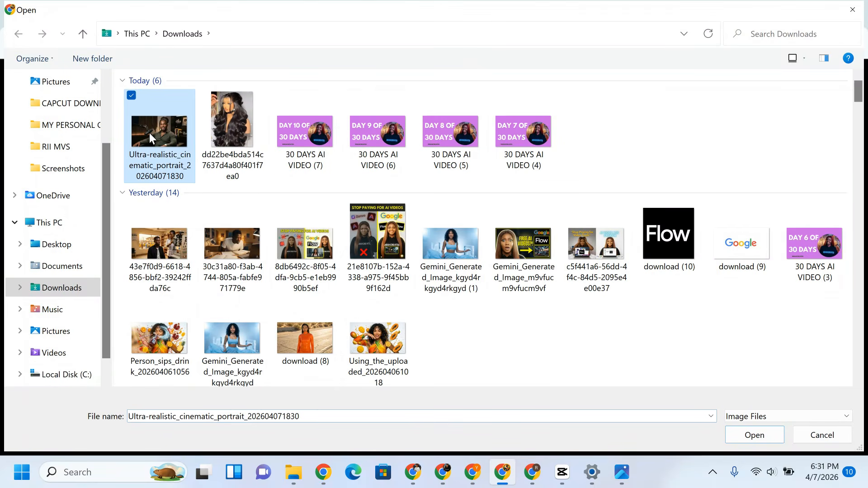
{"action": "left_click", "coordinate": [761, 436]}
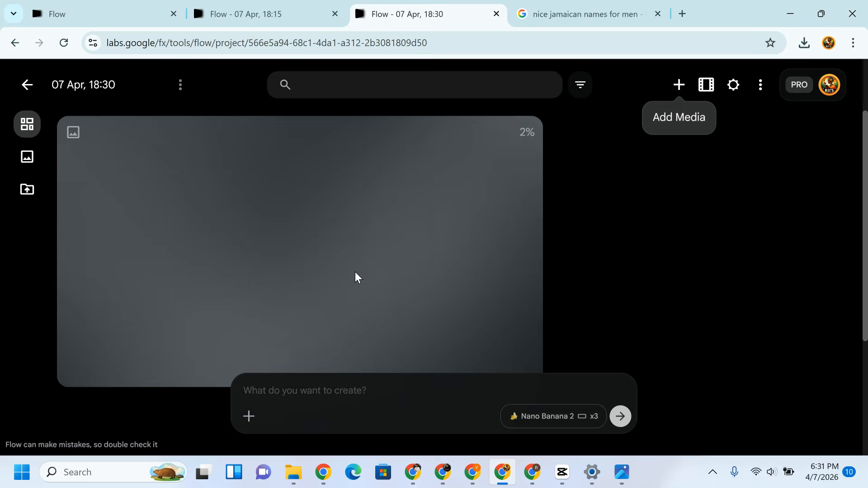
Start the image prompt with "i want him standin a red carper event, he wears a tux,"
{"action": "left_click", "coordinate": [320, 393]}
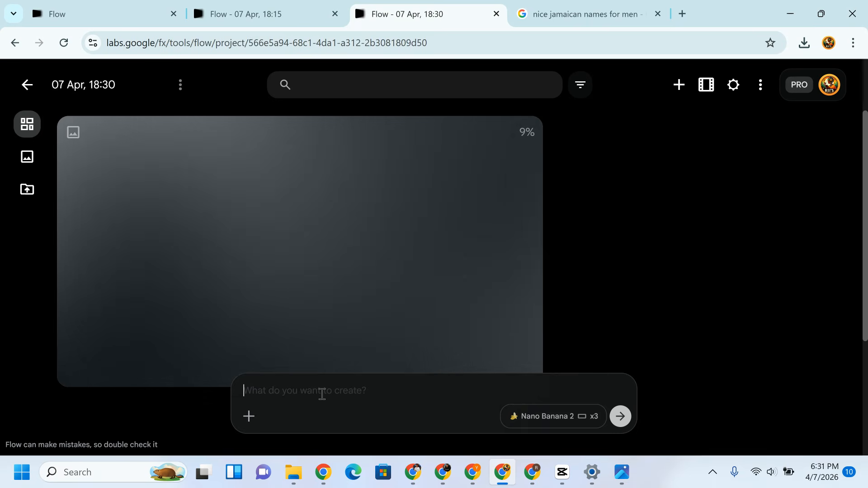
{"action": "type", "text": "i"}
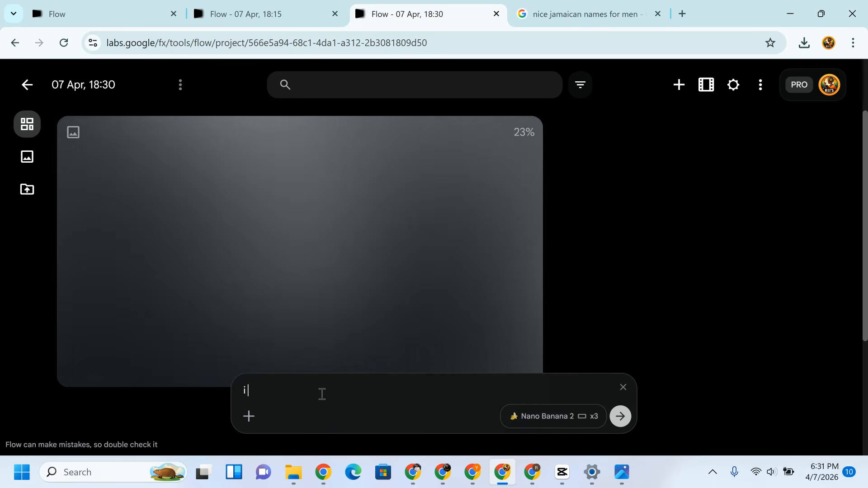
{"action": "type", "text": " want"}
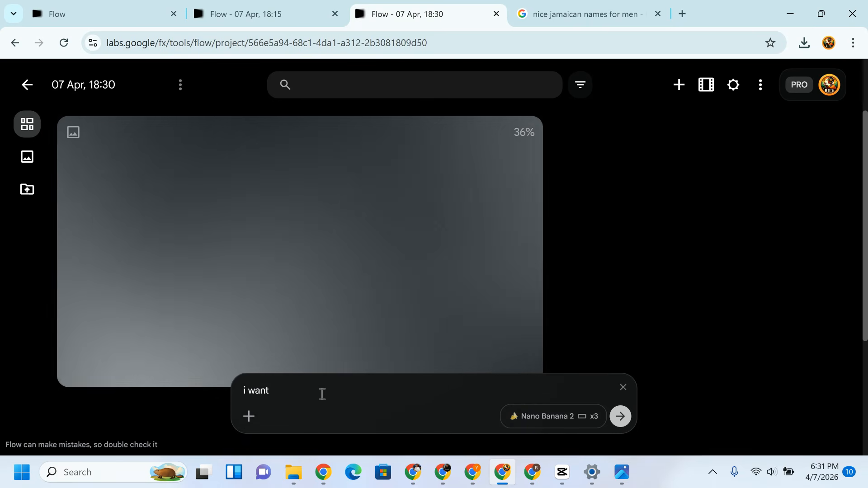
{"action": "type", "text": " him stan"}
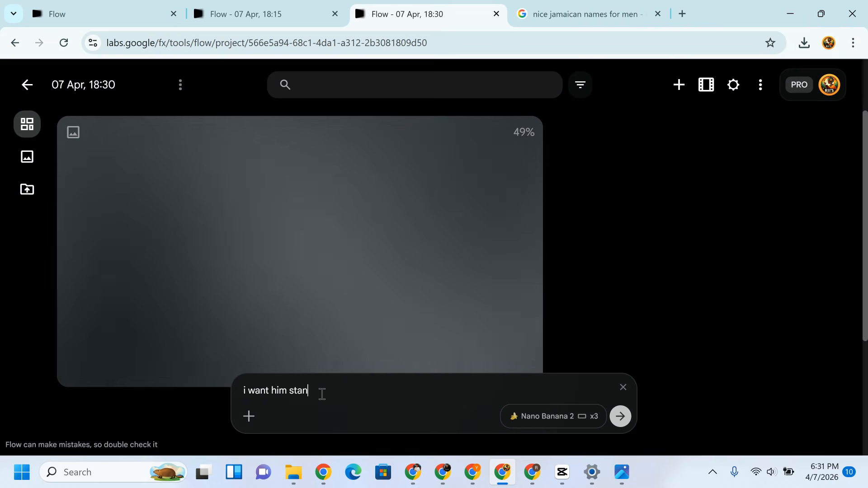
{"action": "type", "text": "dinga"}
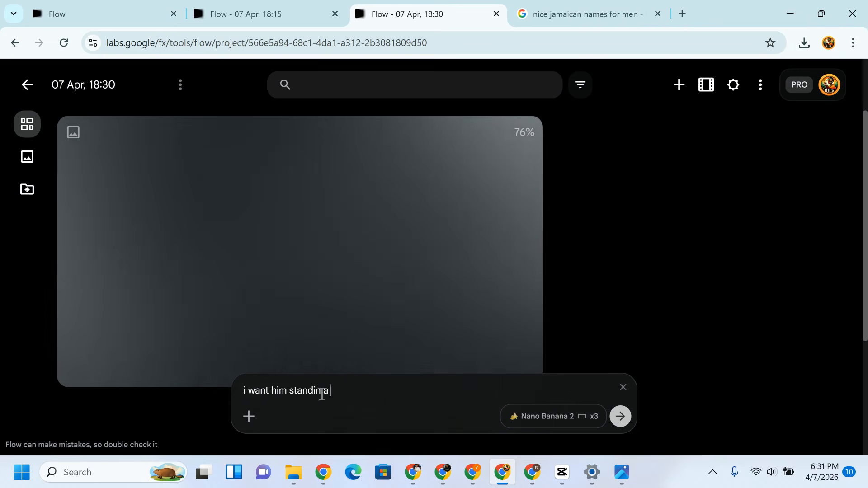
{"action": "type", "text": " red c"}
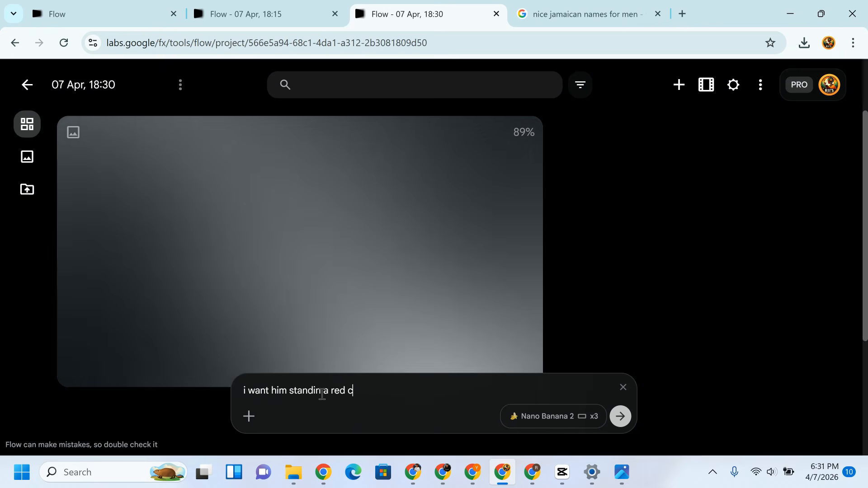
{"action": "type", "text": "arpe"}
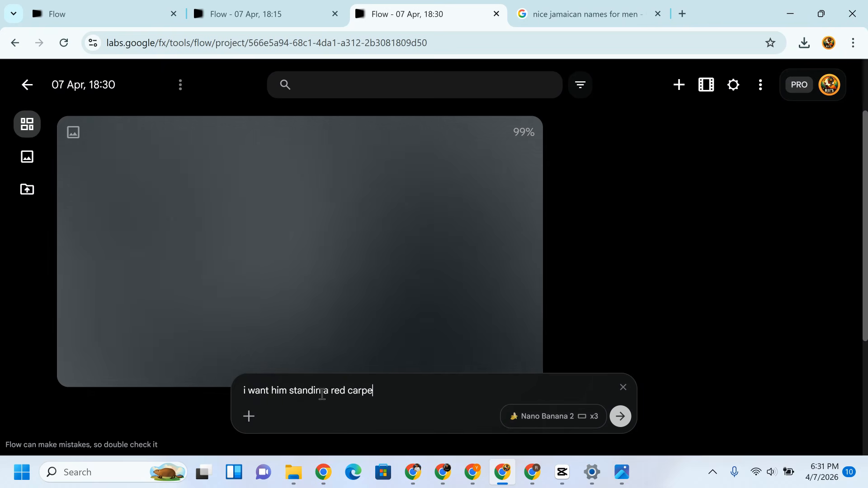
{"action": "type", "text": "r event,"}
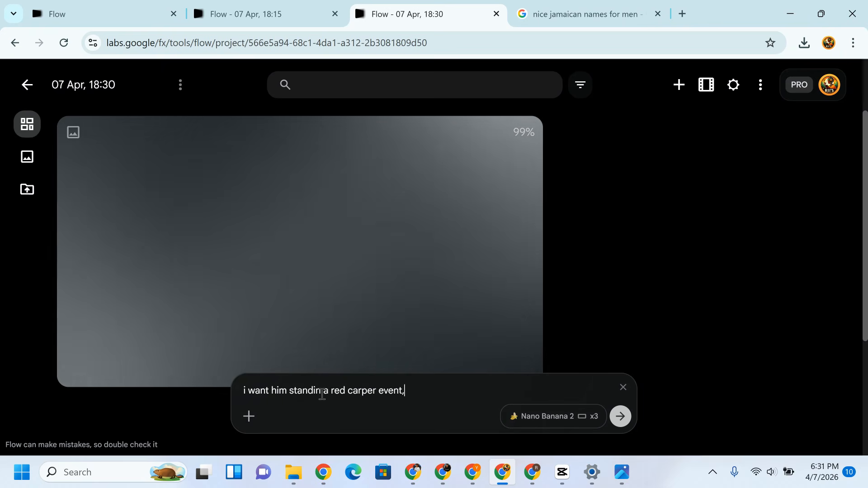
{"action": "type", "text": " he wears "}
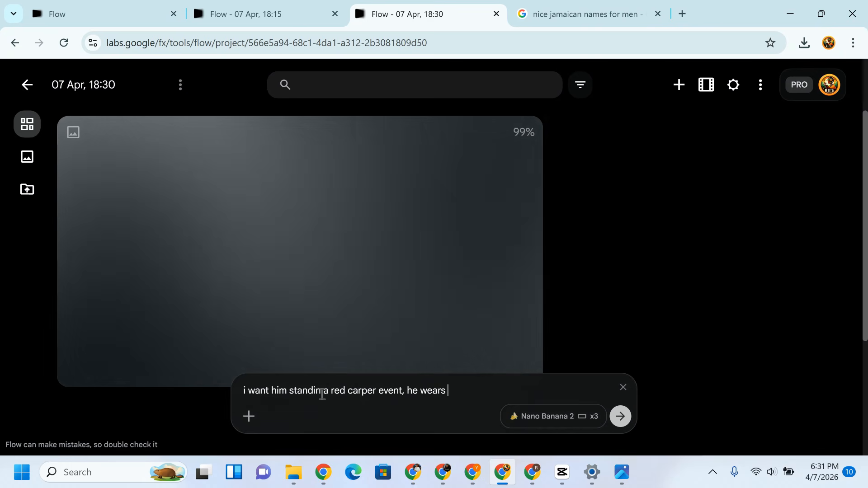
{"action": "type", "text": "a tux,"}
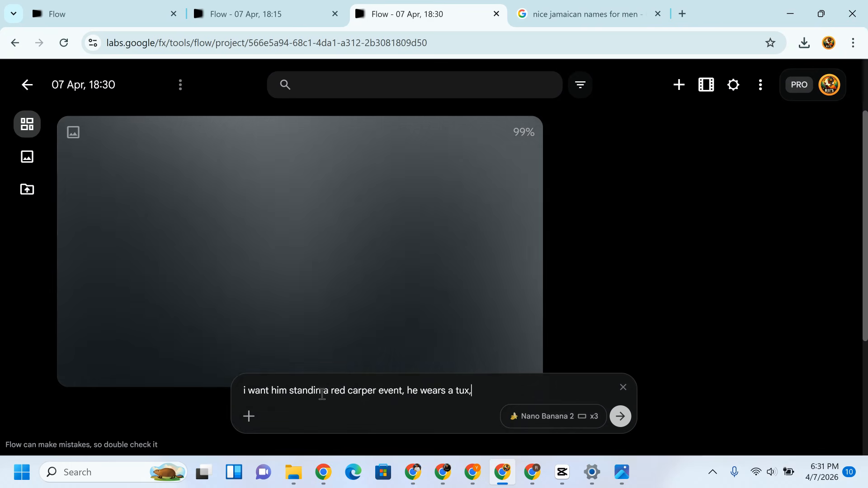
Complete and submit the prompt: beside him a chic 22-year-old curvy Arabian lady in a dinner gown, nice hair and makeup, looking like a power couple
{"action": "type", "text": " he is "}
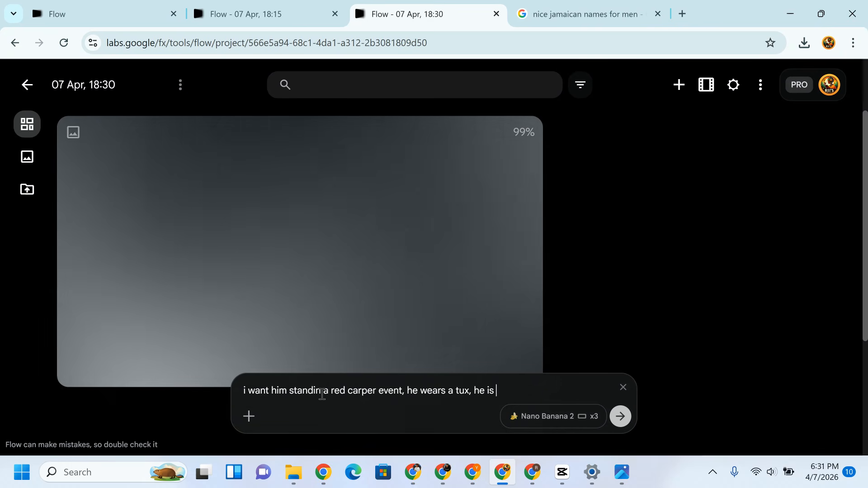
{"action": "type", "text": "stand closi"}
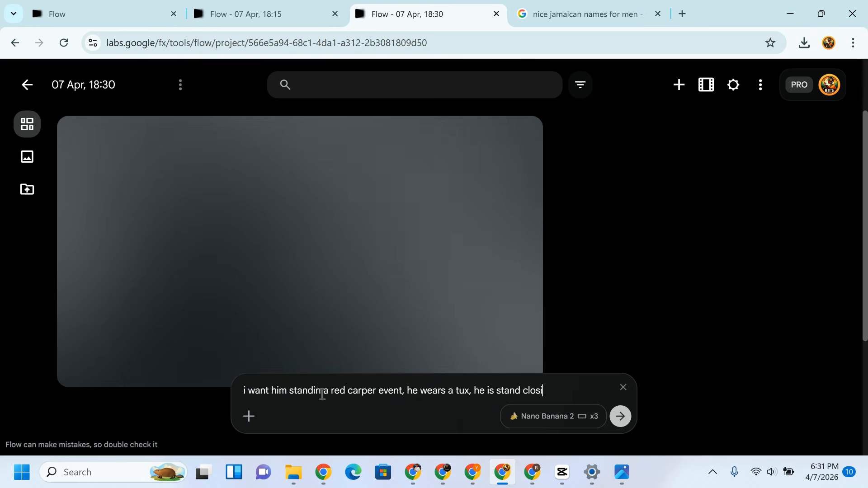
{"action": "key", "text": "BackSpace"}
{"action": "type", "text": "e "}
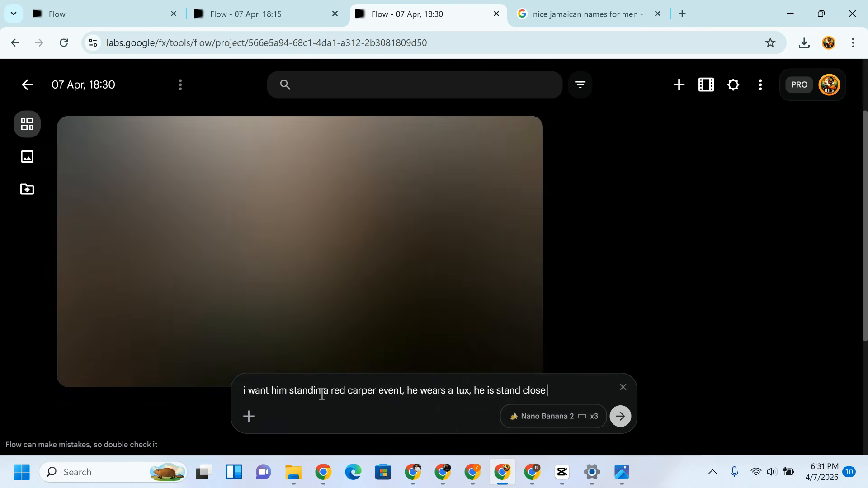
{"action": "type", "text": "to a chic "}
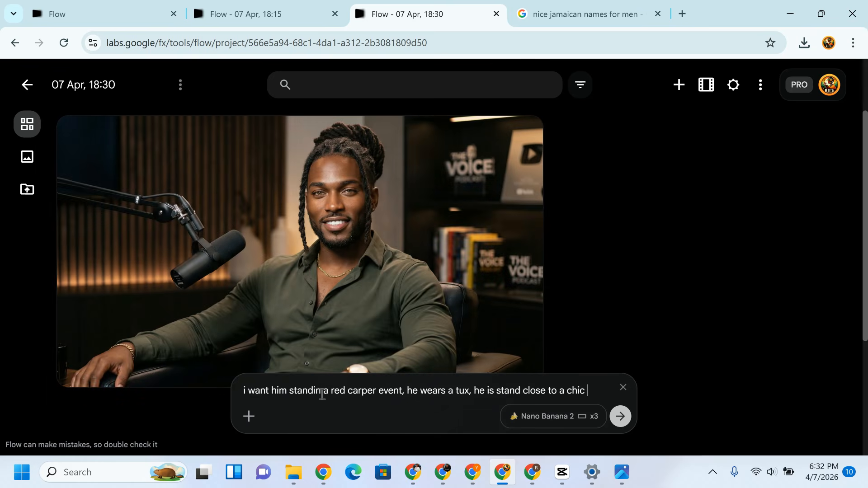
{"action": "type", "text": "22 year old c"}
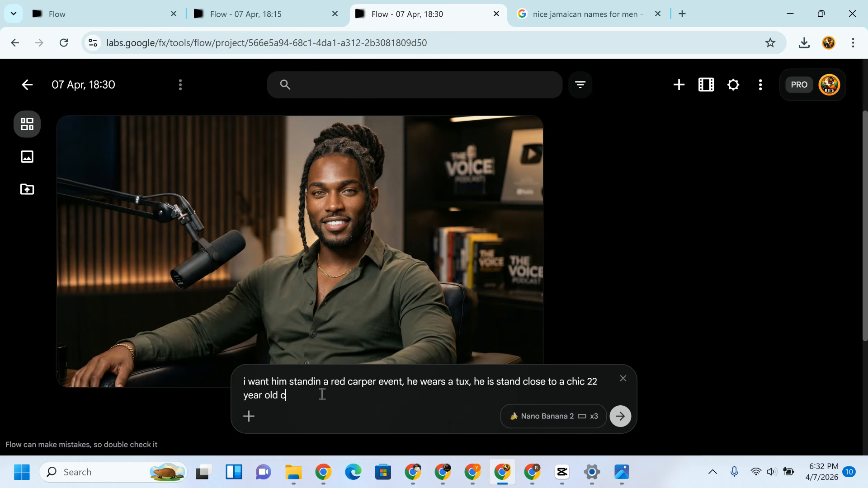
{"action": "type", "text": "urvy arabian lady who wears a sc"}
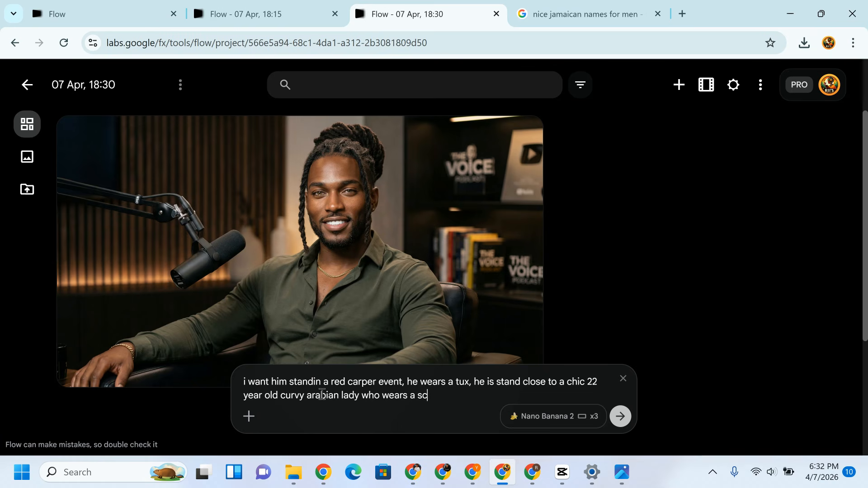
{"action": "type", "text": "hic dinner gown, ha"}
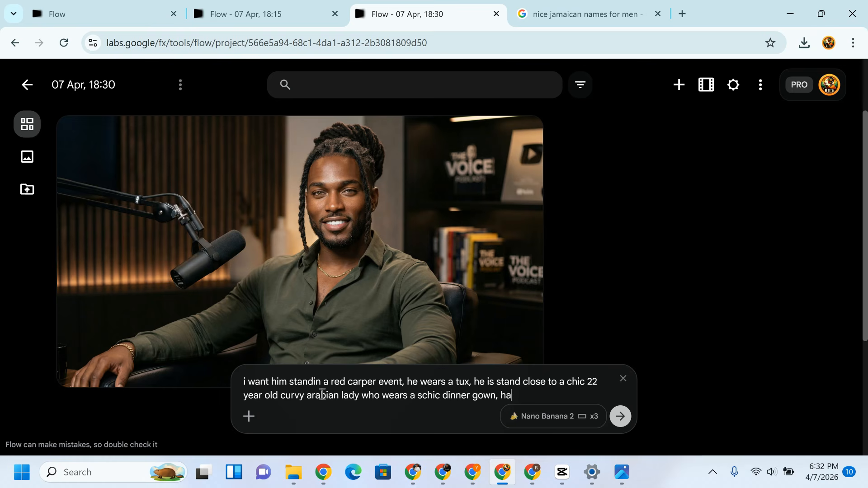
{"action": "type", "text": "s nice hair and mak"}
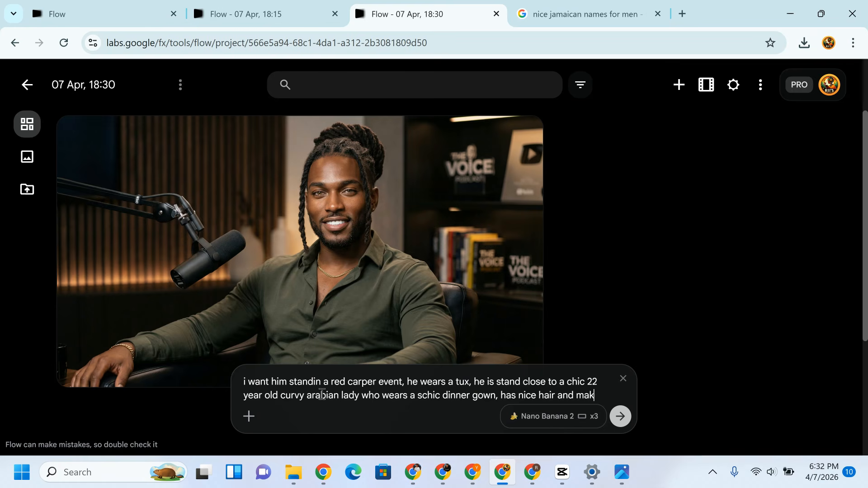
{"action": "type", "text": "eup on, "}
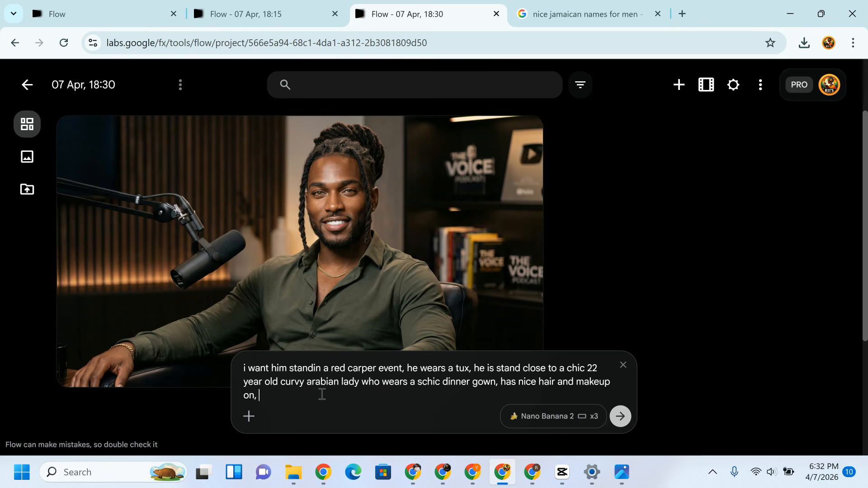
{"action": "type", "text": "they look like a power couple"}
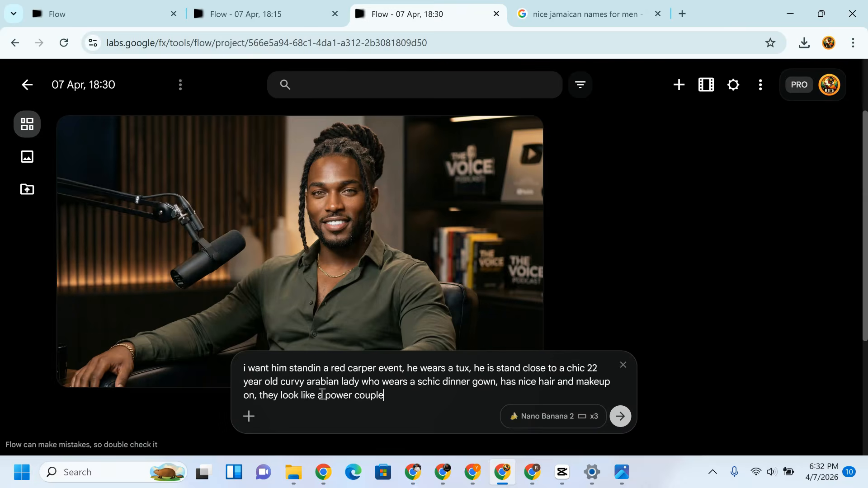
{"action": "key", "text": "Return"}
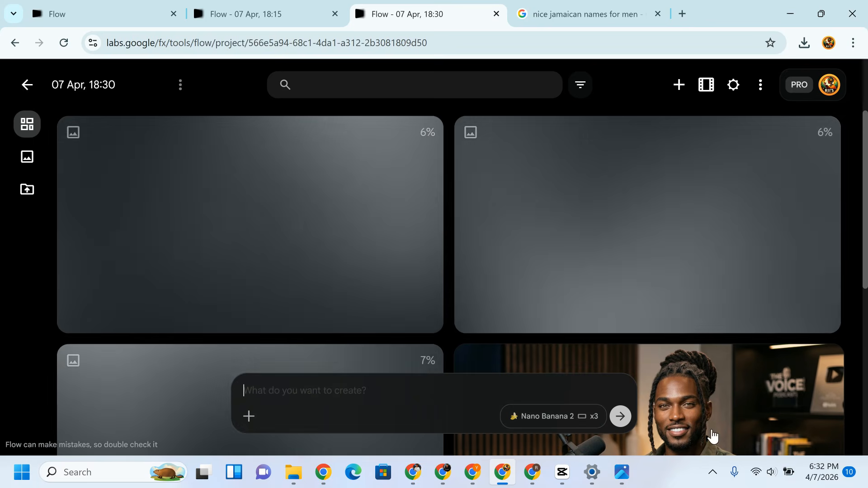
{"action": "mouse_move", "coordinate": [800, 390]}
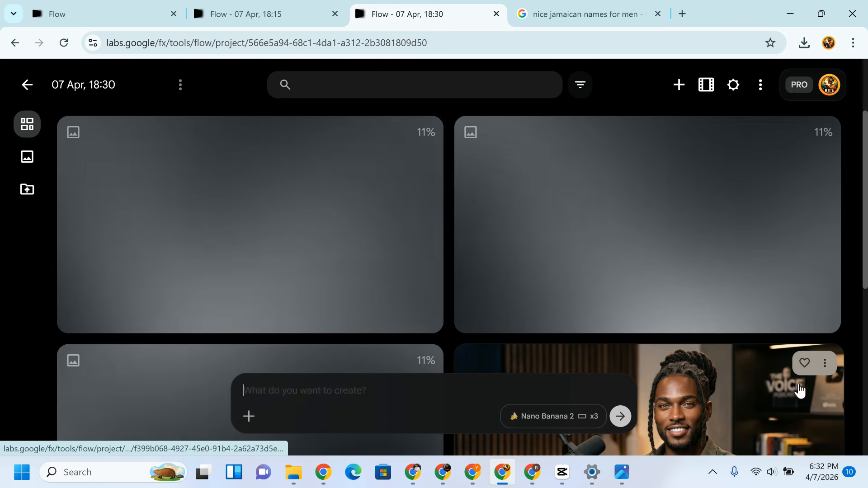
{"action": "mouse_move", "coordinate": [518, 298]}
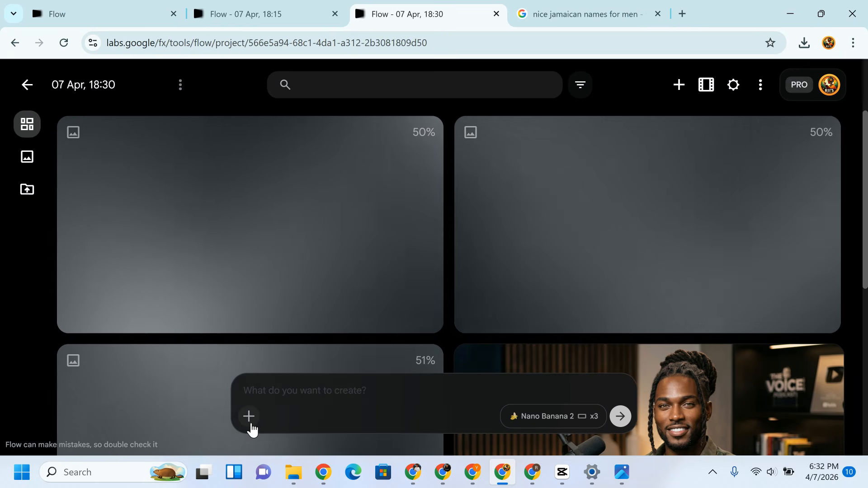
{"action": "left_click", "coordinate": [249, 420]}
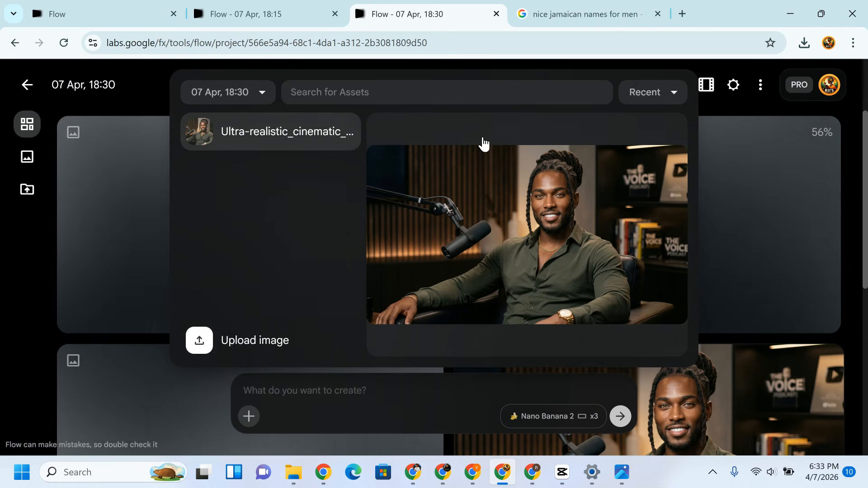
{"action": "left_click", "coordinate": [428, 388]}
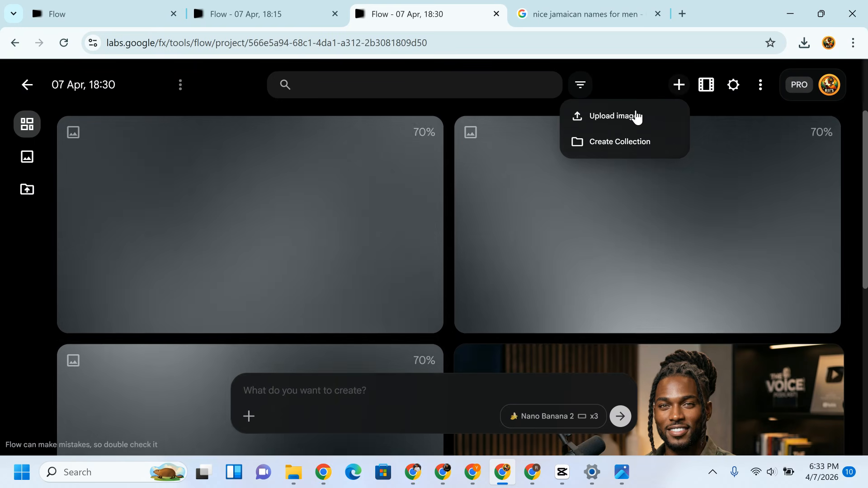
Upload the image Gemini_Generated_Image_kgyd4rkgyd4rkgyd from Downloads to the project
{"action": "left_click", "coordinate": [636, 111]}
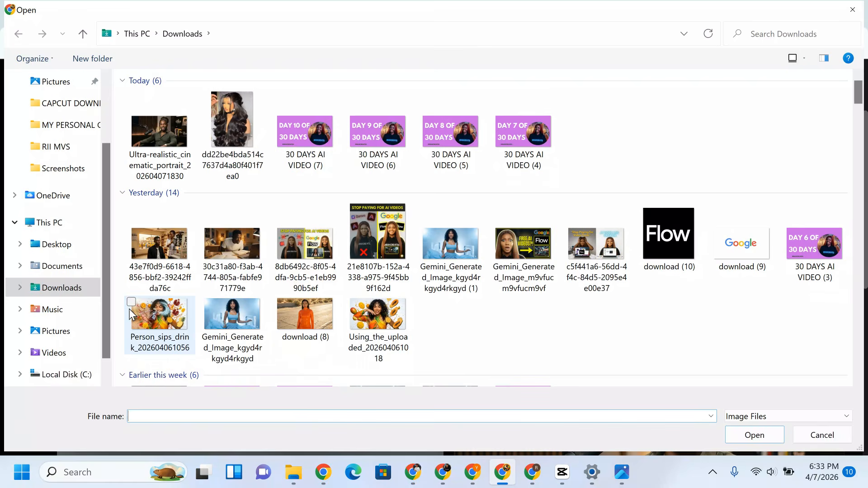
{"action": "left_click", "coordinate": [228, 321]}
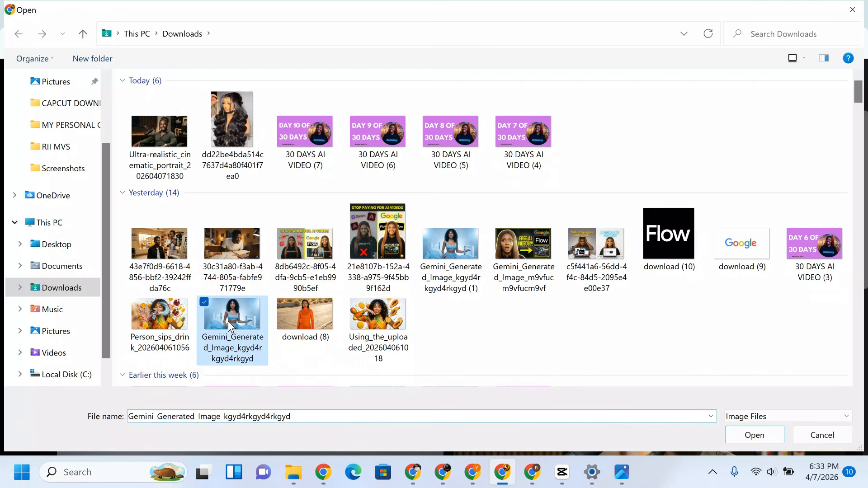
{"action": "left_click", "coordinate": [755, 436]}
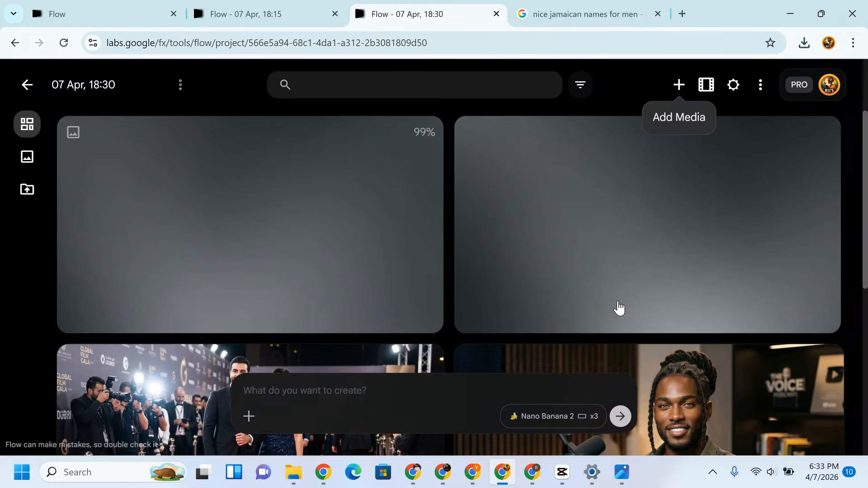
Open the generated red carpet image with the woman in the navy gown, reuse its prompt and copy the full prompt text
{"action": "scroll", "coordinate": [618, 307], "scroll_direction": "down", "scroll_amount": 3}
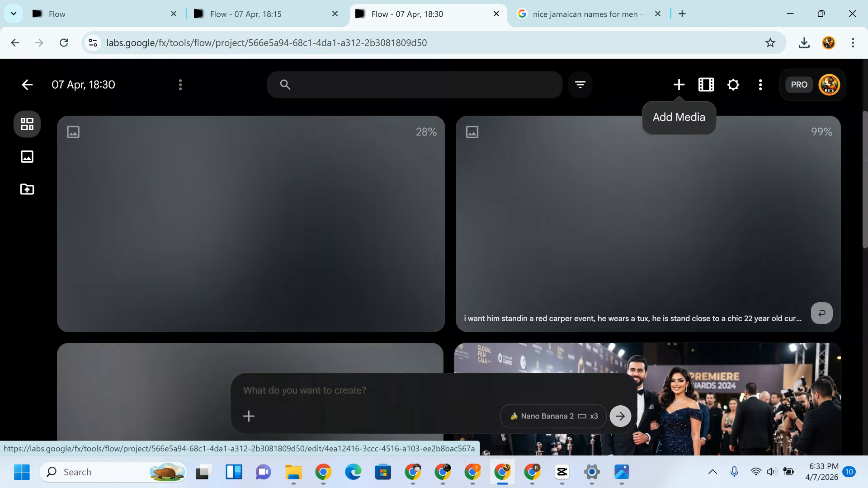
{"action": "scroll", "coordinate": [693, 278], "scroll_direction": "down", "scroll_amount": 3}
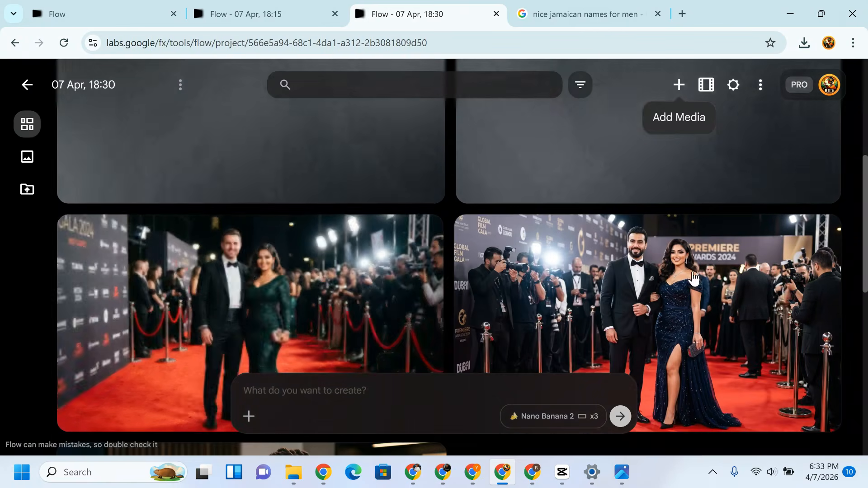
{"action": "left_click", "coordinate": [669, 285]}
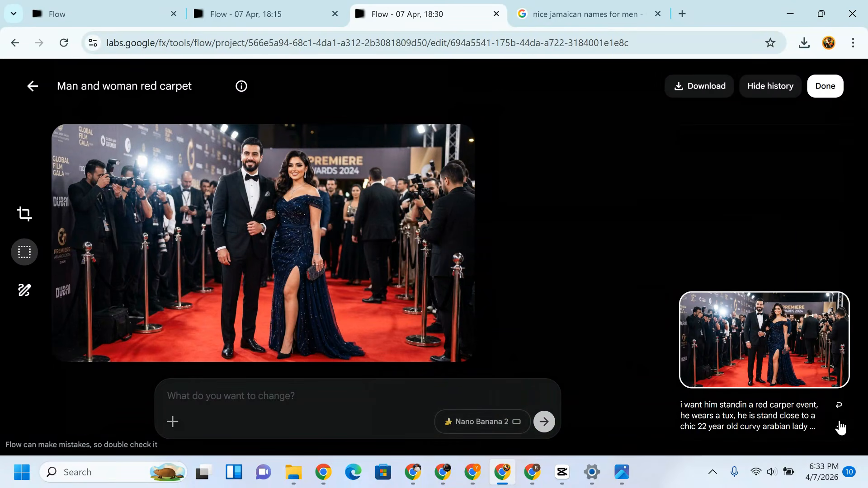
{"action": "left_click", "coordinate": [837, 408]}
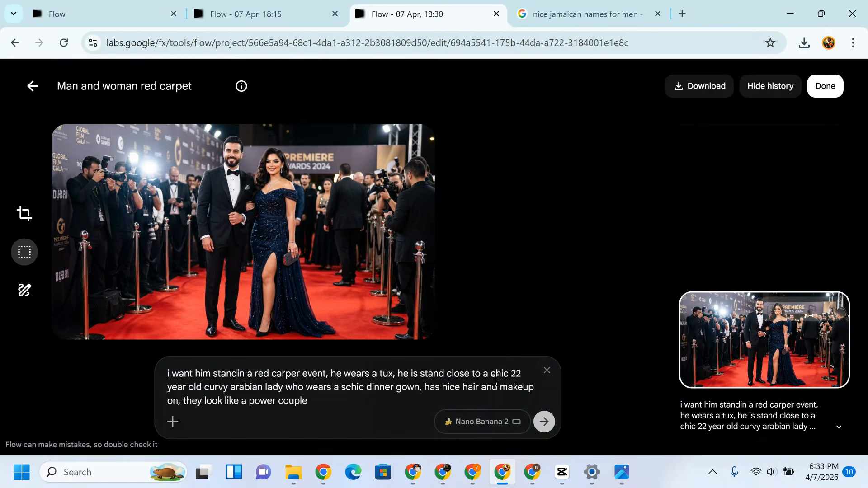
{"action": "triple_click", "coordinate": [454, 390]}
{"action": "key", "text": "ctrl+c"}
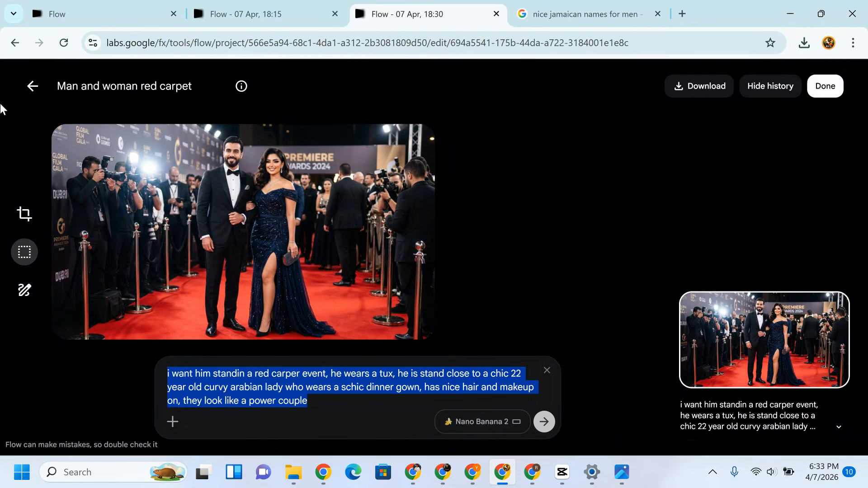
Return to the project, attach the Ultra-realistic_cinematic portrait as reference, reuse the copied red carpet power couple prompt and generate the images
{"action": "left_click", "coordinate": [34, 87]}
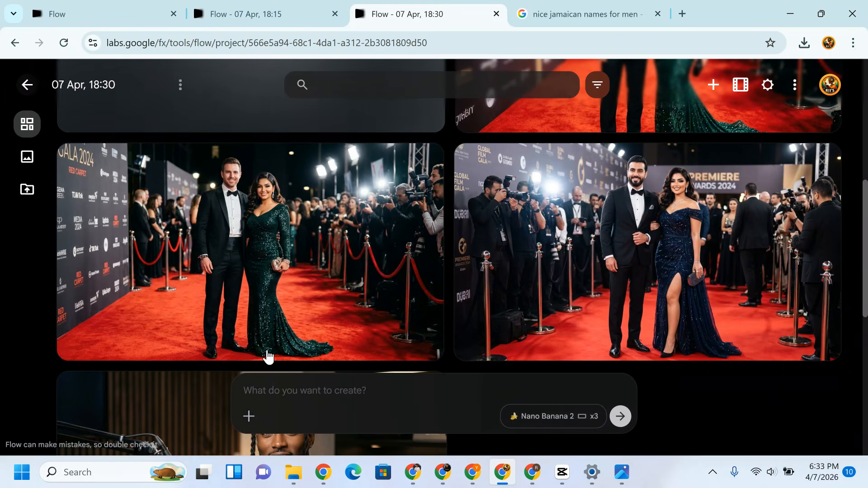
{"action": "left_click", "coordinate": [248, 416]}
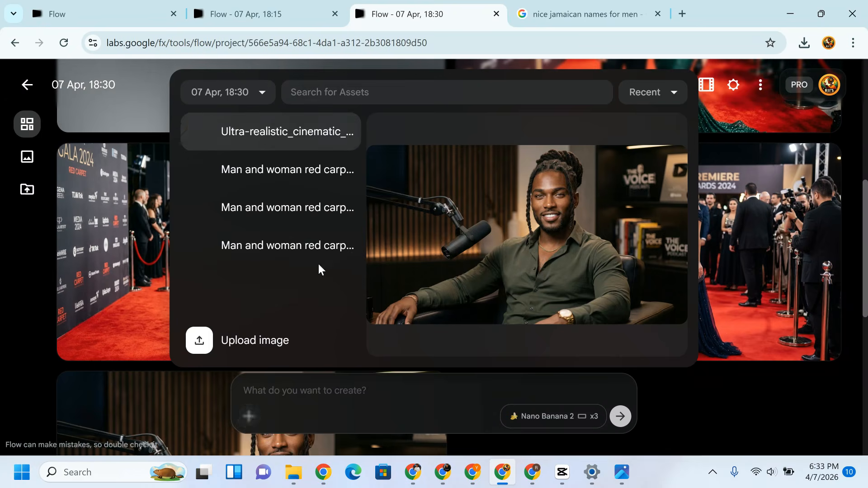
{"action": "left_click", "coordinate": [305, 141]}
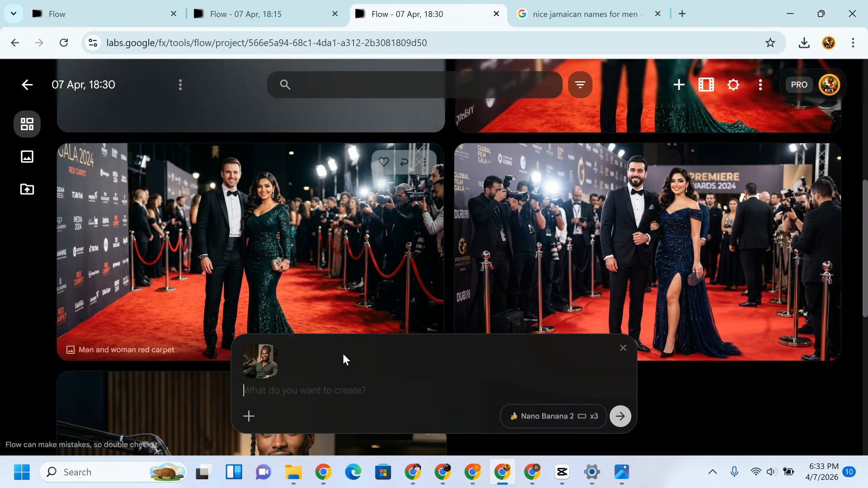
{"action": "key", "text": "ctrl+v"}
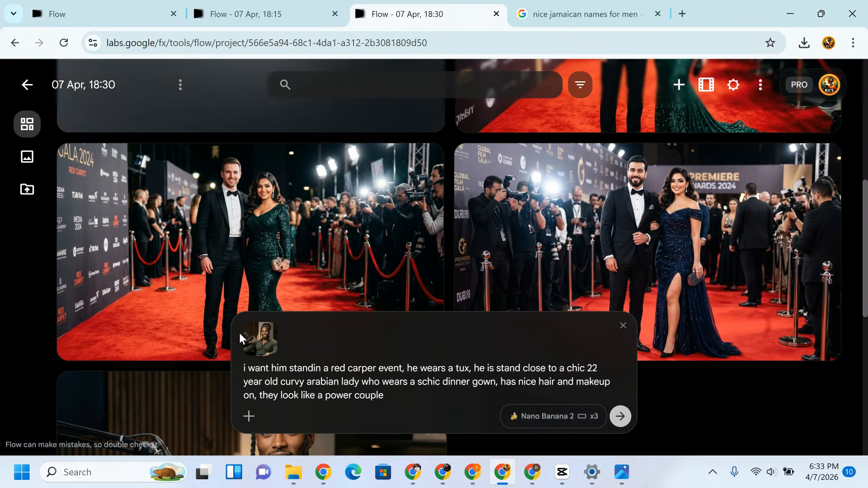
{"action": "mouse_move", "coordinate": [275, 343]}
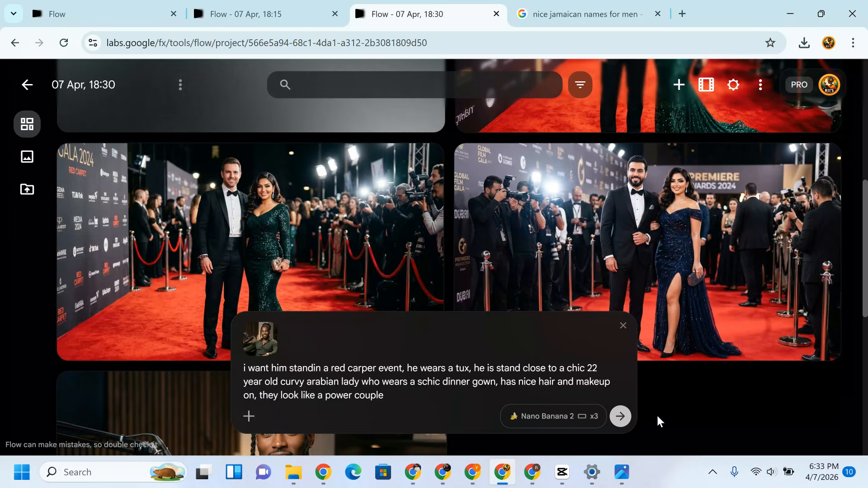
{"action": "left_click", "coordinate": [621, 418]}
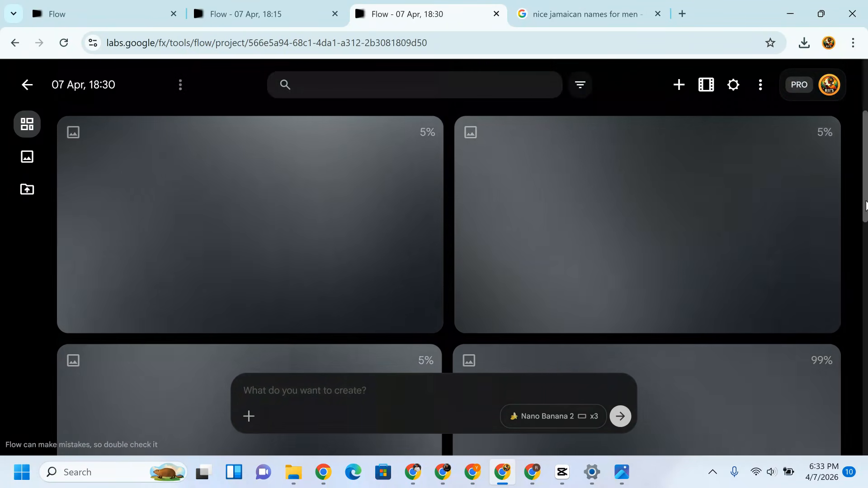
Delete the three earlier red carpet images that show a different man from the podcast host
{"action": "scroll", "coordinate": [865, 264], "scroll_direction": "down", "scroll_amount": 5}
{"action": "scroll", "coordinate": [865, 264], "scroll_direction": "down", "scroll_amount": 5}
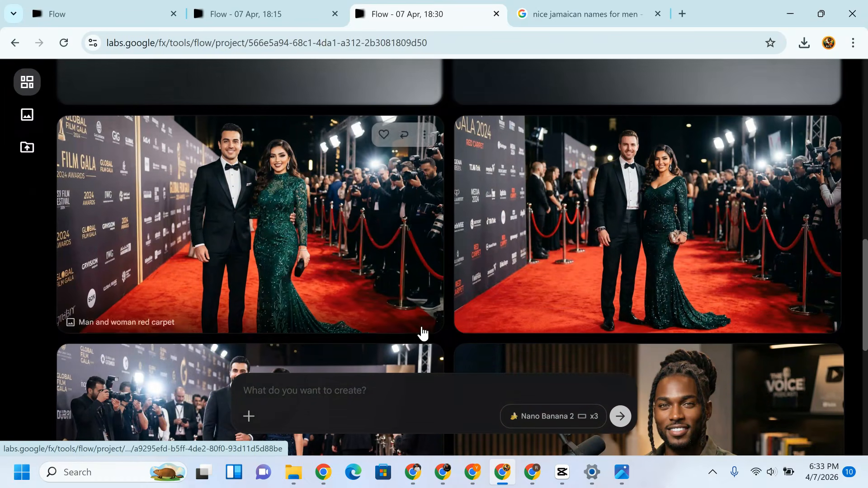
{"action": "left_click", "coordinate": [424, 134]}
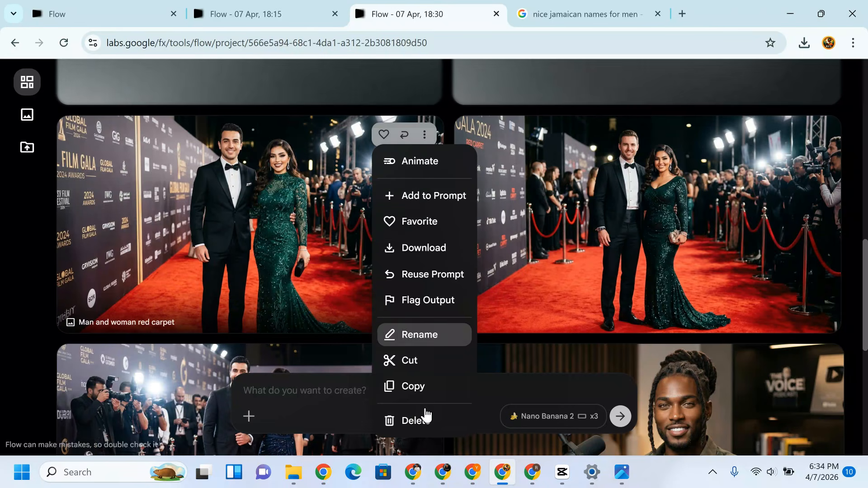
{"action": "left_click", "coordinate": [420, 425]}
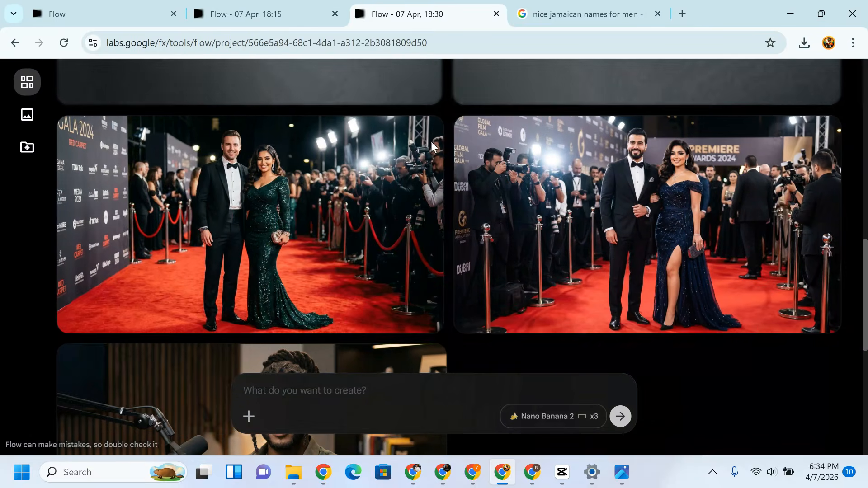
{"action": "left_click", "coordinate": [424, 134]}
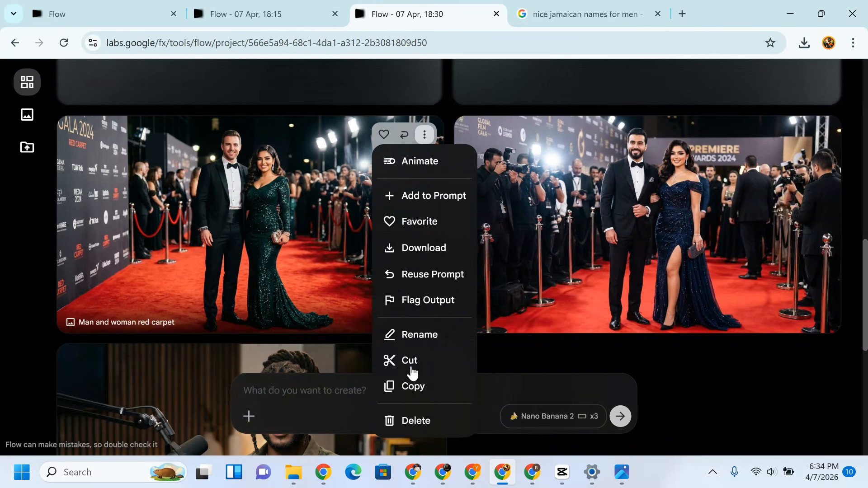
{"action": "left_click", "coordinate": [428, 422]}
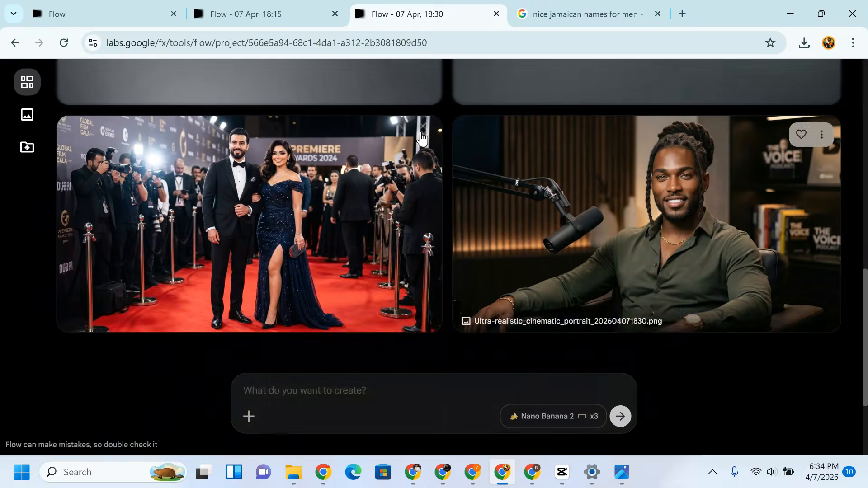
{"action": "left_click", "coordinate": [422, 134]}
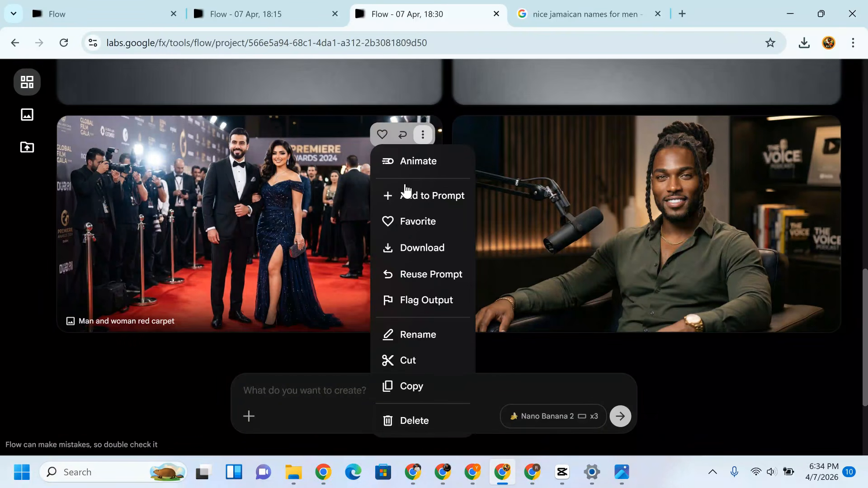
{"action": "left_click", "coordinate": [414, 422]}
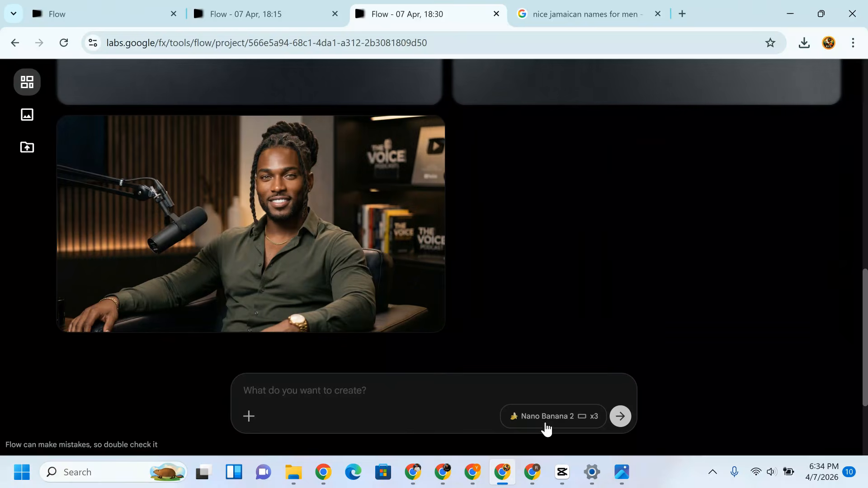
Set the image generation to two outputs (x2) per prompt with Nano Banana 2
{"action": "left_click", "coordinate": [586, 415]}
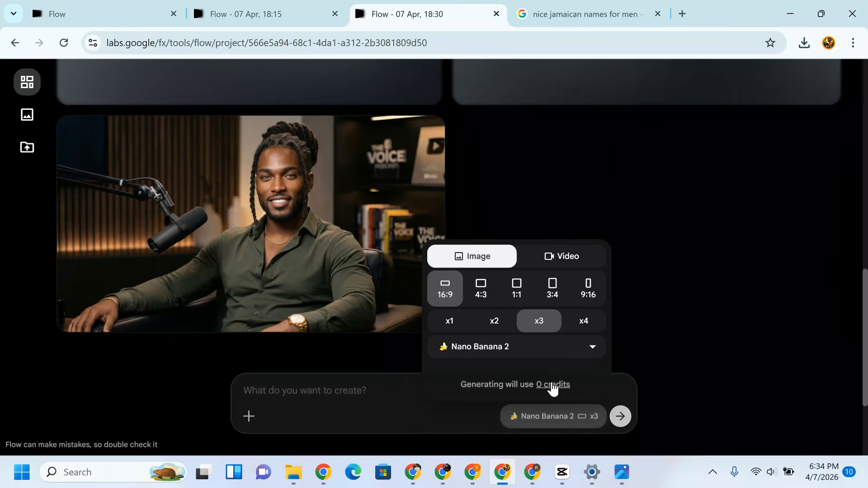
{"action": "left_click", "coordinate": [489, 324]}
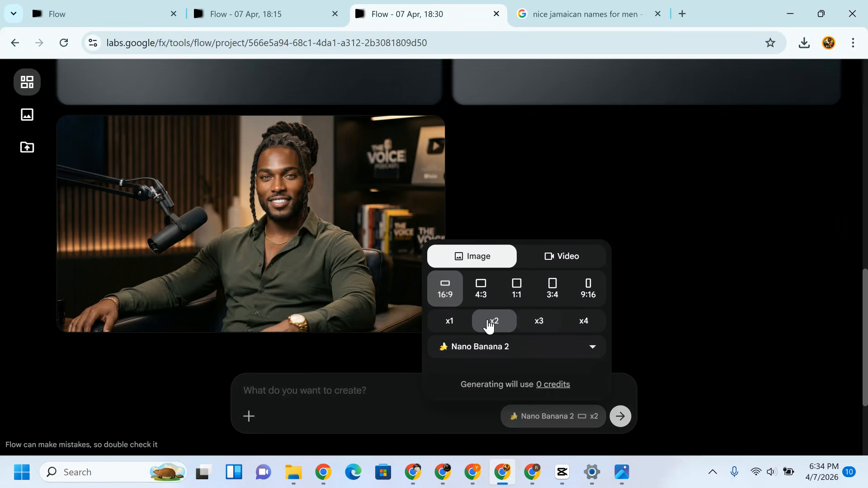
{"action": "left_click", "coordinate": [302, 384]}
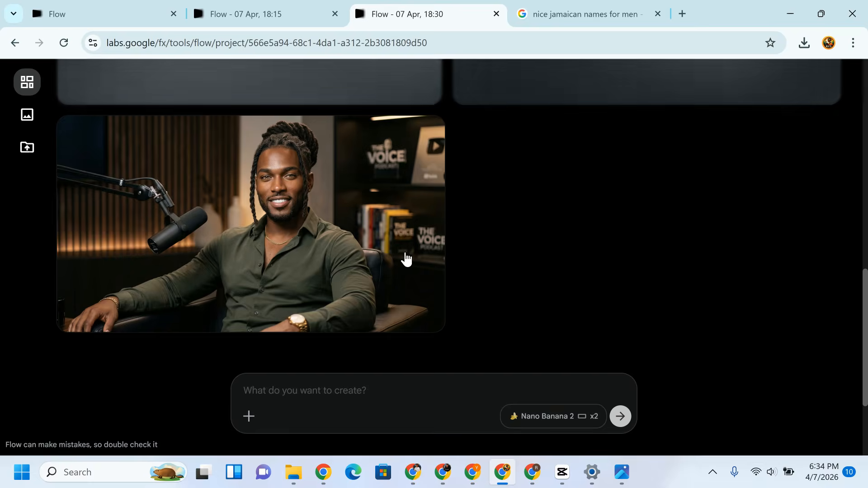
Switch to the 07 Apr, 18:15 project and animate the portrait with THE VOICE sign in the background
{"action": "left_click", "coordinate": [271, 4]}
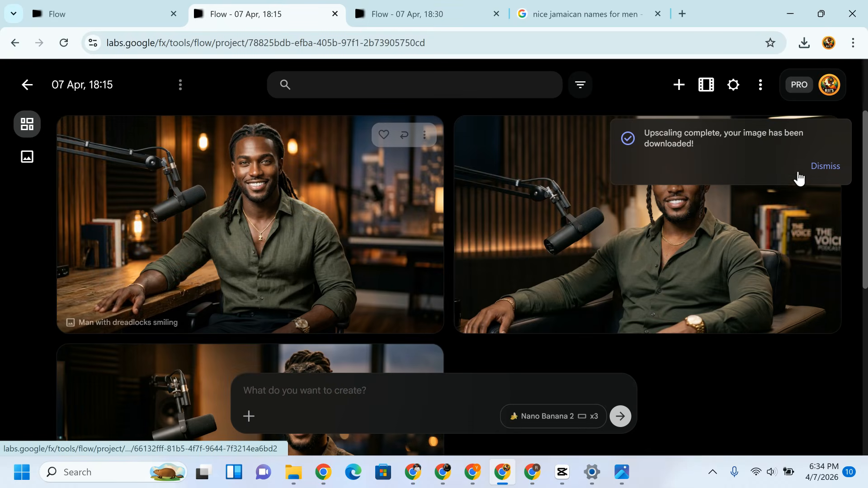
{"action": "left_click", "coordinate": [825, 166]}
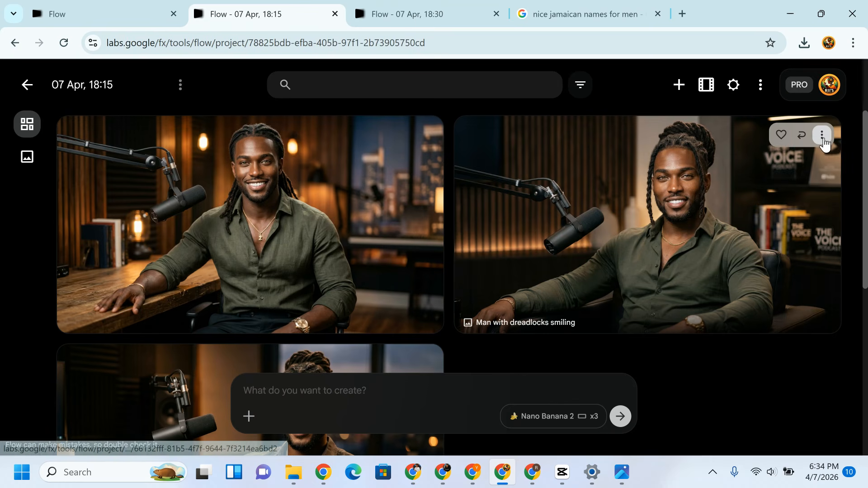
{"action": "left_click", "coordinate": [821, 134]}
{"action": "left_click", "coordinate": [796, 174]}
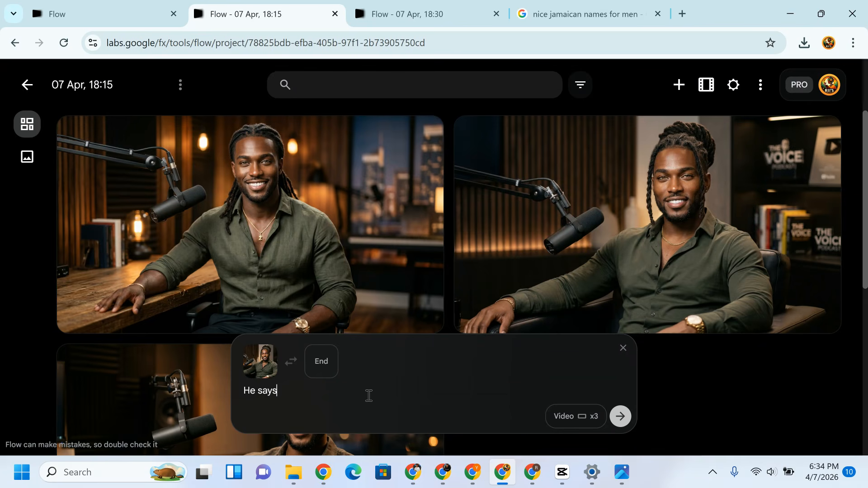
Enter "He says: A real man is not loud... he's disciplined. He wakes up when he doesn't feel like it, works when nobody's watching." and set x1 output
{"action": "type", "text": "i want him standin a red carper event, he wears a tux, he is stand close to a chic 22 year old curvy arabian lady who wears a schic dinner gown, has nice hair and makeup on, they look like a power couple"}
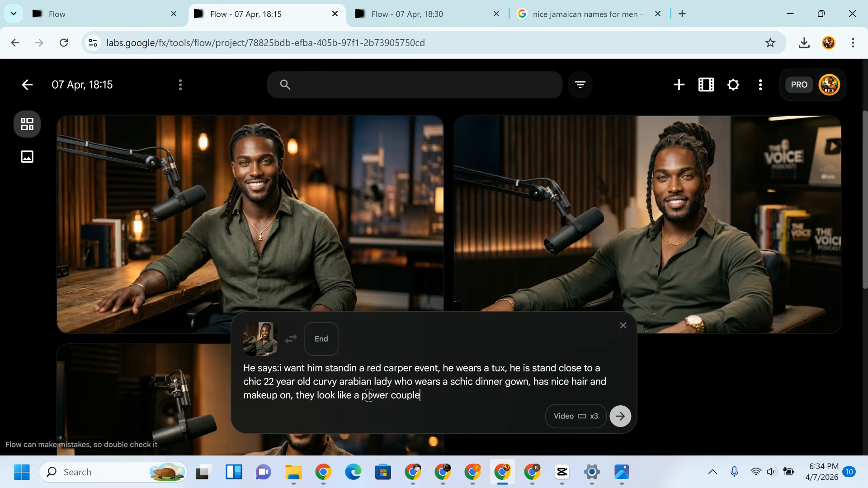
{"action": "key", "text": "ctrl+z"}
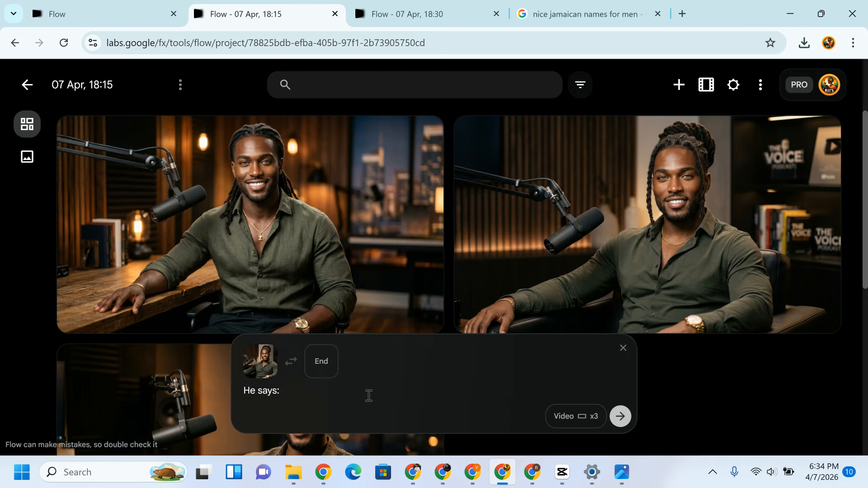
{"action": "key", "text": "super+v"}
{"action": "left_click", "coordinate": [393, 282]}
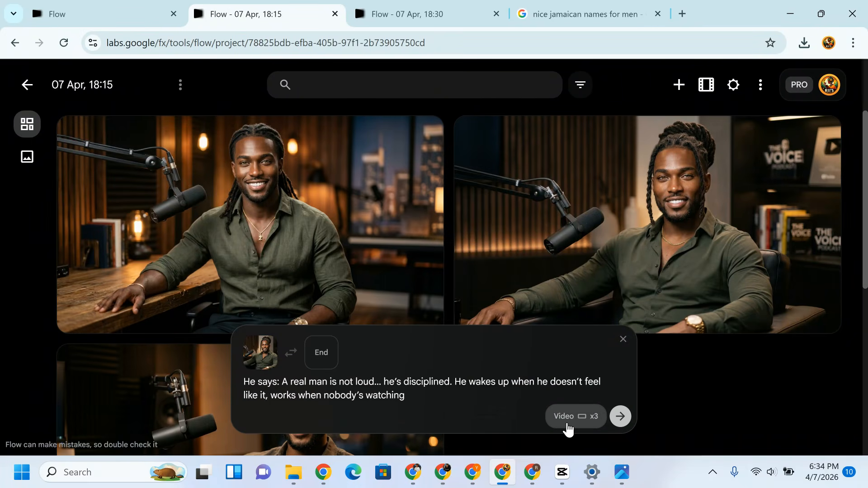
{"action": "left_click", "coordinate": [568, 429]}
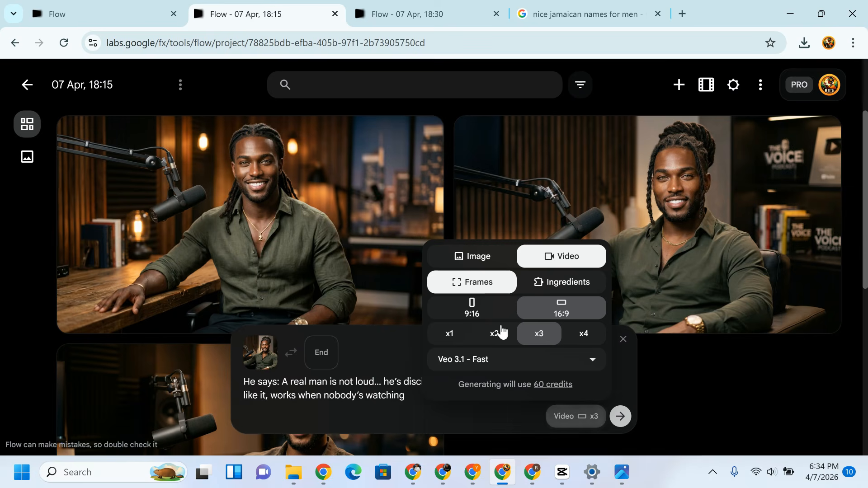
{"action": "left_click", "coordinate": [405, 398]}
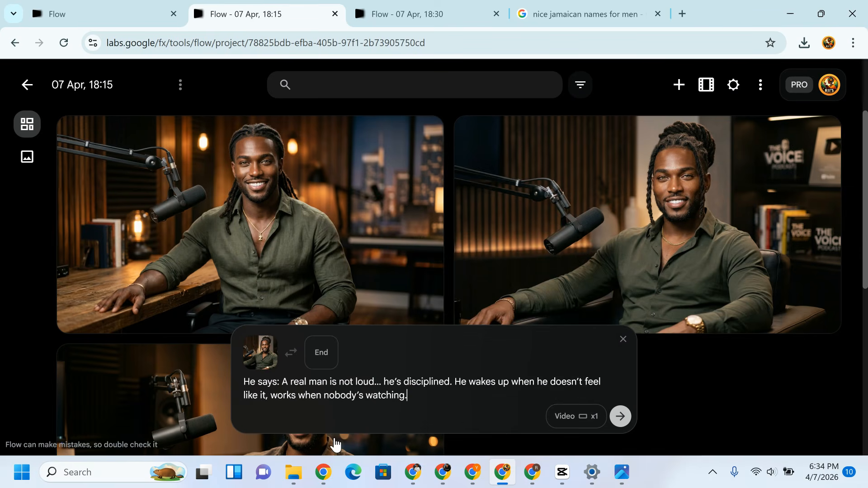
Switch to the ChatGPT conversation and copy the full voice generation prompt, from "A deep, smooth, attractive male voice" to "podcast-quality audio presence."
{"action": "mouse_move", "coordinate": [321, 482]}
{"action": "left_click", "coordinate": [270, 385]}
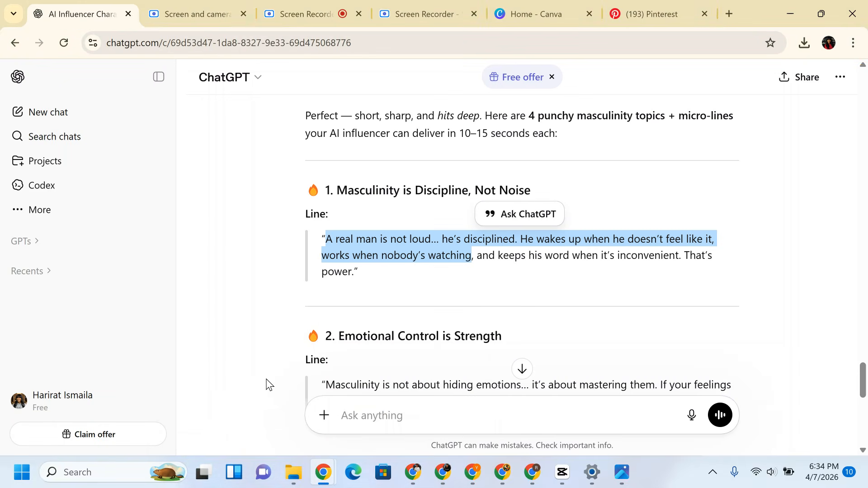
{"action": "scroll", "coordinate": [524, 306], "scroll_direction": "up", "scroll_amount": 15}
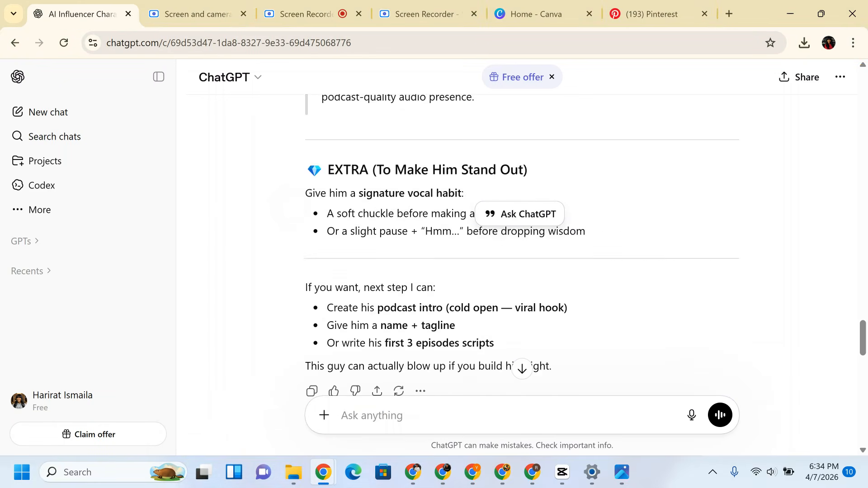
{"action": "scroll", "coordinate": [522, 226], "scroll_direction": "up", "scroll_amount": 8}
{"action": "scroll", "coordinate": [521, 226], "scroll_direction": "down", "scroll_amount": 8}
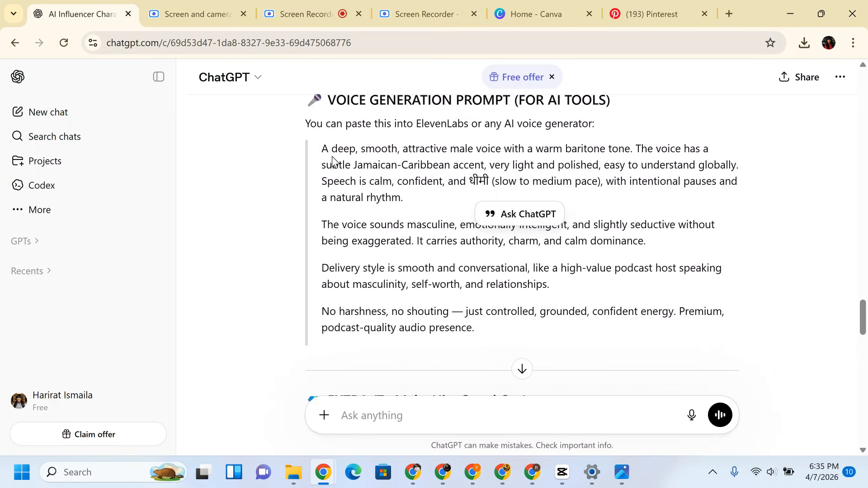
{"action": "left_click_drag", "start_coordinate": [318, 148], "coordinate": [650, 332]}
{"action": "key", "text": "ctrl+c"}
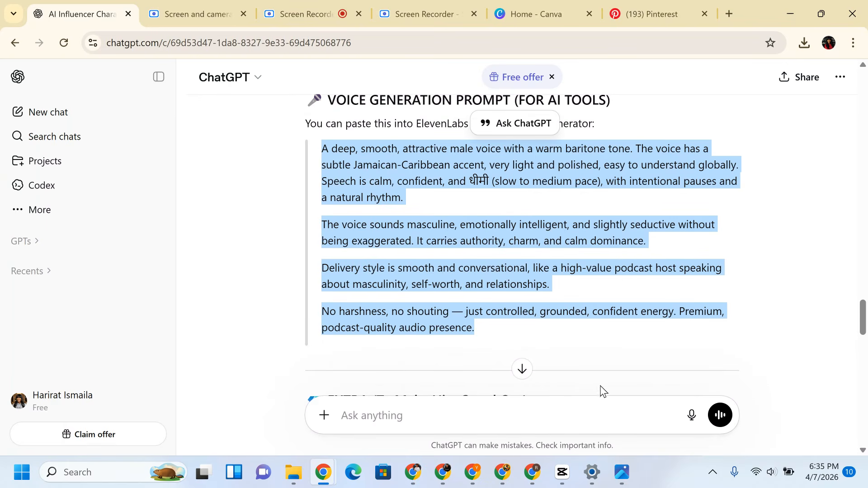
Back in Flow, append "STICK WITH THIS VOICE TONE:" and the copied voice description to the video prompt, and generate the video
{"action": "left_click", "coordinate": [501, 472]}
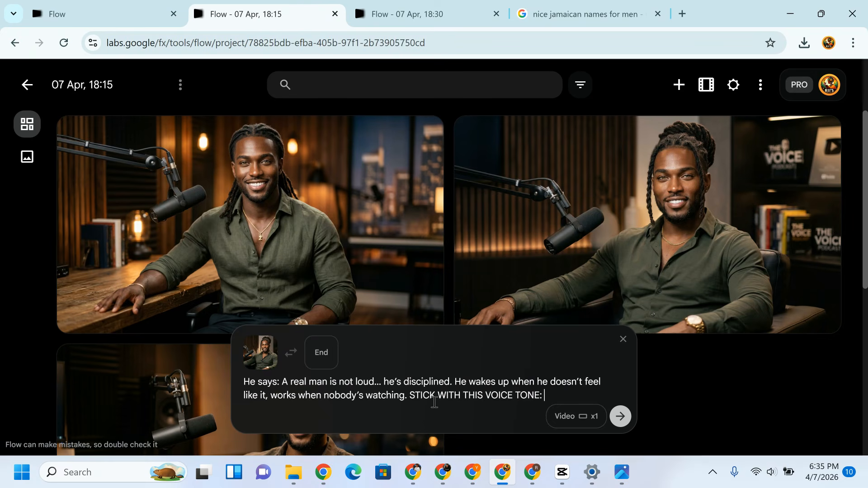
{"action": "key", "text": "ctrl+v"}
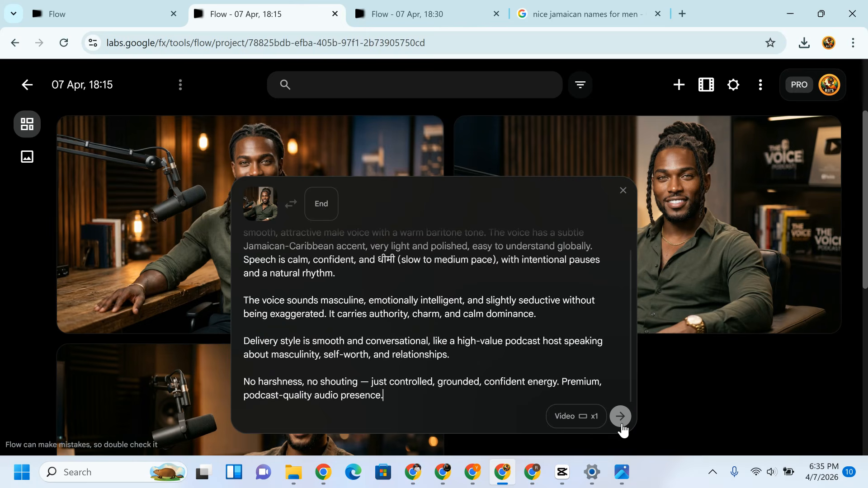
{"action": "left_click", "coordinate": [621, 424]}
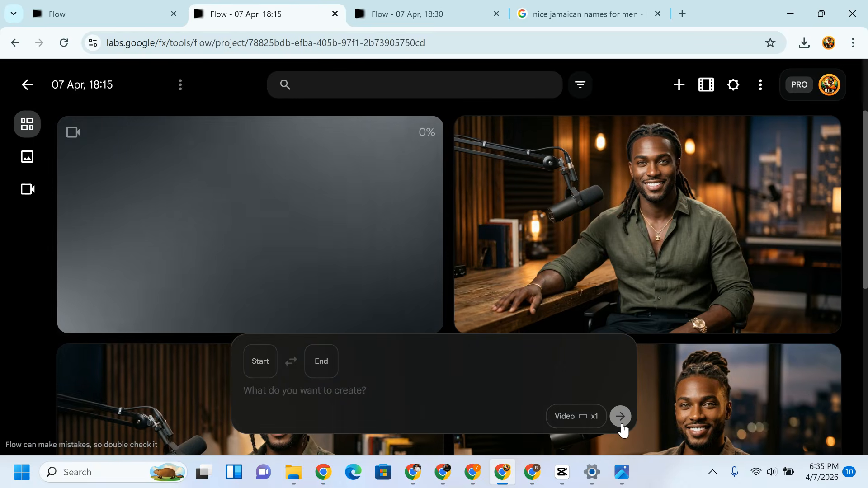
Review the newly generated red carpet images of the podcast host and his partner in the 07 Apr, 18:30 project
{"action": "left_click", "coordinate": [460, 6]}
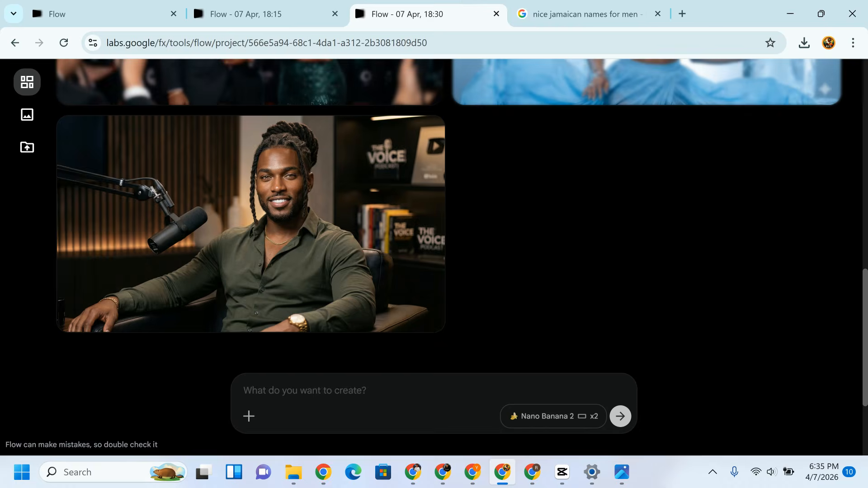
{"action": "scroll", "coordinate": [434, 226], "scroll_direction": "up", "scroll_amount": 6}
{"action": "scroll", "coordinate": [434, 253], "scroll_direction": "up", "scroll_amount": 4}
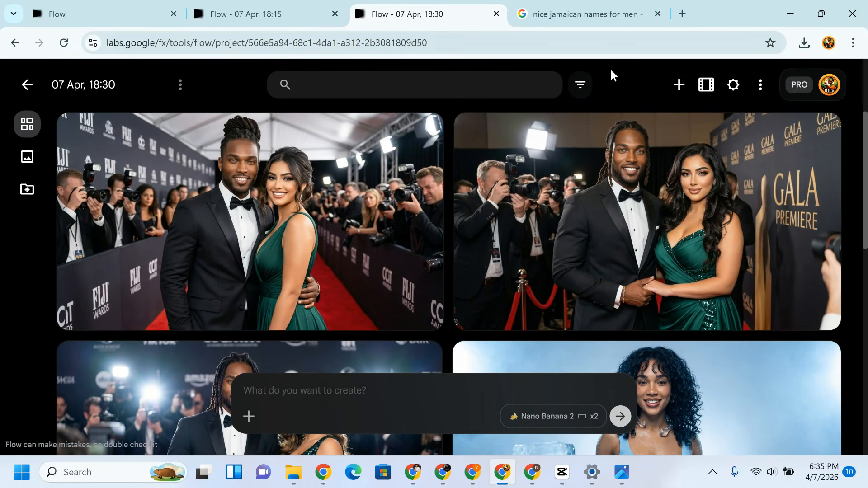
{"action": "scroll", "coordinate": [691, 186], "scroll_direction": "down", "scroll_amount": 3}
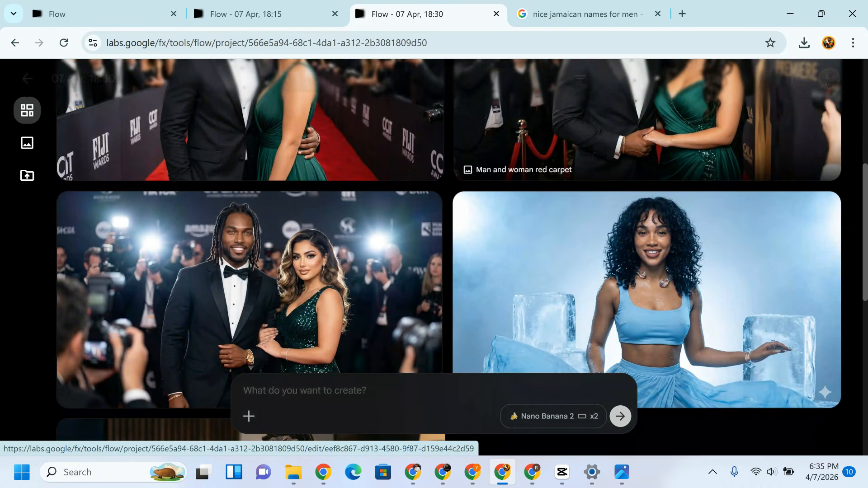
{"action": "scroll", "coordinate": [692, 217], "scroll_direction": "up", "scroll_amount": 3}
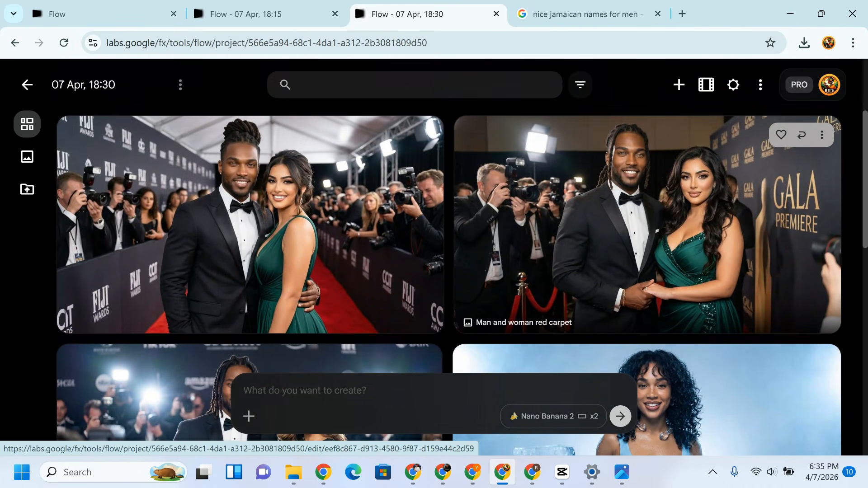
Download the Gala Premiere red carpet image of the couple in 1K original size
{"action": "scroll", "coordinate": [647, 225], "scroll_direction": "down", "scroll_amount": 1}
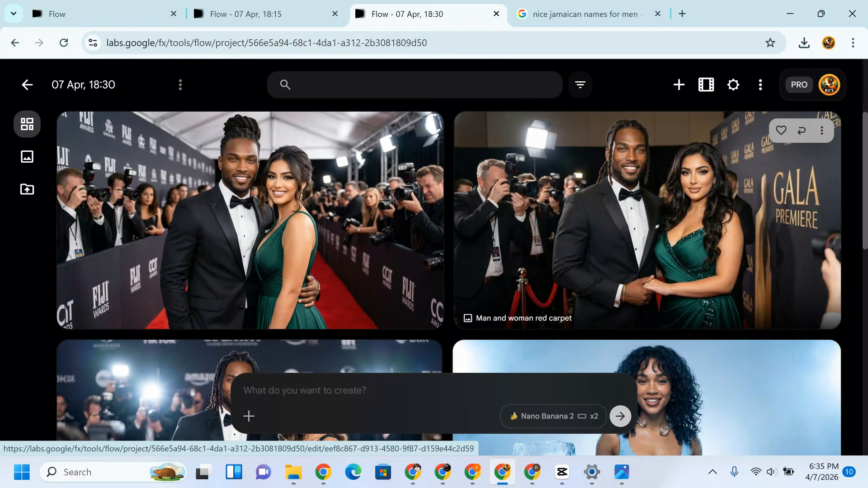
{"action": "scroll", "coordinate": [647, 225], "scroll_direction": "down", "scroll_amount": 3}
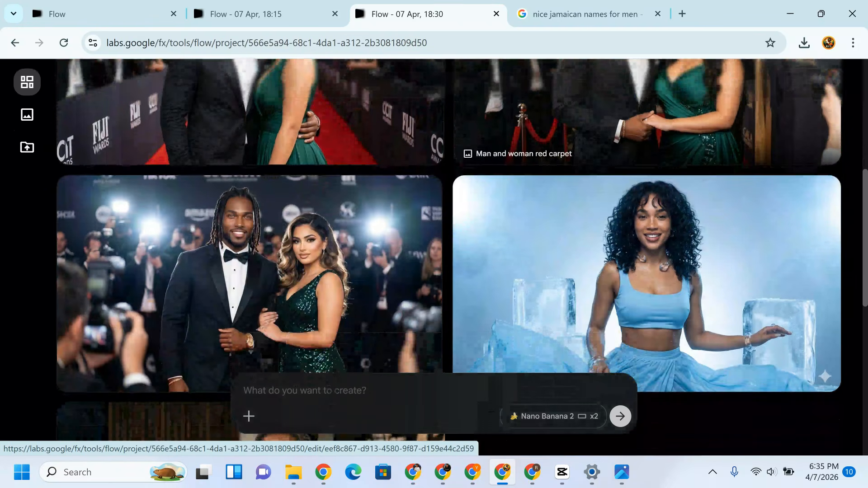
{"action": "scroll", "coordinate": [647, 224], "scroll_direction": "down", "scroll_amount": 4}
{"action": "scroll", "coordinate": [647, 224], "scroll_direction": "up", "scroll_amount": 4}
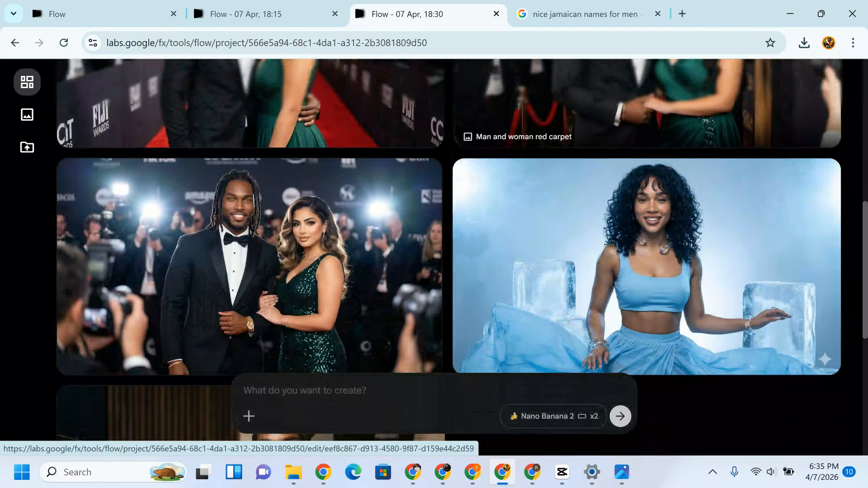
{"action": "scroll", "coordinate": [647, 225], "scroll_direction": "up", "scroll_amount": 4}
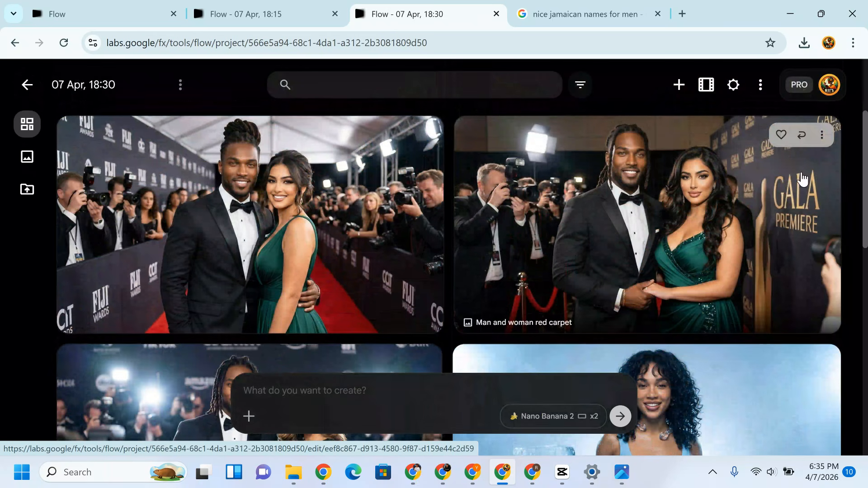
{"action": "left_click", "coordinate": [825, 139]}
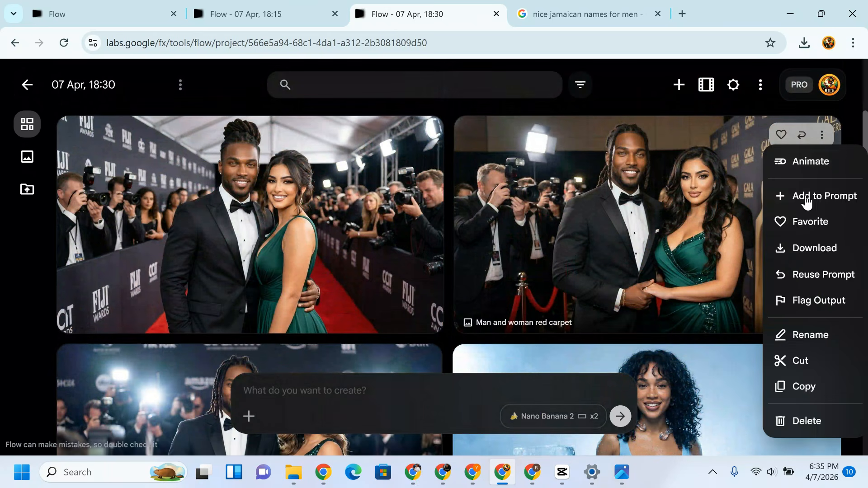
{"action": "mouse_move", "coordinate": [818, 251]}
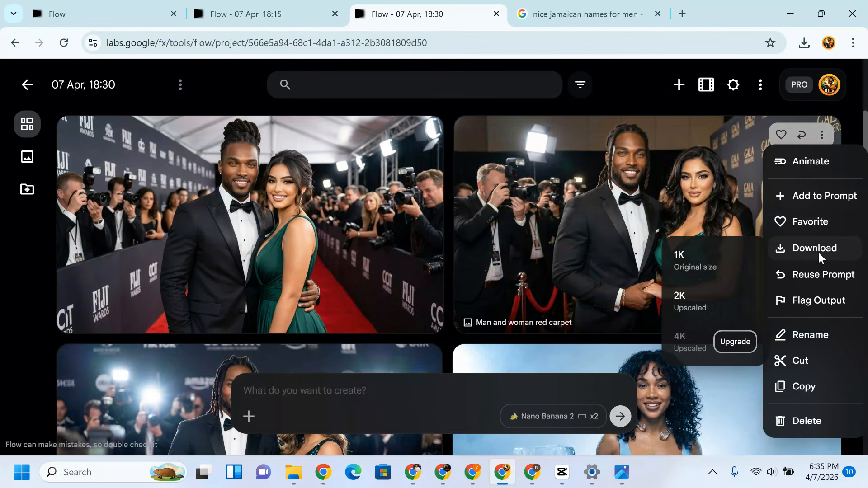
{"action": "left_click", "coordinate": [692, 272]}
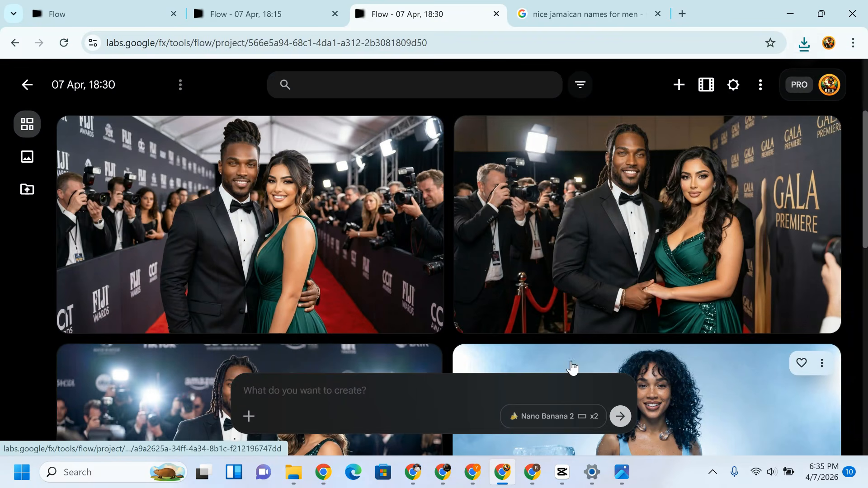
Add the podcast host portrait and the Gemini_Generated_Image of the woman in blue as reference images for the new prompt
{"action": "left_click", "coordinate": [249, 415]}
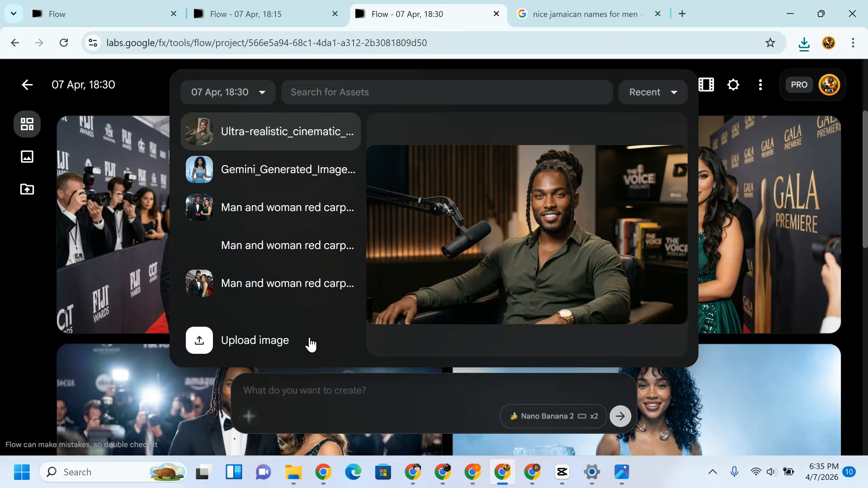
{"action": "left_click", "coordinate": [280, 152]}
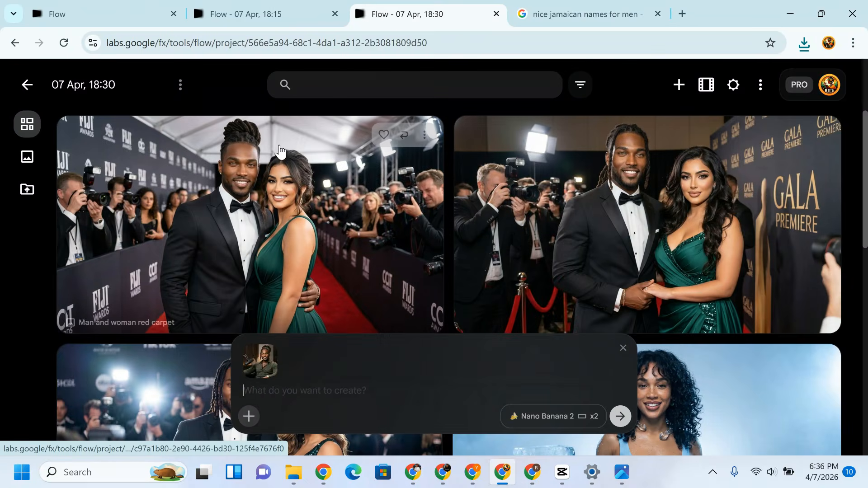
{"action": "left_click", "coordinate": [250, 415]}
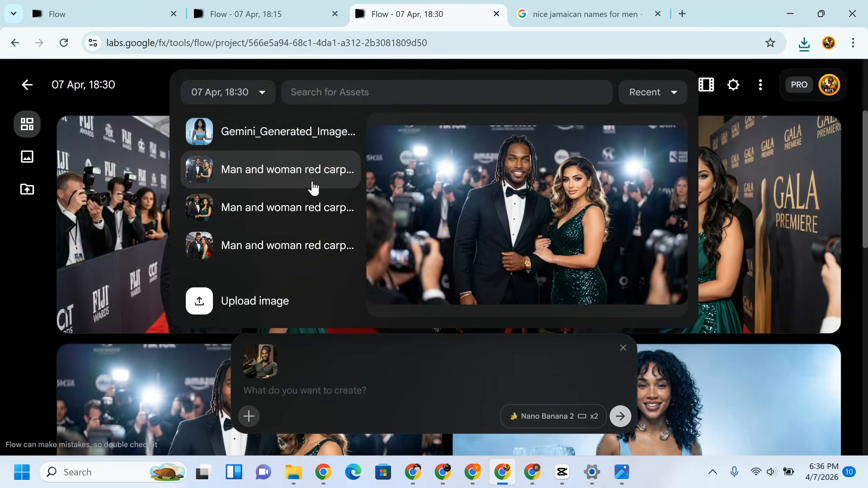
{"action": "left_click", "coordinate": [309, 135]}
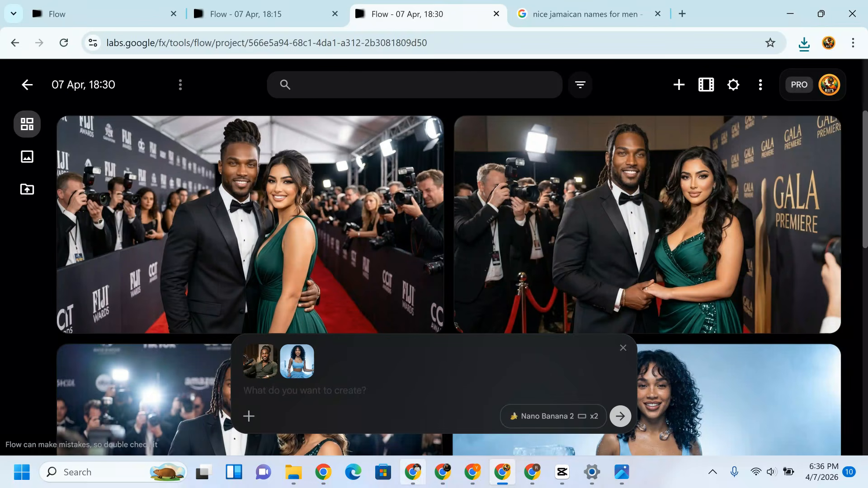
Switch to ChatGPT and send a dictated request for a romantic couple prompt with chic, modern outfits, a lovey-dovey pose and a setting
{"action": "mouse_move", "coordinate": [325, 474]}
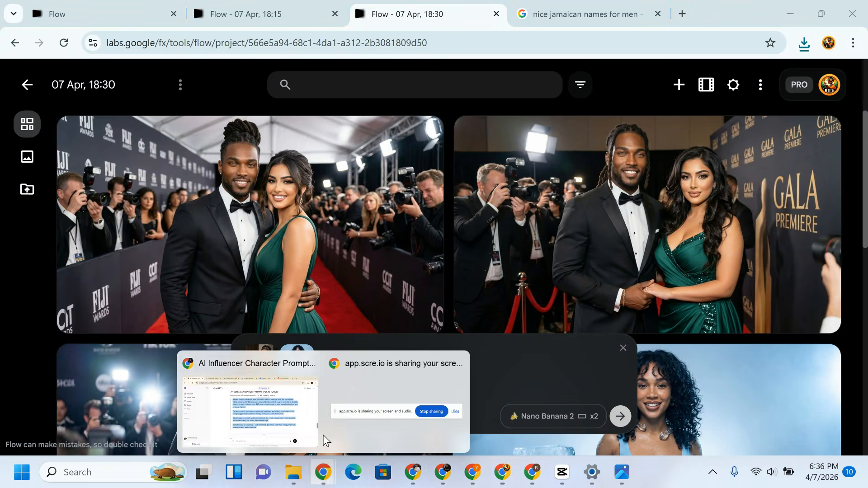
{"action": "left_click", "coordinate": [289, 400]}
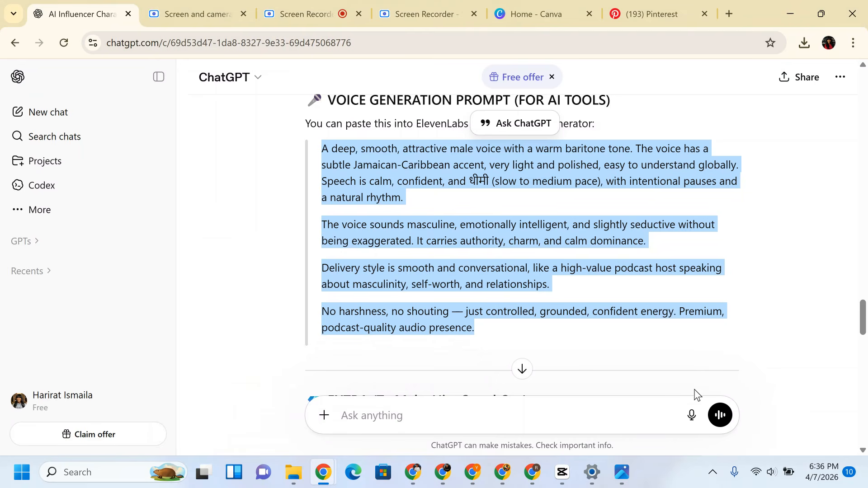
{"action": "left_click", "coordinate": [692, 417]}
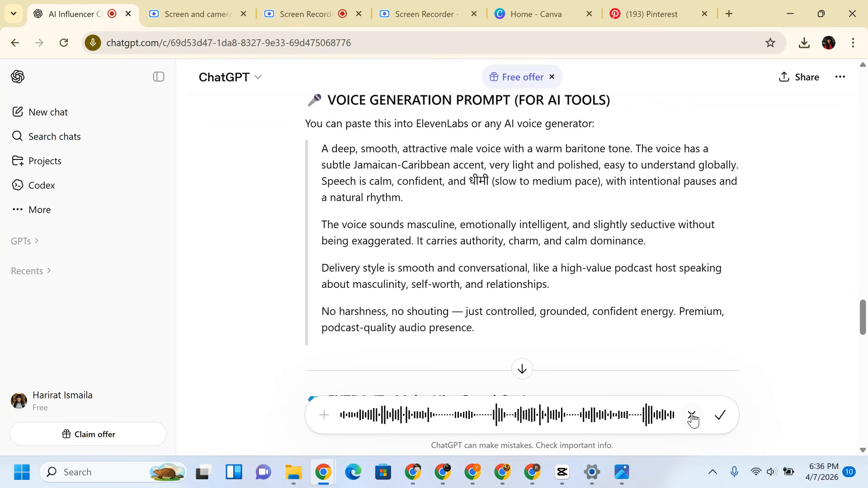
{"action": "left_click", "coordinate": [720, 415]}
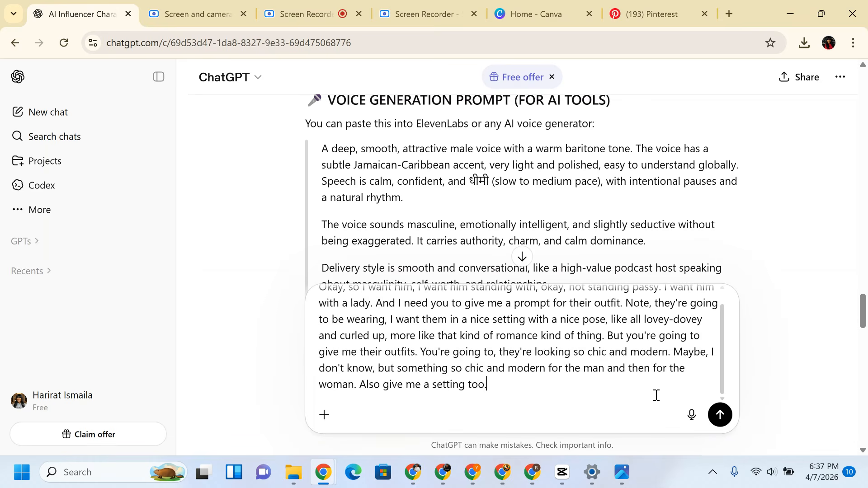
{"action": "key", "text": "Return"}
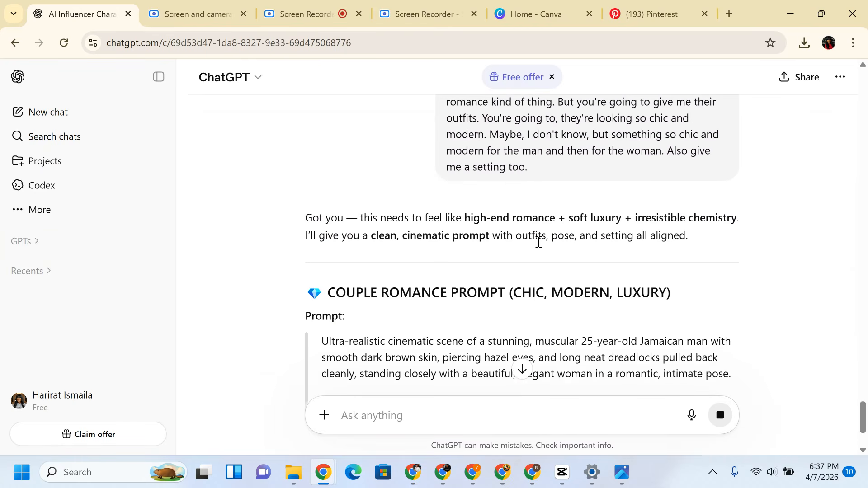
Copy the couple romance prompt from the man's outfit description through "premium editorial style."
{"action": "scroll", "coordinate": [538, 240], "scroll_direction": "down", "scroll_amount": 1}
{"action": "scroll", "coordinate": [535, 172], "scroll_direction": "down", "scroll_amount": 2}
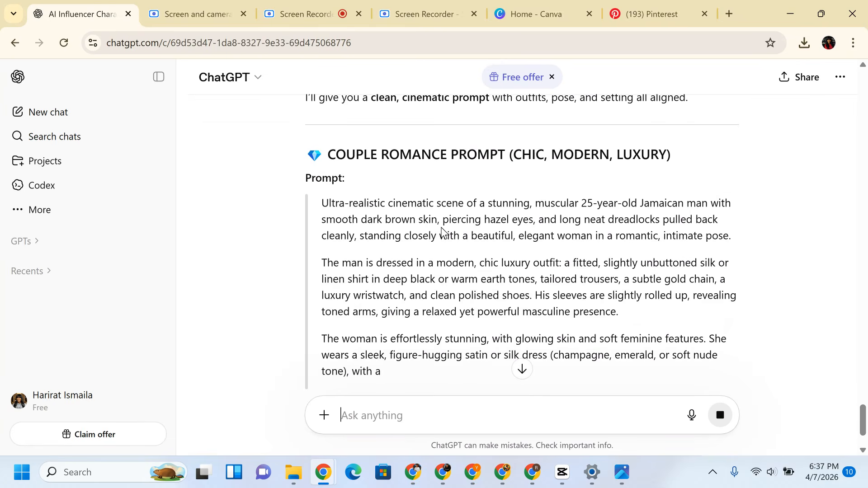
{"action": "scroll", "coordinate": [323, 165], "scroll_direction": "down", "scroll_amount": 2}
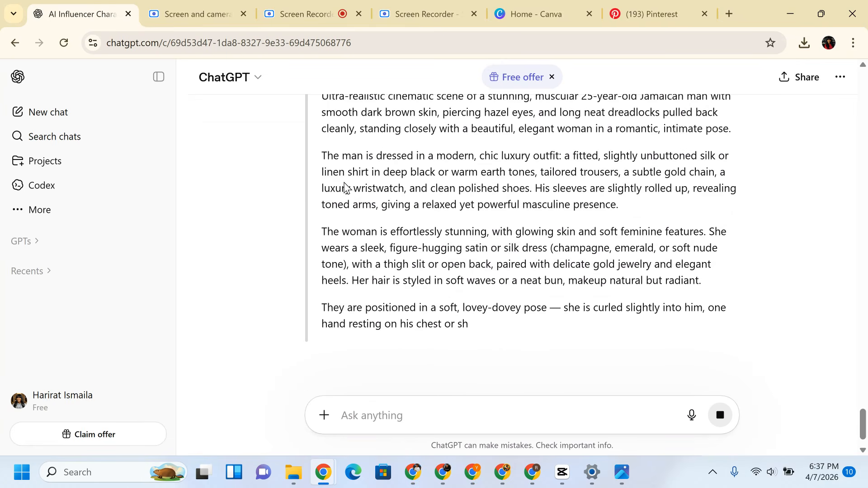
{"action": "left_click_drag", "start_coordinate": [322, 161], "coordinate": [641, 348]}
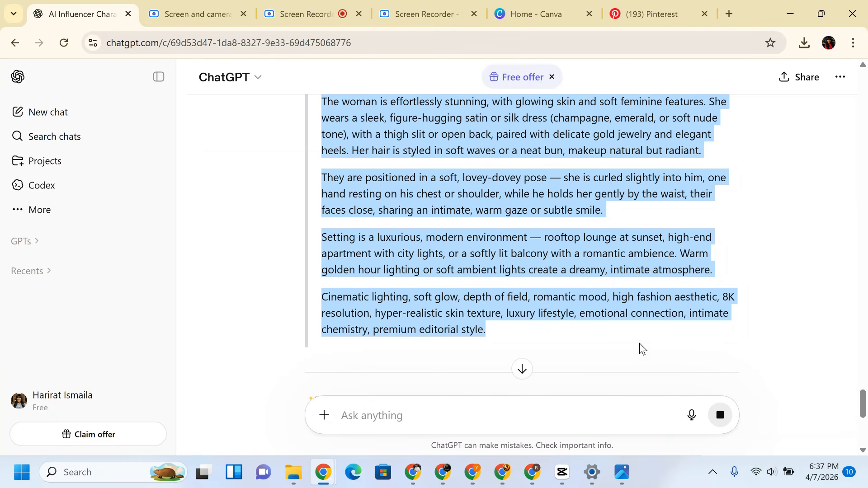
Back in Flow, paste the couple romance prompt beside the two reference images, set x1 output, and generate the image
{"action": "left_click", "coordinate": [507, 480]}
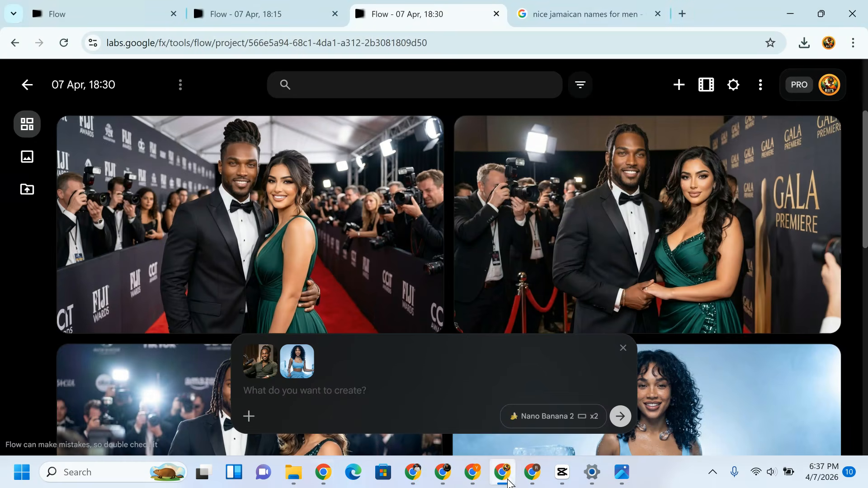
{"action": "left_click", "coordinate": [325, 392]}
{"action": "key", "text": "ctrl+v"}
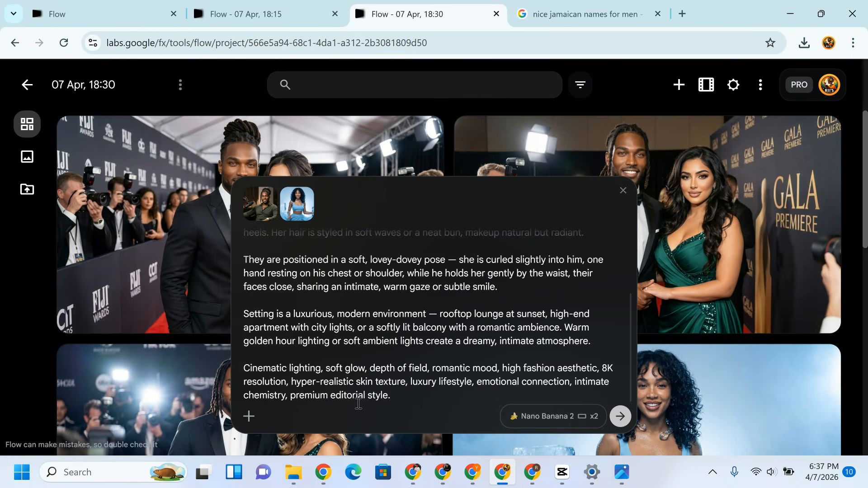
{"action": "left_click", "coordinate": [515, 417]}
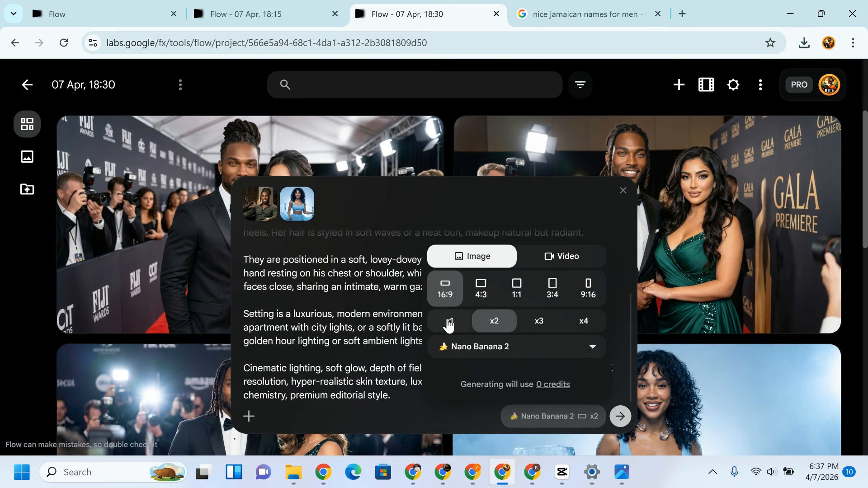
{"action": "left_click", "coordinate": [449, 322]}
{"action": "left_click", "coordinate": [617, 427]}
{"action": "left_click", "coordinate": [621, 425]}
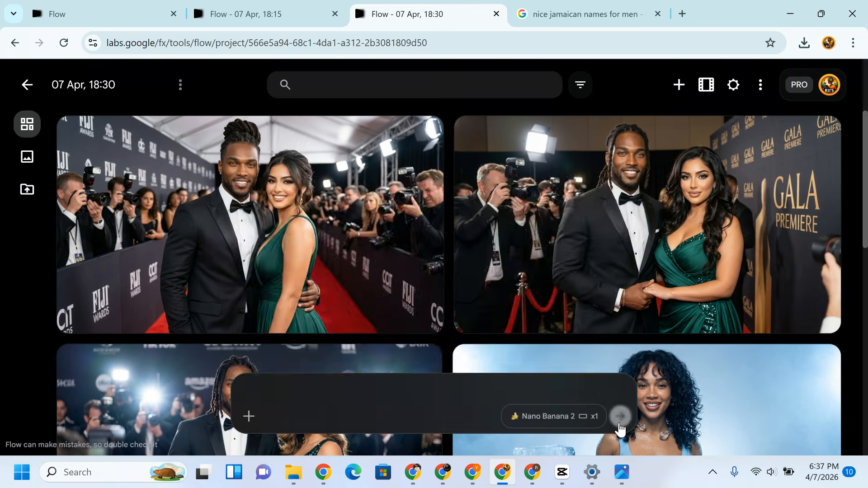
Play the podcast host's video in the 07 Apr, 18:15 project with the system volume raised to 73, and pause it partway
{"action": "left_click", "coordinate": [291, 7]}
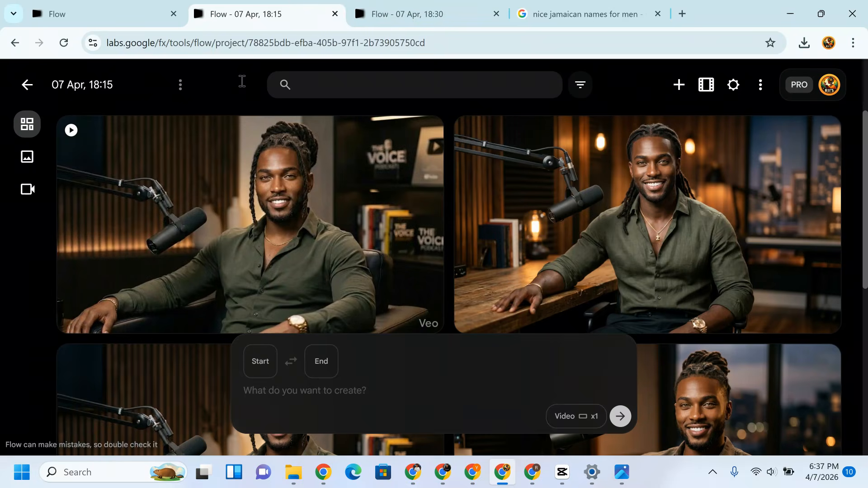
{"action": "left_click", "coordinate": [206, 211]}
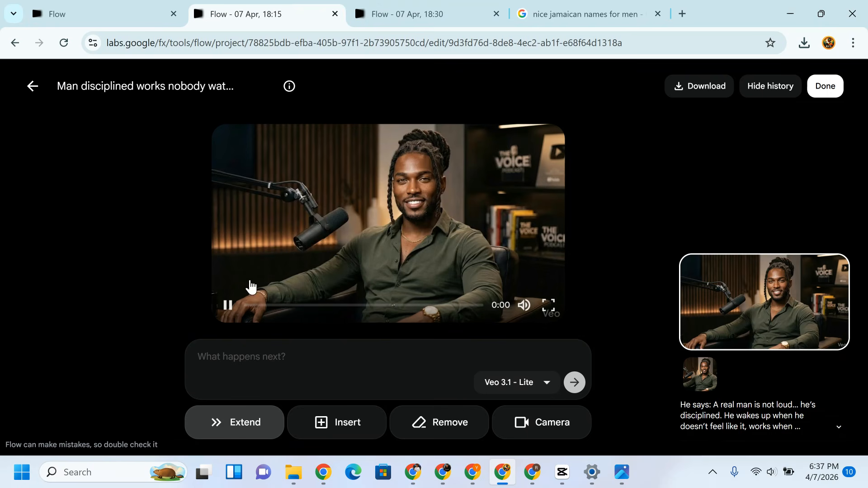
{"action": "left_click", "coordinate": [774, 473]}
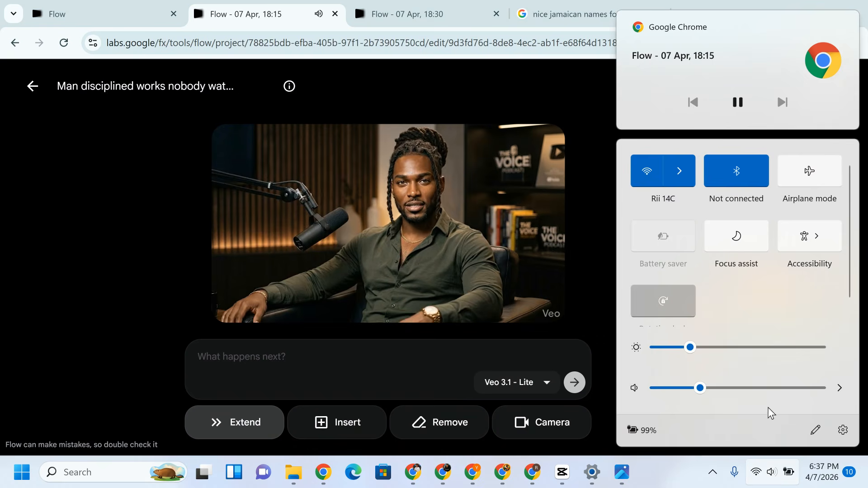
{"action": "left_click", "coordinate": [776, 388]}
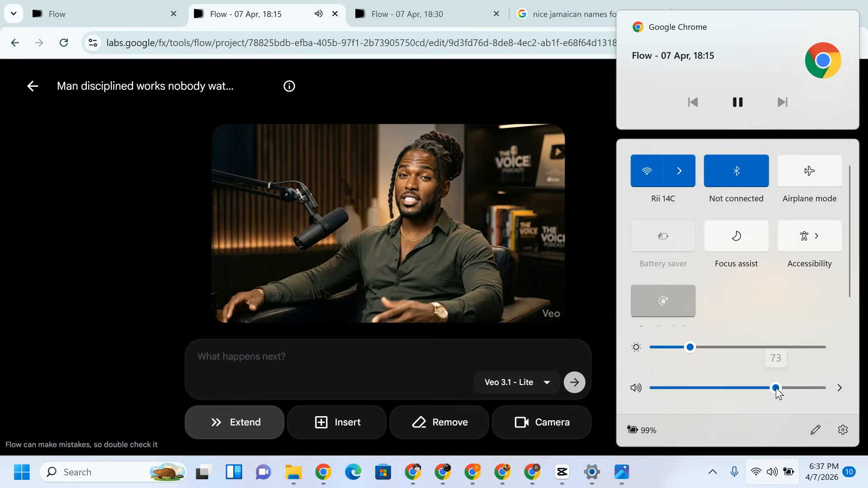
{"action": "left_click", "coordinate": [685, 474]}
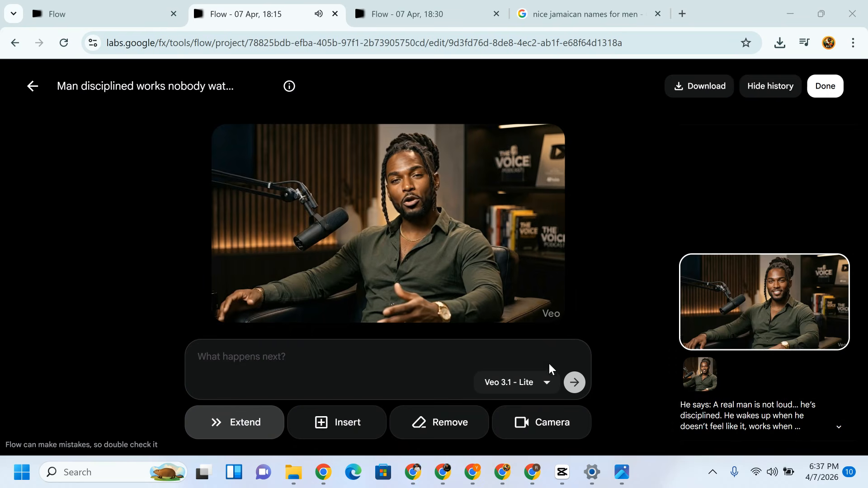
{"action": "mouse_move", "coordinate": [461, 287]}
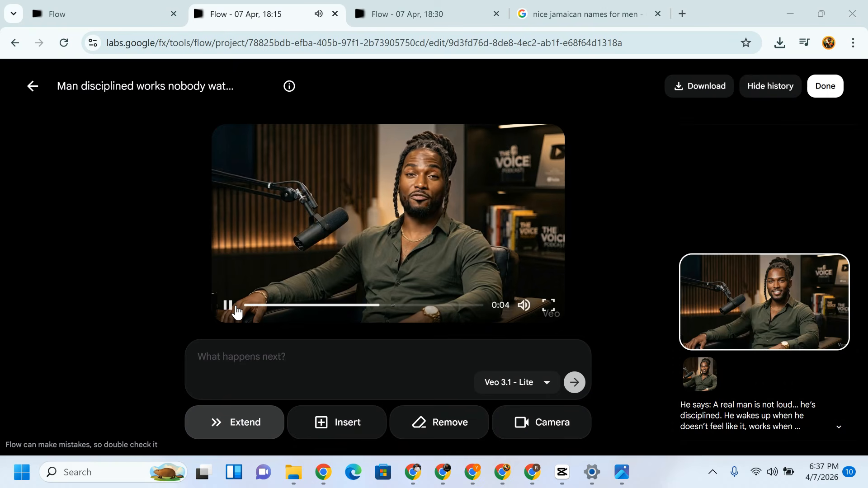
{"action": "left_click", "coordinate": [228, 306]}
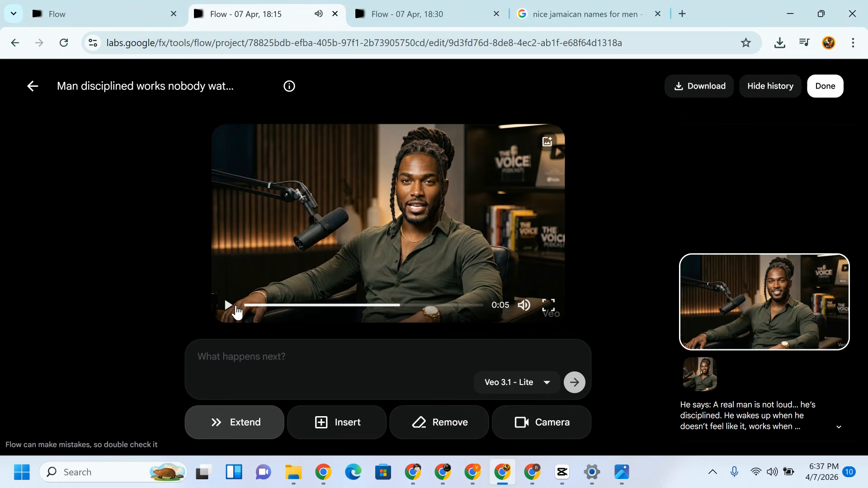
Set the video's extension model to Veo 3.1 - Fast and return to the project overview
{"action": "left_click", "coordinate": [540, 393]}
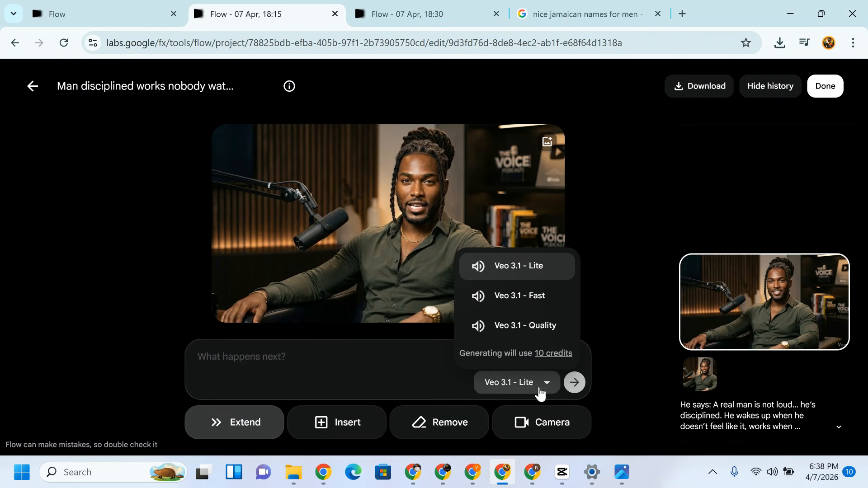
{"action": "left_click", "coordinate": [537, 301]}
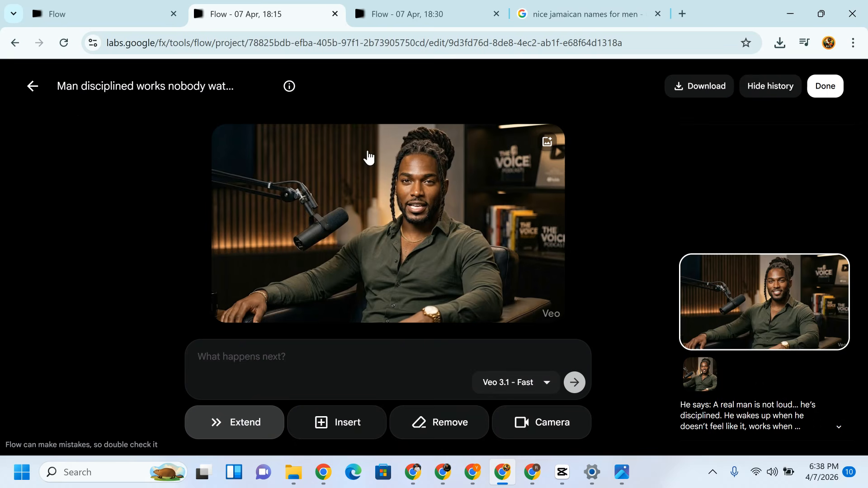
{"action": "left_click", "coordinate": [33, 87]}
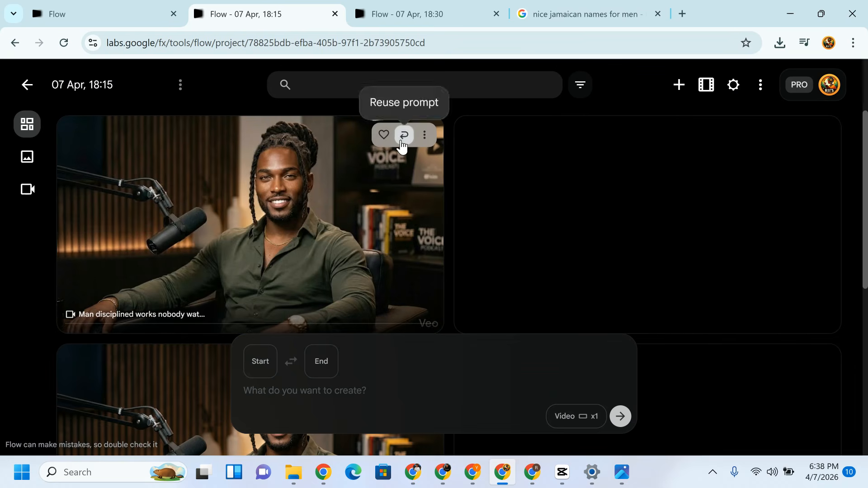
Reuse the podcast host video's prompt and reword its opening line to "A real man is not loud. He is disciplined."
{"action": "left_click", "coordinate": [403, 134]}
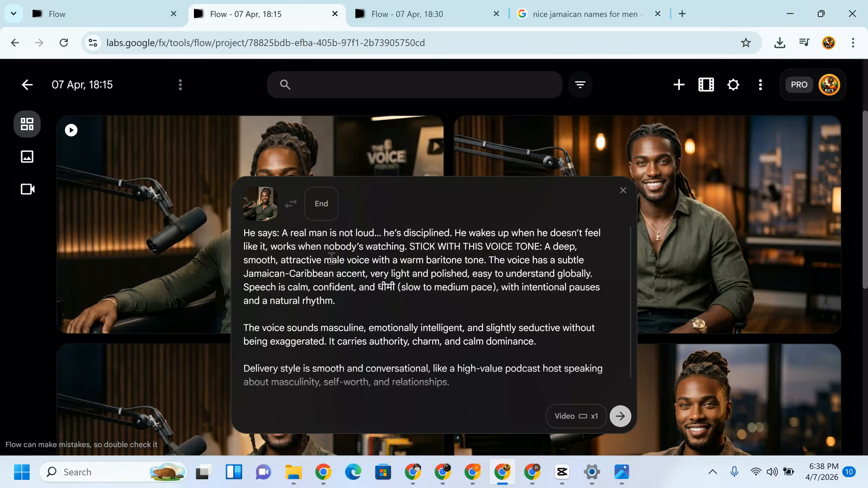
{"action": "left_click_drag", "start_coordinate": [375, 235], "coordinate": [402, 236]}
{"action": "key", "text": "BackSpace"}
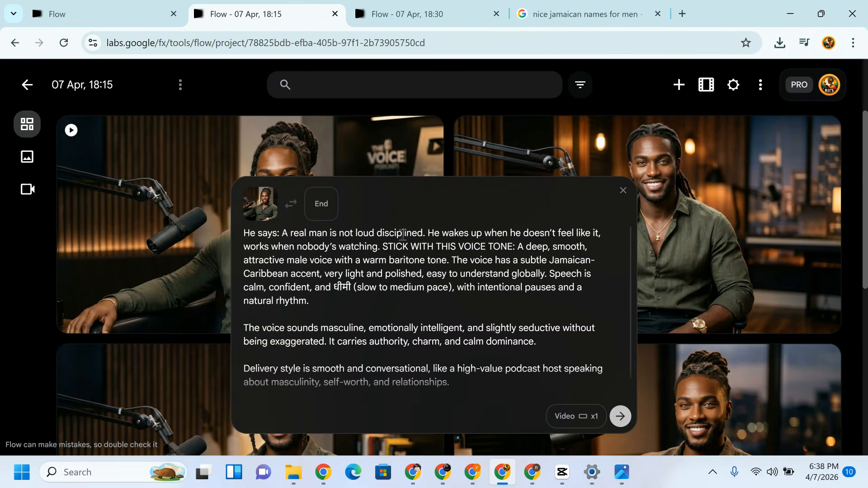
{"action": "type", "text": ". He is"}
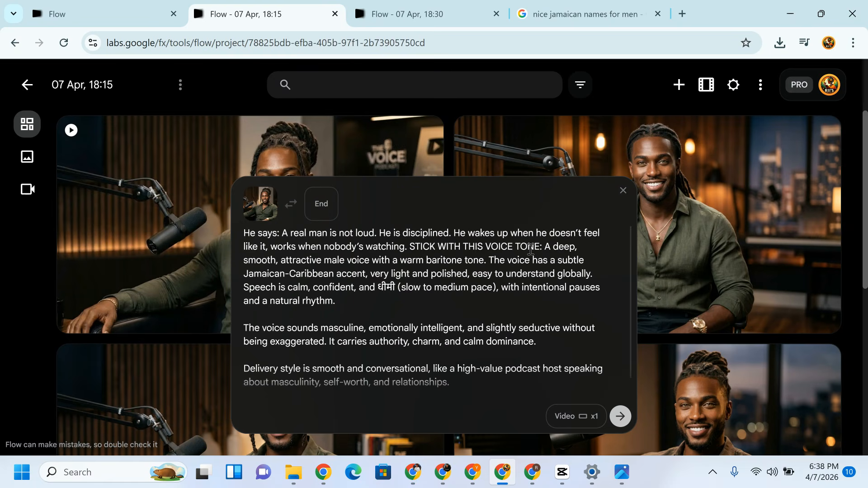
Change the next line to "He wakes up even when he doesn't feel like it and works when nobody's watching", and generate the video
{"action": "type", "text": "even"}
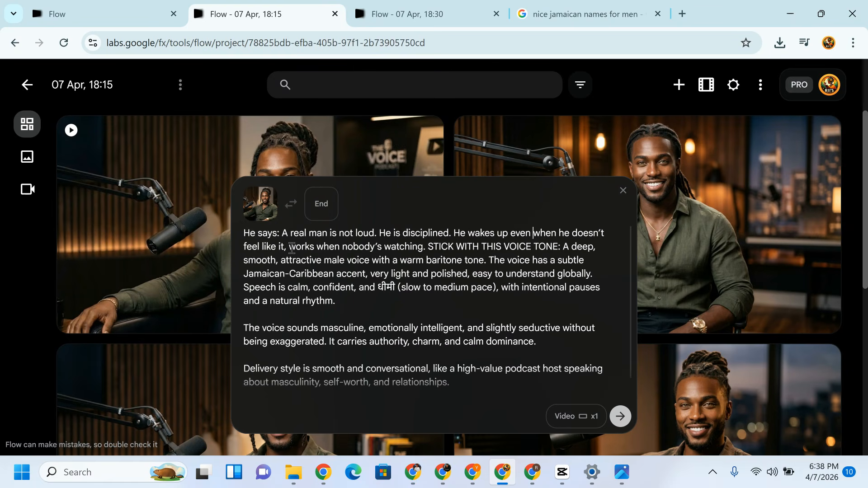
{"action": "left_click", "coordinate": [290, 246]}
{"action": "key", "text": "BackSpace"}
{"action": "key", "text": "BackSpace"}
{"action": "type", "text": "and"}
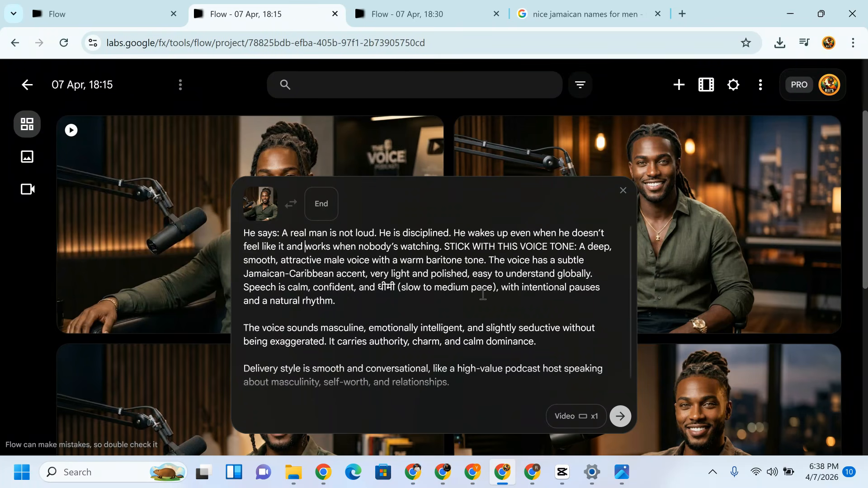
{"action": "left_click", "coordinate": [623, 420]}
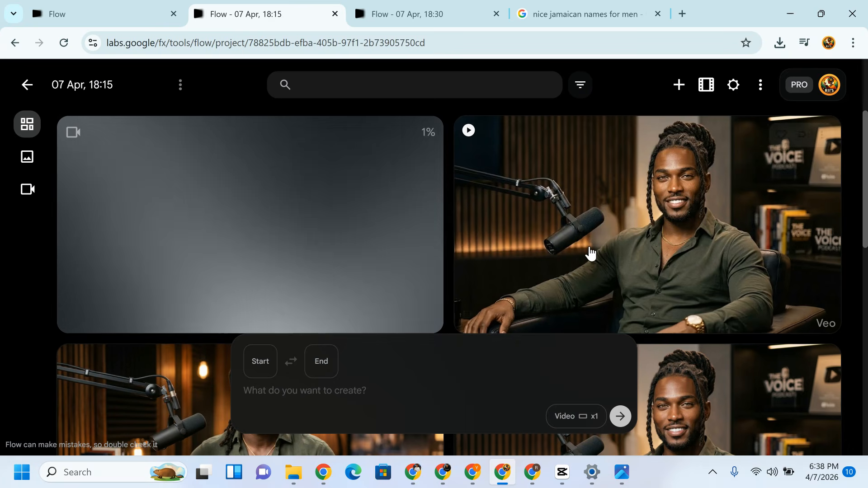
{"action": "mouse_move", "coordinate": [591, 253]}
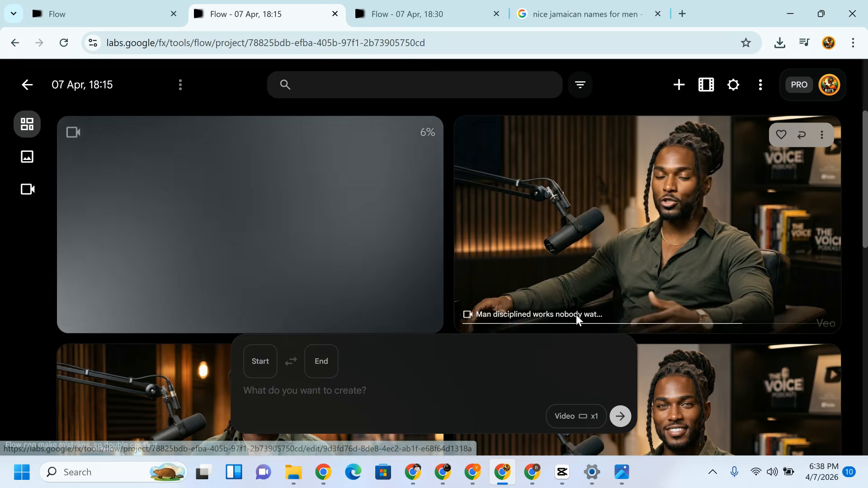
{"action": "mouse_move", "coordinate": [576, 314]}
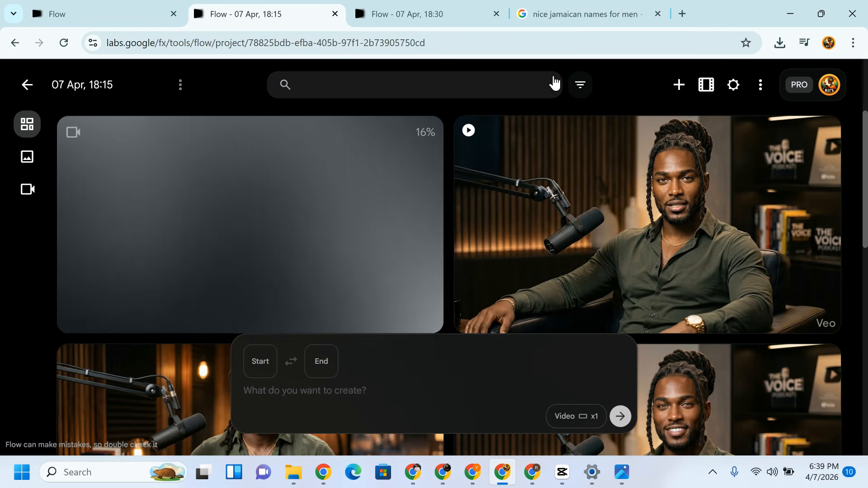
In the 07 Apr, 18:30 project, download the sunset balcony couple image at 1K original size
{"action": "left_click", "coordinate": [424, 8]}
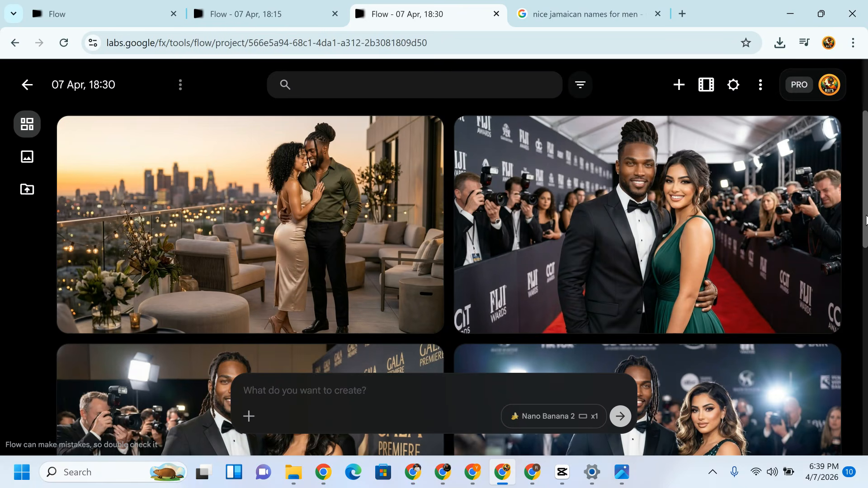
{"action": "right_click", "coordinate": [858, 284]}
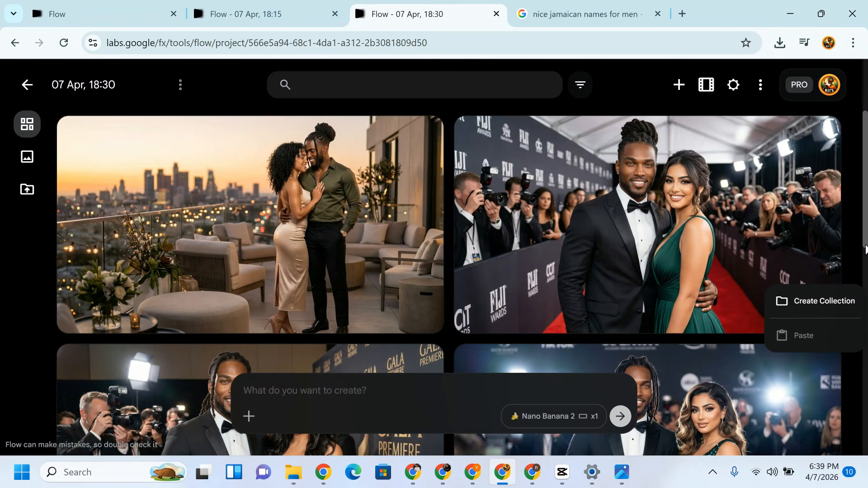
{"action": "left_click", "coordinate": [867, 309]}
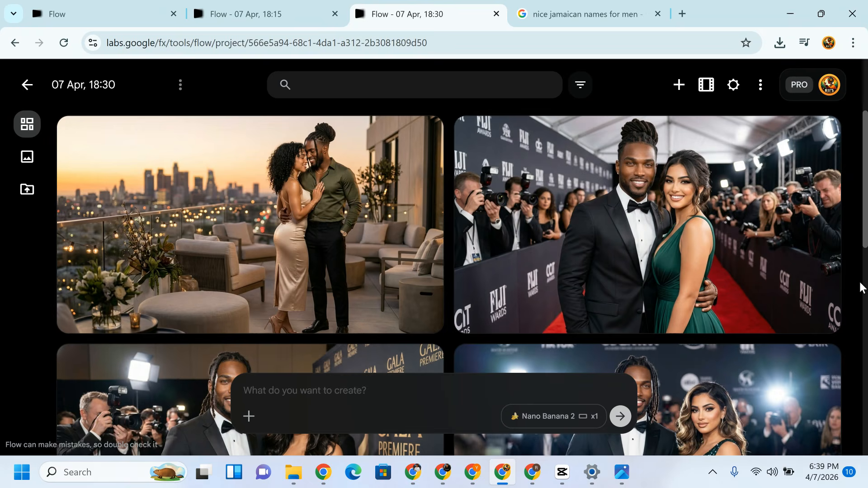
{"action": "scroll", "coordinate": [447, 257], "scroll_direction": "down", "scroll_amount": 8}
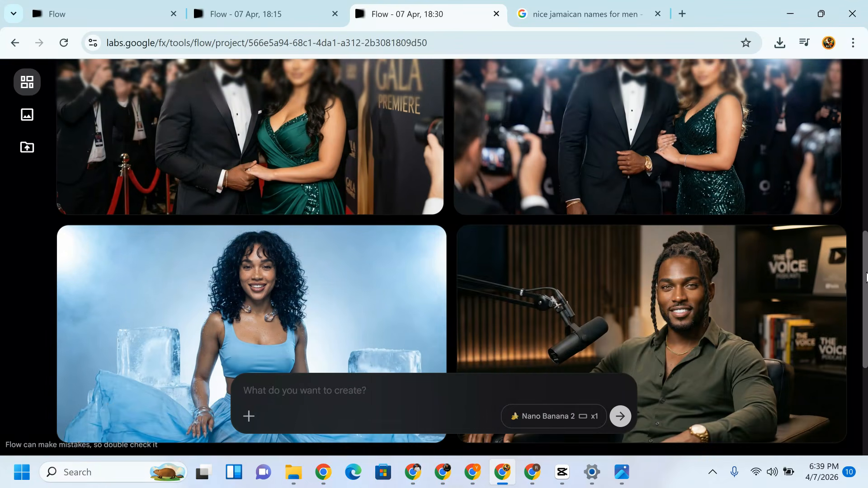
{"action": "scroll", "coordinate": [865, 279], "scroll_direction": "up", "scroll_amount": 6}
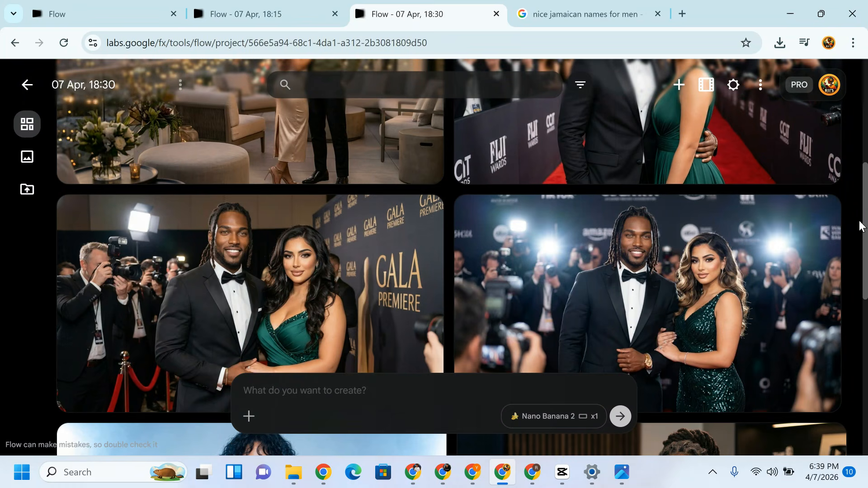
{"action": "scroll", "coordinate": [864, 223], "scroll_direction": "up", "scroll_amount": 3}
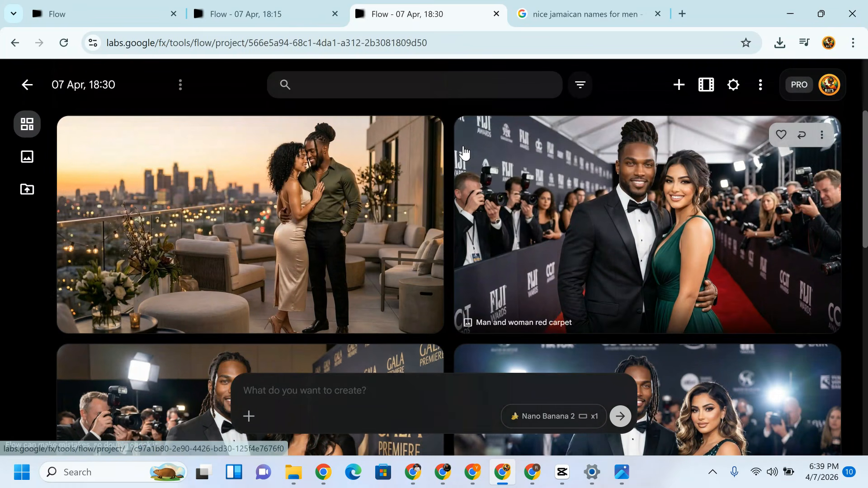
{"action": "left_click", "coordinate": [421, 134]}
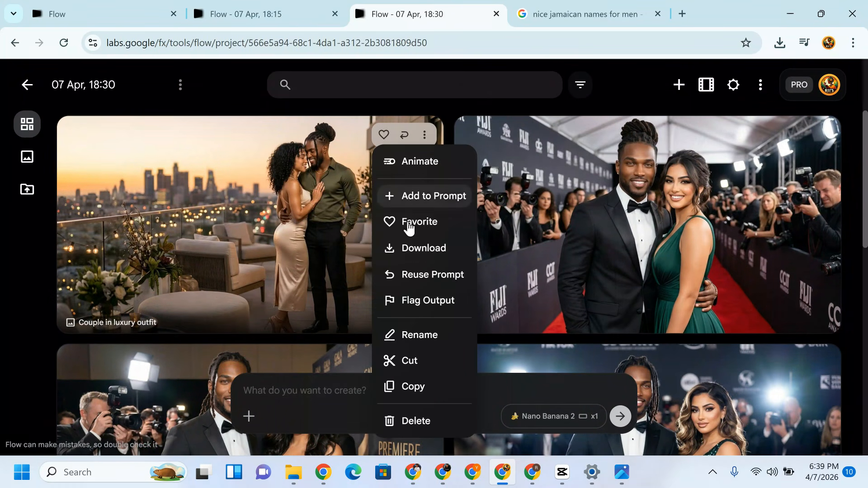
{"action": "mouse_move", "coordinate": [418, 248]}
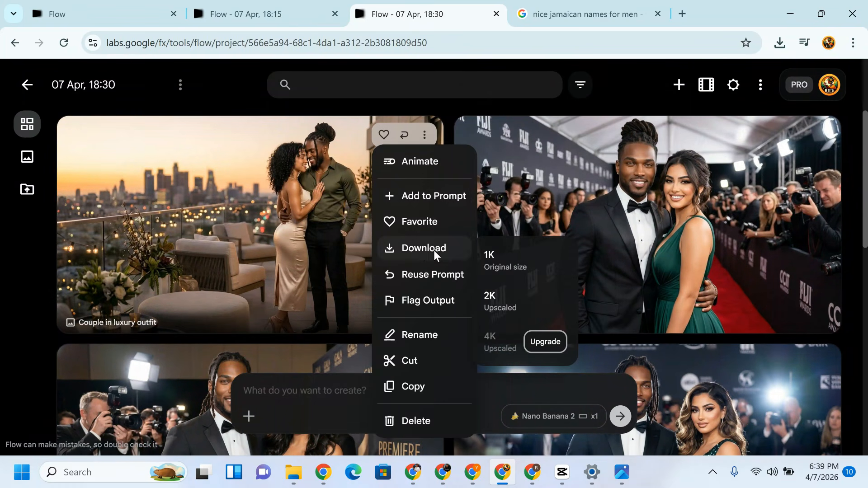
{"action": "left_click", "coordinate": [496, 261]}
Return to the 07 Apr, 18:15 project, open the newly generated podcast host video, play it, and pause it
{"action": "left_click", "coordinate": [296, 11]}
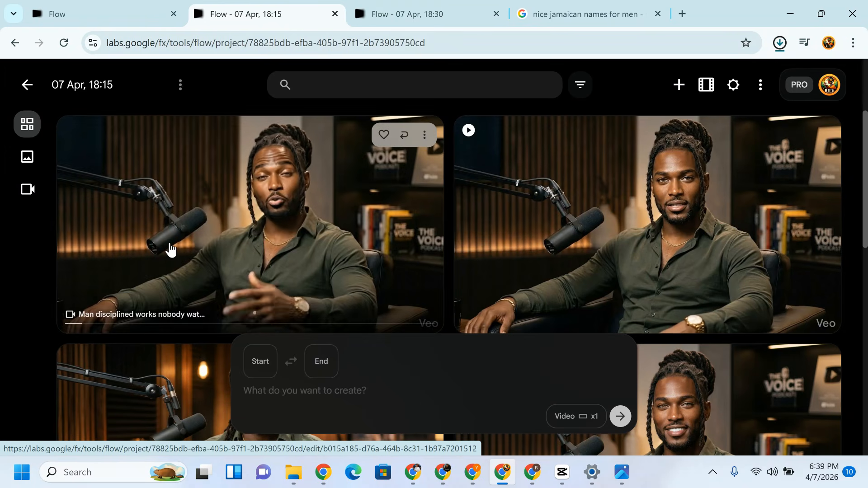
{"action": "left_click", "coordinate": [171, 249]}
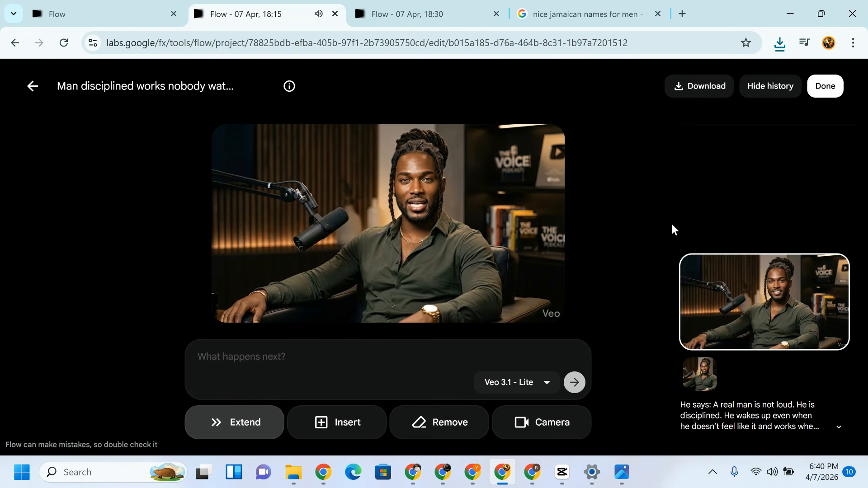
{"action": "mouse_move", "coordinate": [300, 251]}
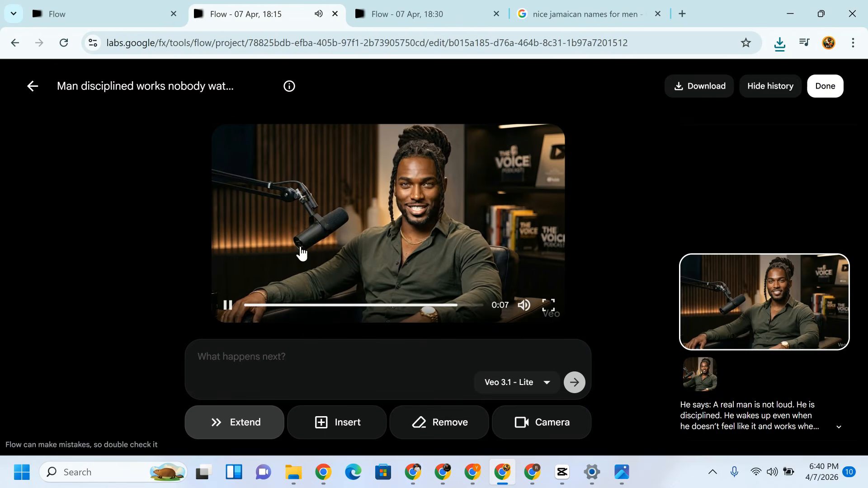
{"action": "left_click", "coordinate": [229, 311]}
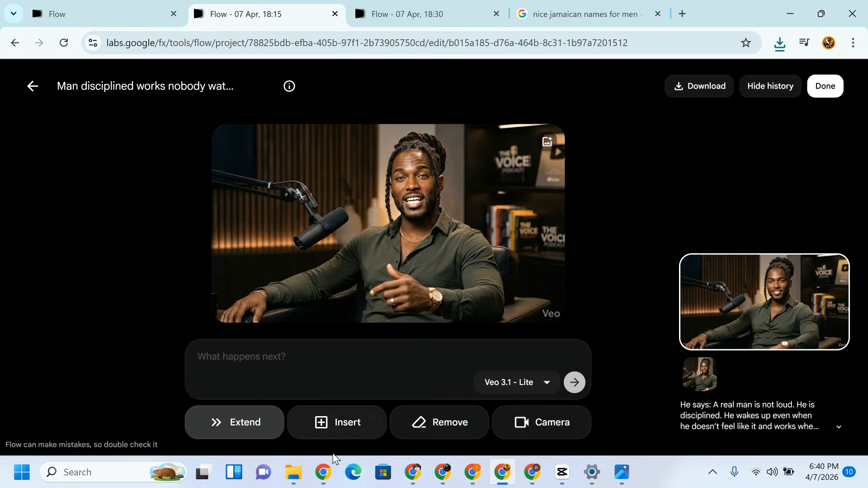
In the ChatGPT conversation, copy "and keeps his word when it's inconvenient. That's power." from the first masculinity topic's line
{"action": "mouse_move", "coordinate": [322, 479]}
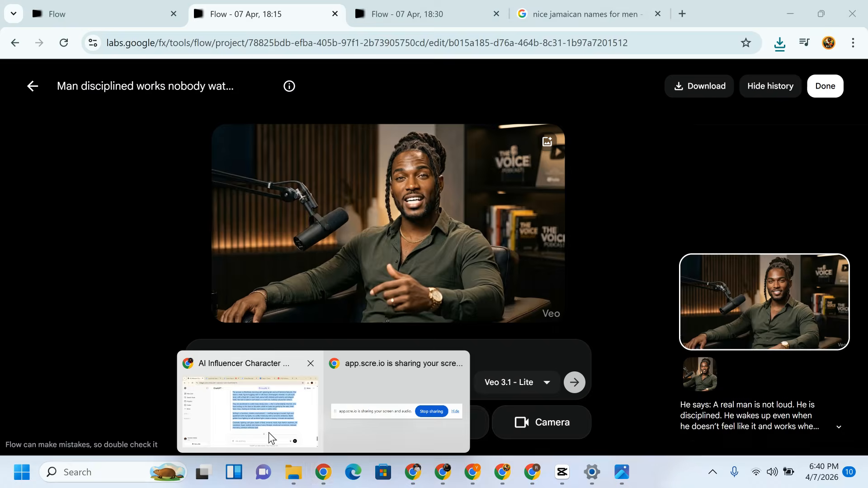
{"action": "left_click", "coordinate": [269, 432]}
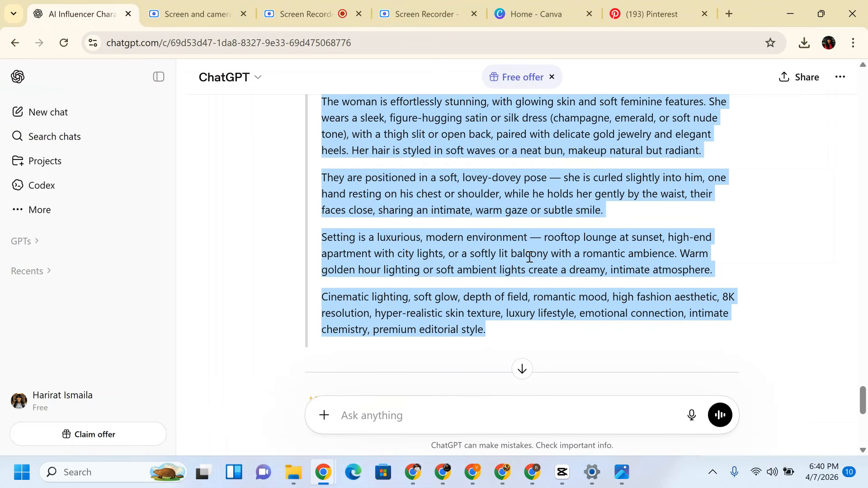
{"action": "scroll", "coordinate": [529, 256], "scroll_direction": "up", "scroll_amount": 12}
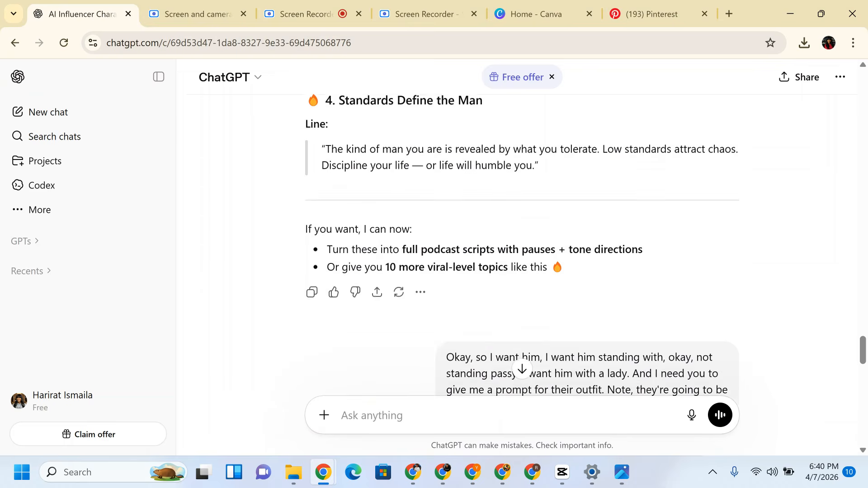
{"action": "scroll", "coordinate": [522, 253], "scroll_direction": "up", "scroll_amount": 3}
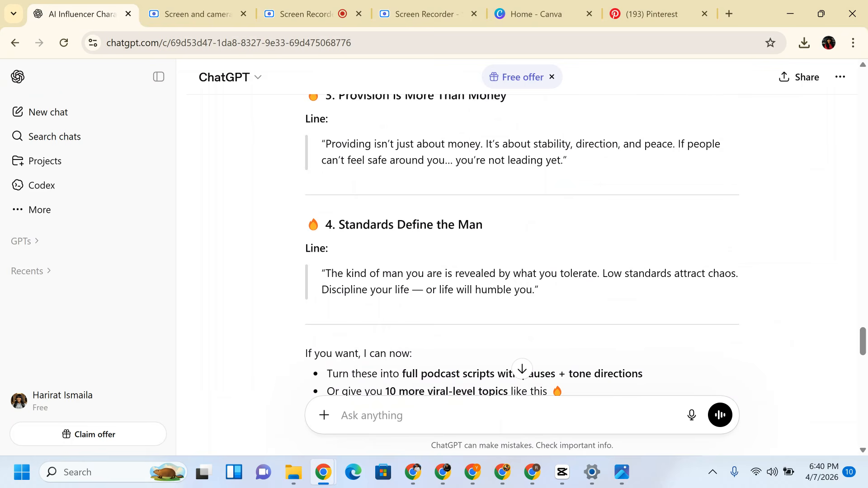
{"action": "scroll", "coordinate": [522, 244], "scroll_direction": "up", "scroll_amount": 7}
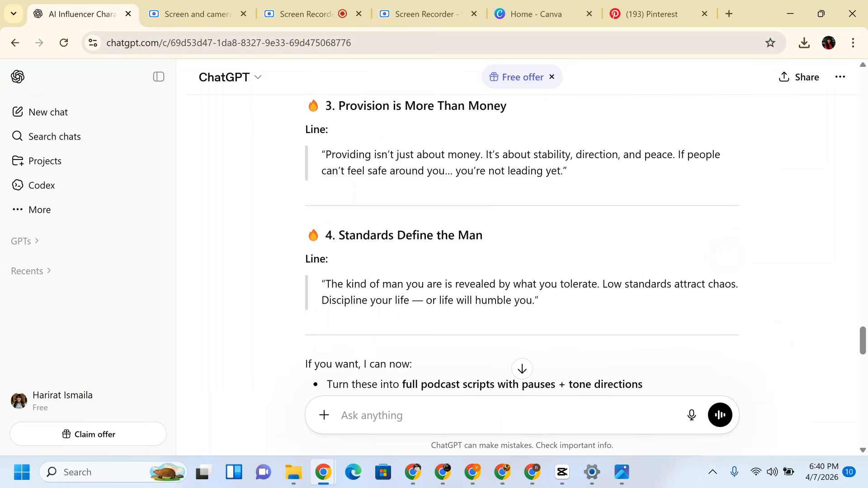
{"action": "scroll", "coordinate": [522, 244], "scroll_direction": "up", "scroll_amount": 1}
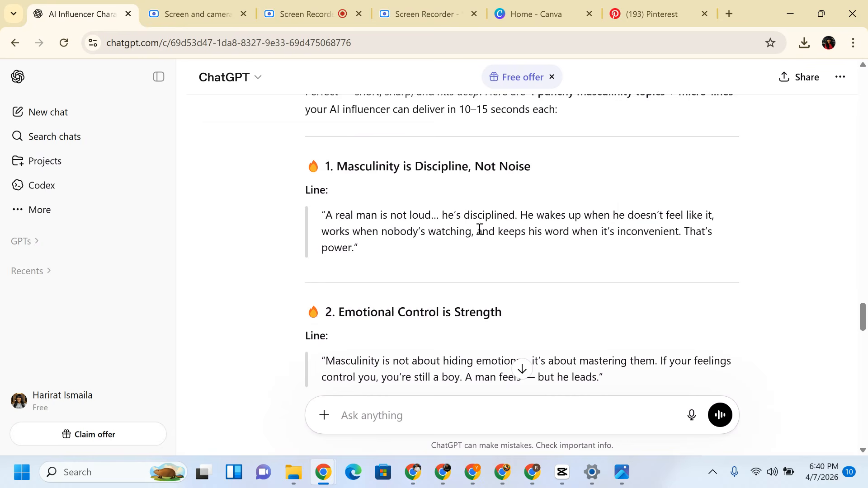
{"action": "left_click_drag", "start_coordinate": [478, 231], "coordinate": [516, 255]}
{"action": "key", "text": "ctrl+c"}
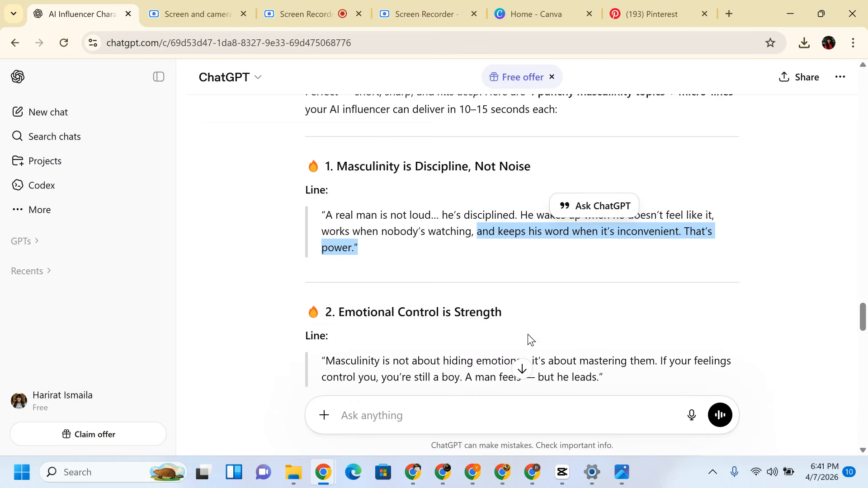
Back in Flow, start the video's extension prompt with "he continues and says:" followed by the copied line
{"action": "left_click", "coordinate": [503, 472]}
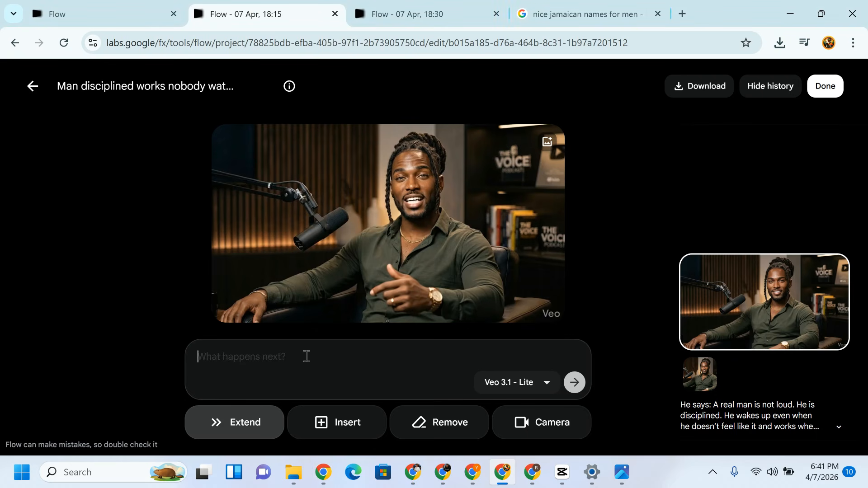
{"action": "type", "text": "he"}
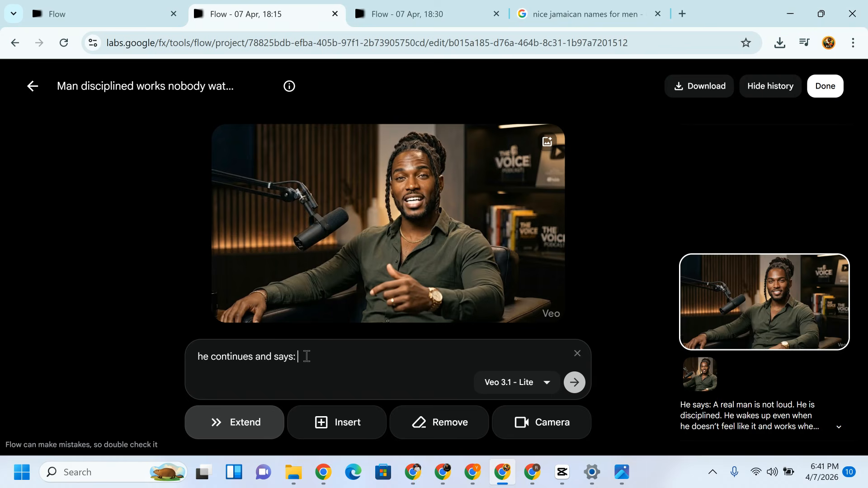
{"action": "type", "text": "continues and says:"}
{"action": "key", "text": "ctrl+v"}
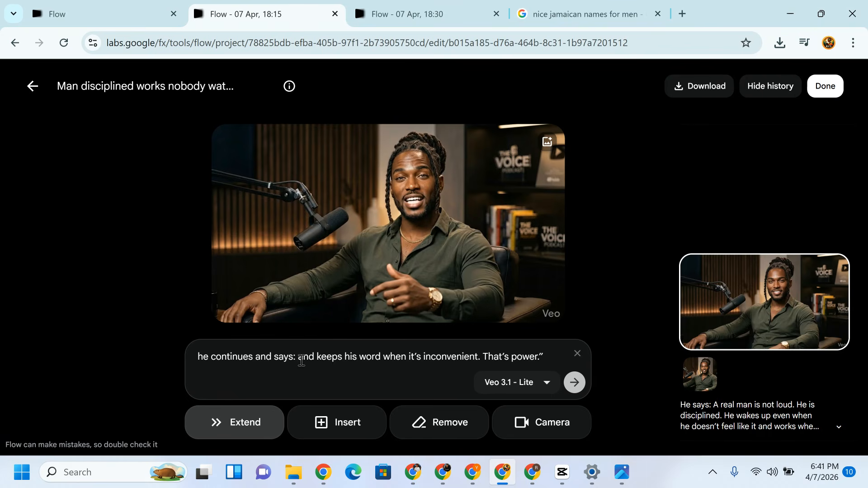
Reword the spoken line in the extension prompt to "He also keeps his word when it's inconvenient and That's power."
{"action": "left_click", "coordinate": [301, 361]}
{"action": "type", "text": "He a"}
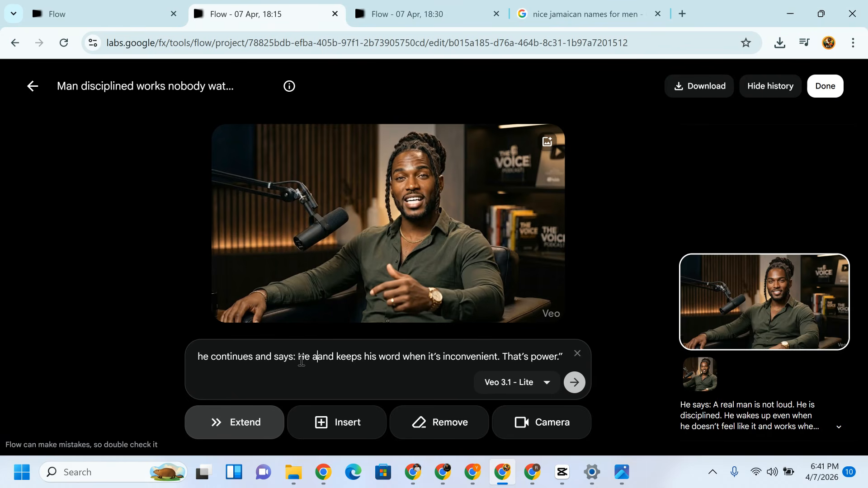
{"action": "type", "text": "lso"}
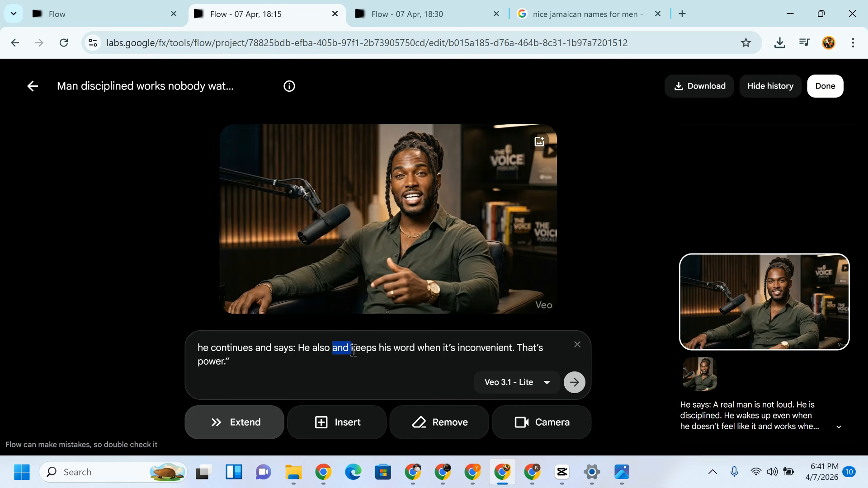
{"action": "key", "text": "BackSpace"}
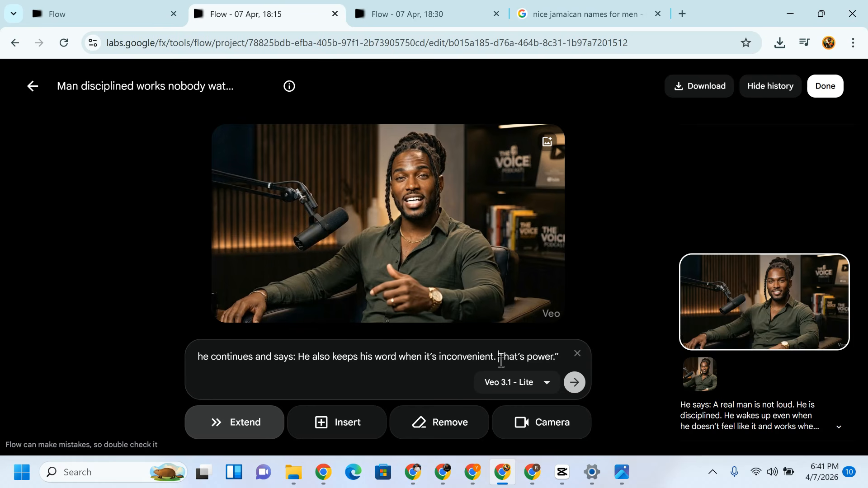
{"action": "key", "text": "BackSpace"}
{"action": "key", "text": "BackSpace"}
{"action": "type", "text": "and"}
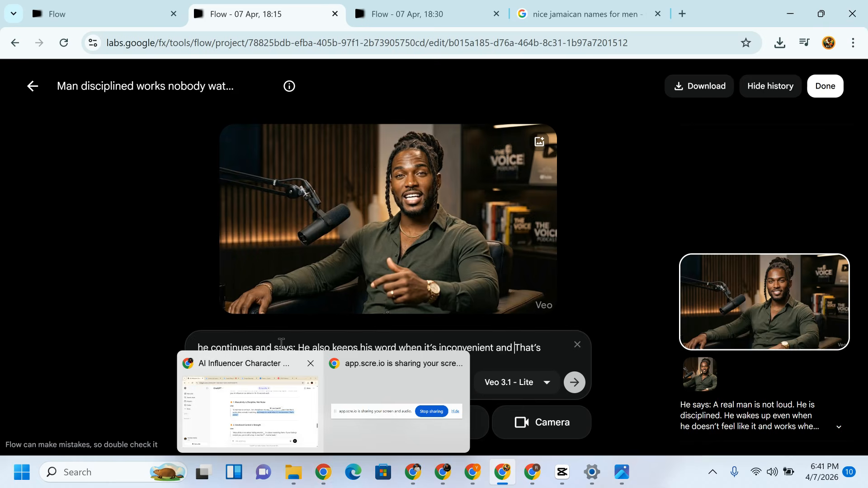
In the ChatGPT conversation, copy the full voice generation prompt, from "A deep, smooth, attractive male voice" through "podcast-quality audio presence."
{"action": "mouse_move", "coordinate": [323, 471]}
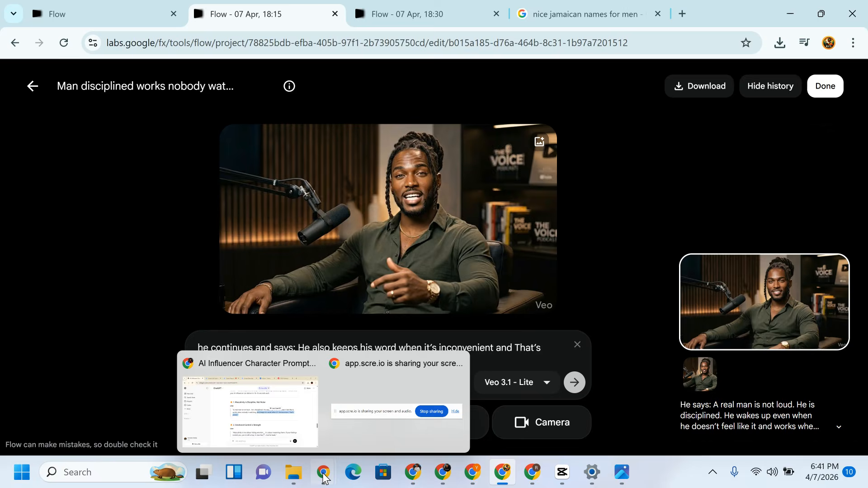
{"action": "left_click", "coordinate": [270, 413]}
{"action": "scroll", "coordinate": [315, 371], "scroll_direction": "up", "scroll_amount": 15}
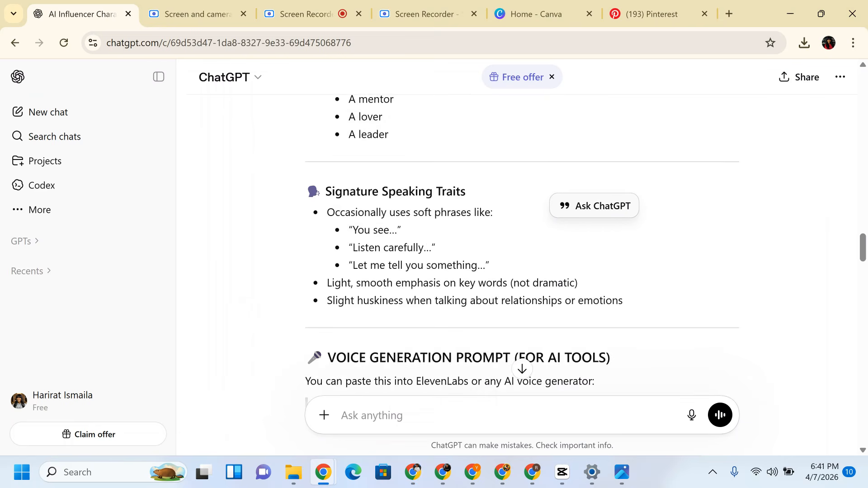
{"action": "scroll", "coordinate": [230, 149], "scroll_direction": "down", "scroll_amount": 6}
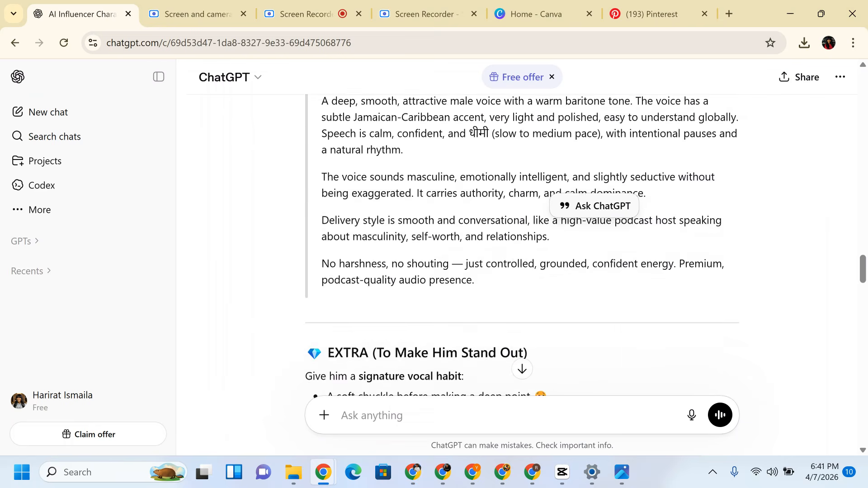
{"action": "left_click_drag", "start_coordinate": [323, 117], "coordinate": [561, 309]}
{"action": "key", "text": "ctrl+c"}
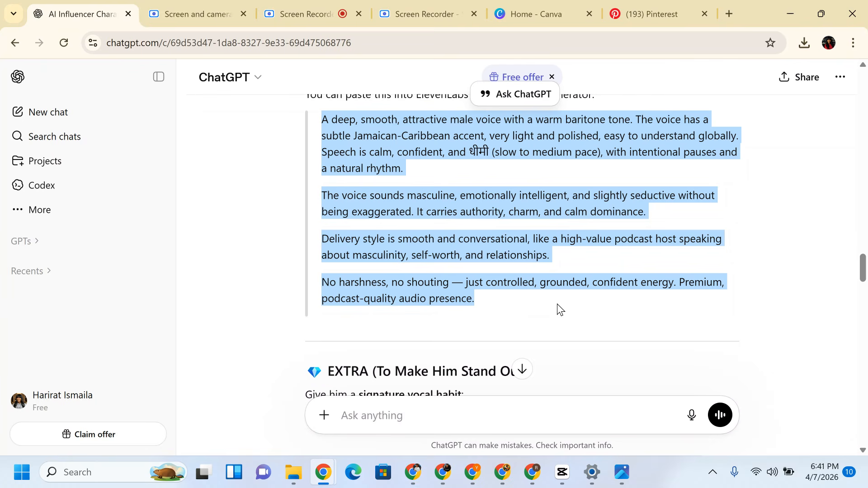
Back in Flow, end the extension prompt with "NOTE HE SPEAKS WITH THE SAME VOICE AS THE PREVIOUS CLIP:" followed by the copied voice description
{"action": "left_click", "coordinate": [501, 471]}
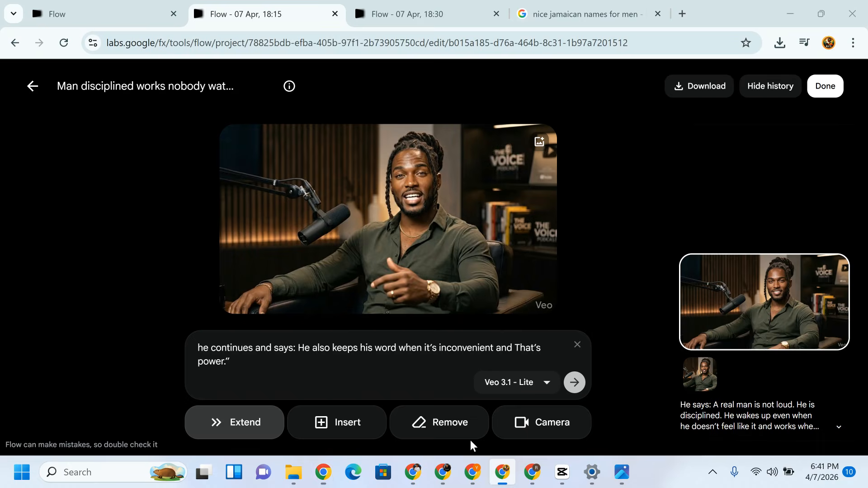
{"action": "left_click", "coordinate": [314, 370]}
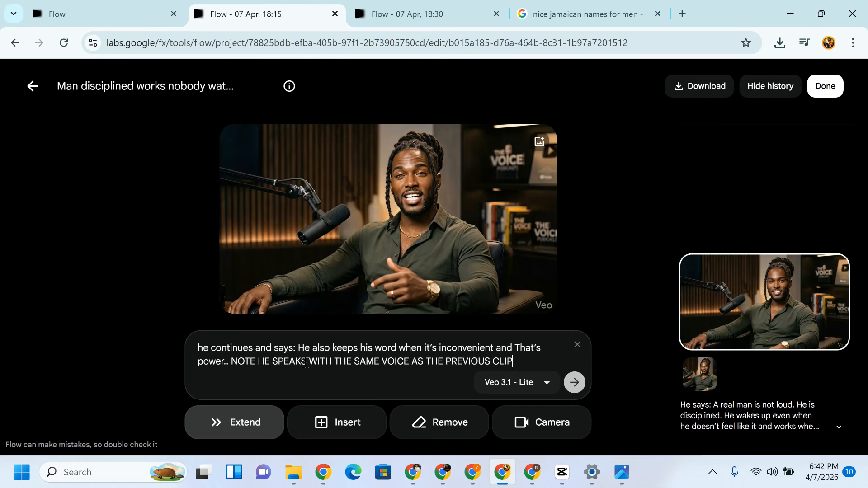
{"action": "key", "text": "ctrl+v"}
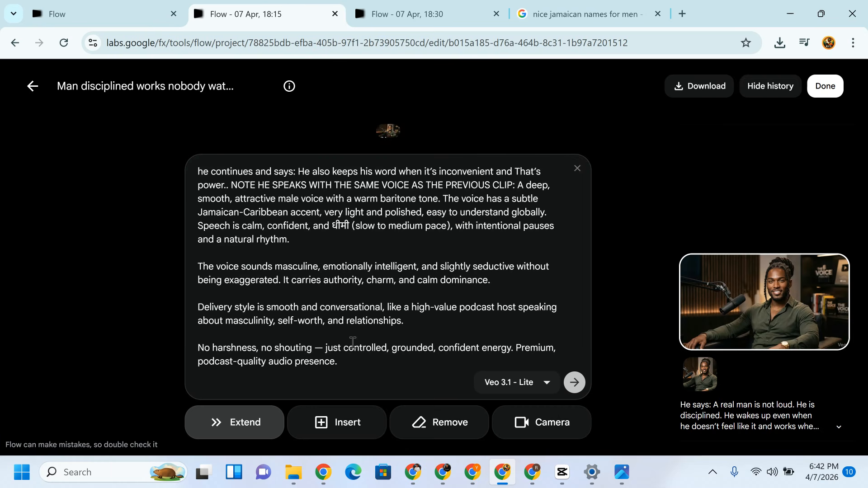
Set the extension model to Veo 3.1 - Fast and generate the podcast host video's extension
{"action": "left_click", "coordinate": [526, 384]}
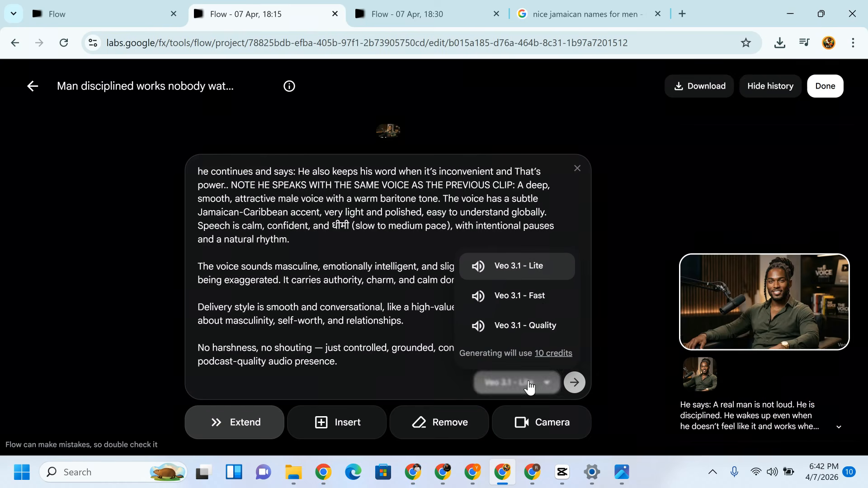
{"action": "left_click", "coordinate": [549, 300]}
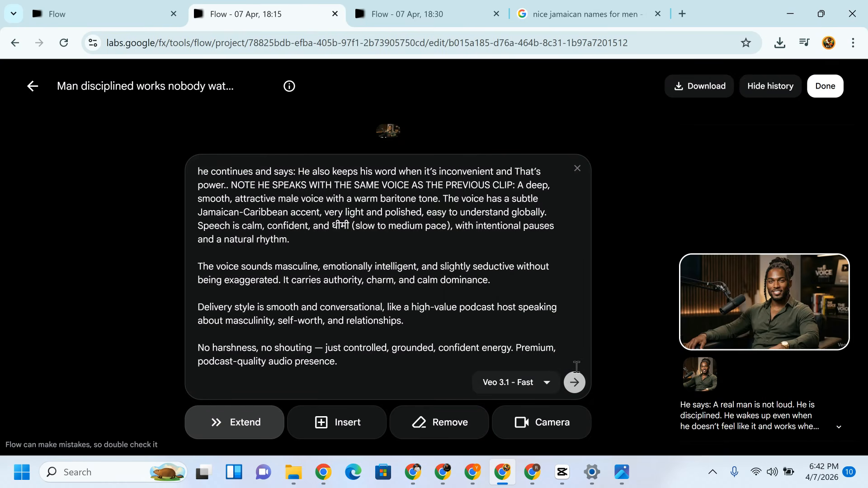
{"action": "left_click", "coordinate": [574, 382]}
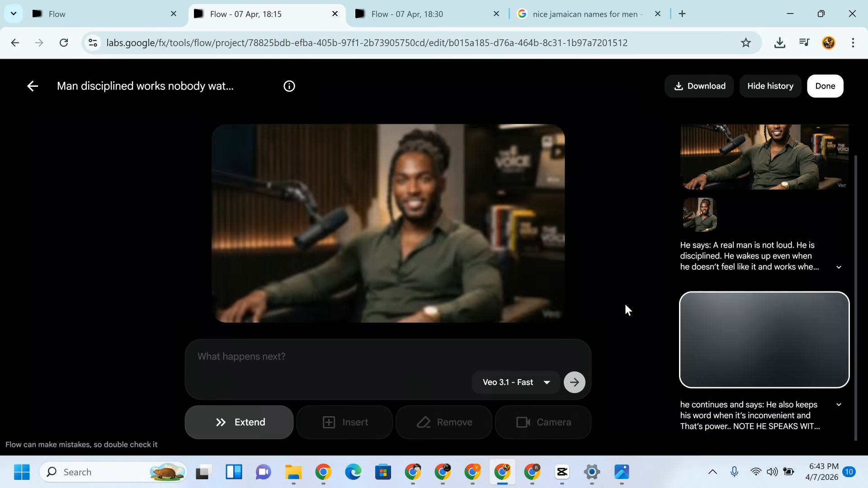
Play the extended podcast host video, pause it, and skip to about 0:14 near its end
{"action": "mouse_move", "coordinate": [300, 291]}
{"action": "left_click", "coordinate": [228, 306]}
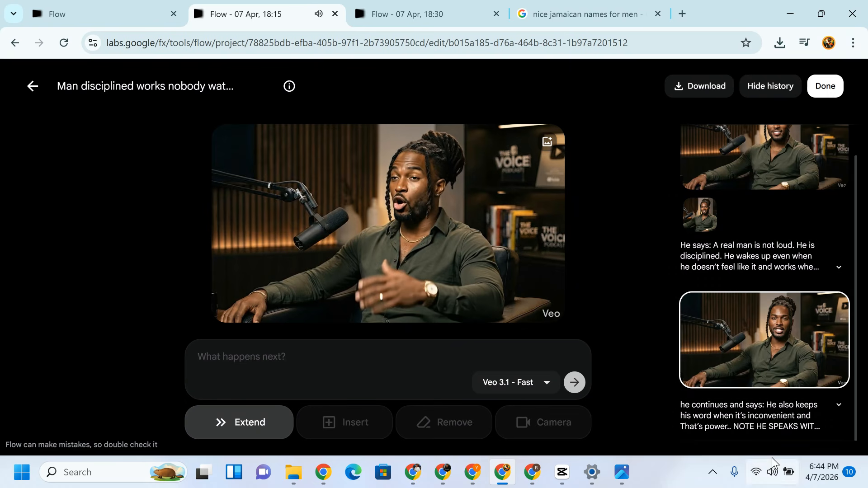
{"action": "mouse_move", "coordinate": [839, 382]}
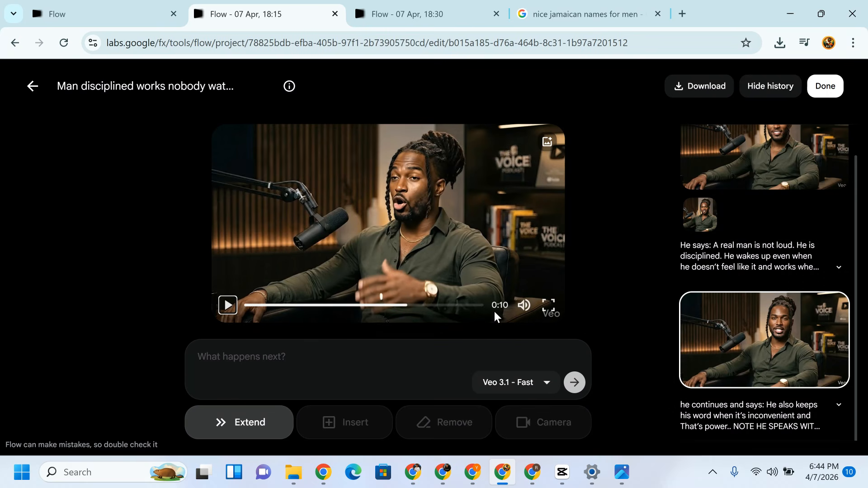
{"action": "left_click", "coordinate": [478, 306]}
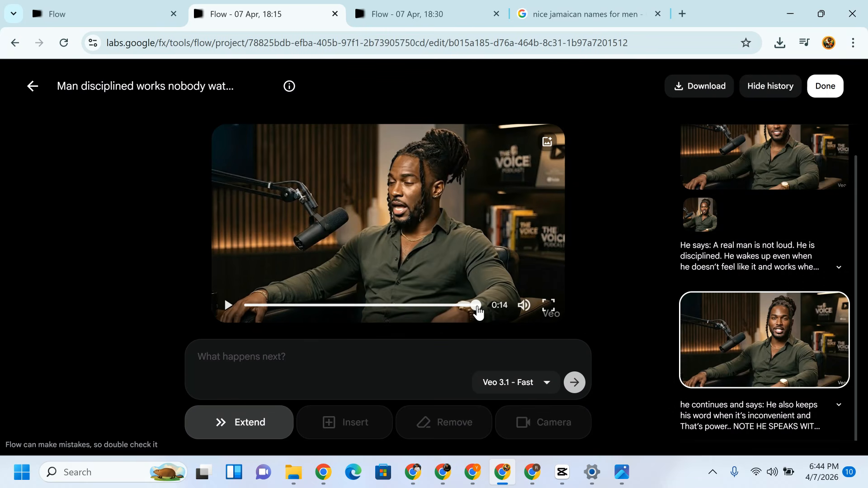